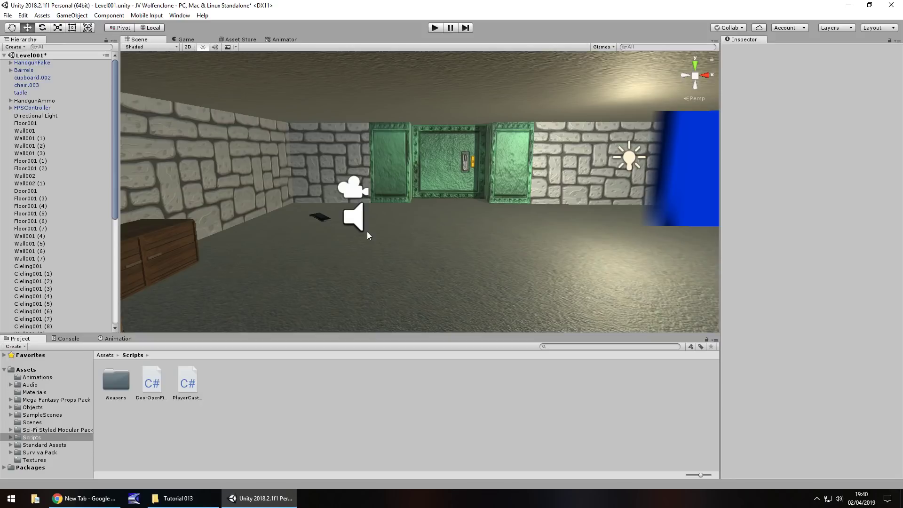
Bring the stone wall beside the green door into view in the Scene.
scroll(492, 219, up, 3)
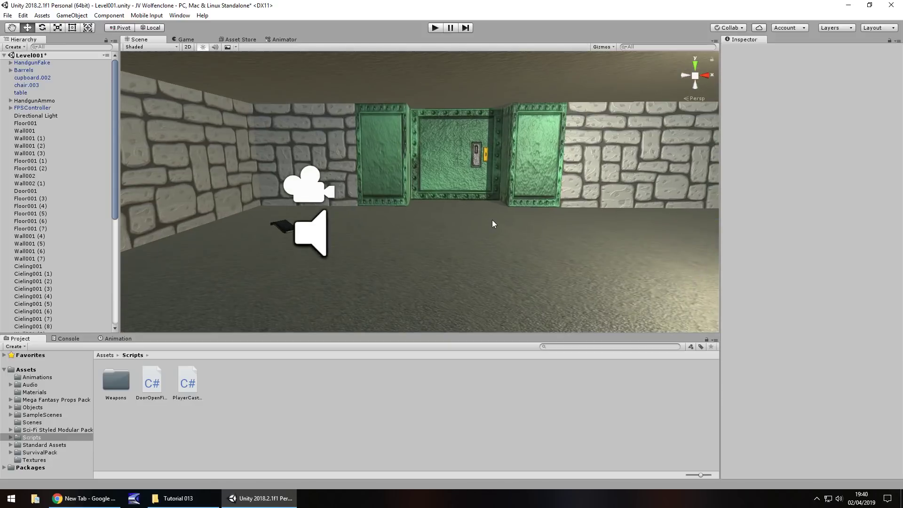
scroll(384, 169, up, 5)
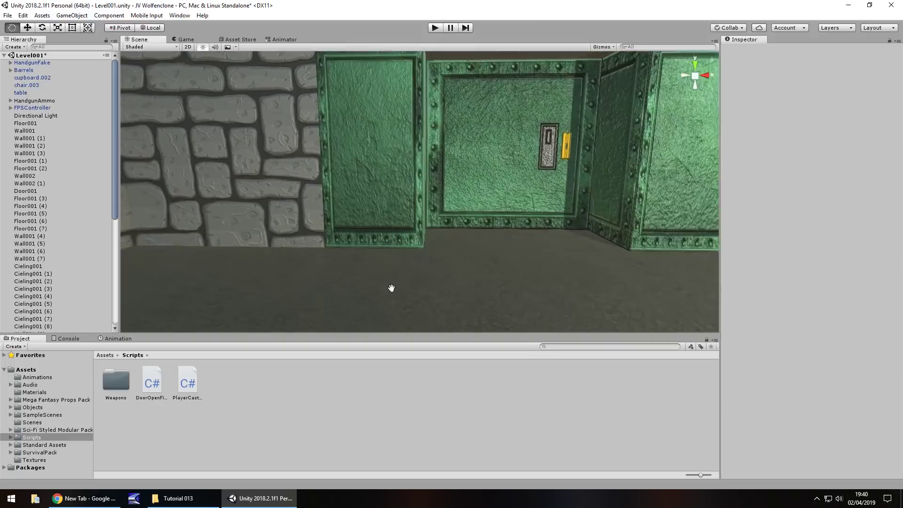
middle_drag(391, 288, 446, 299)
right_drag(385, 137, 554, 121)
scroll(556, 123, down, 5)
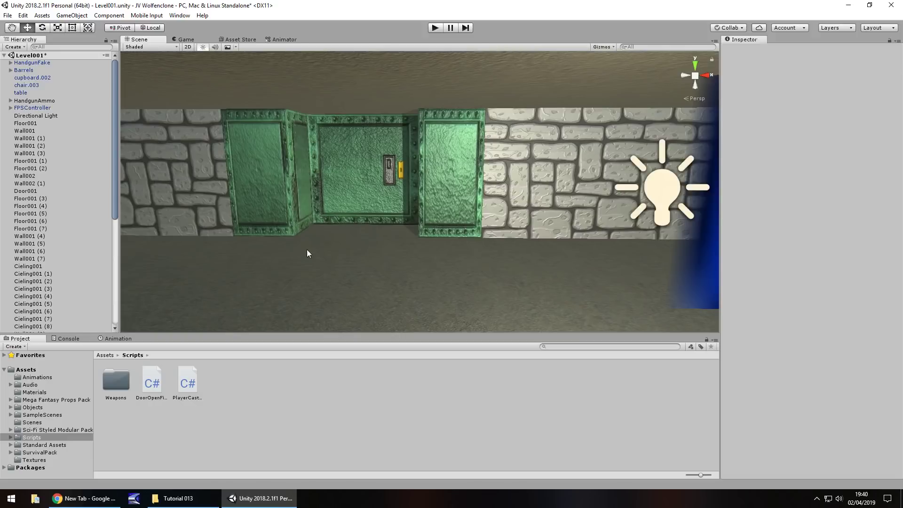
middle_drag(342, 254, 587, 211)
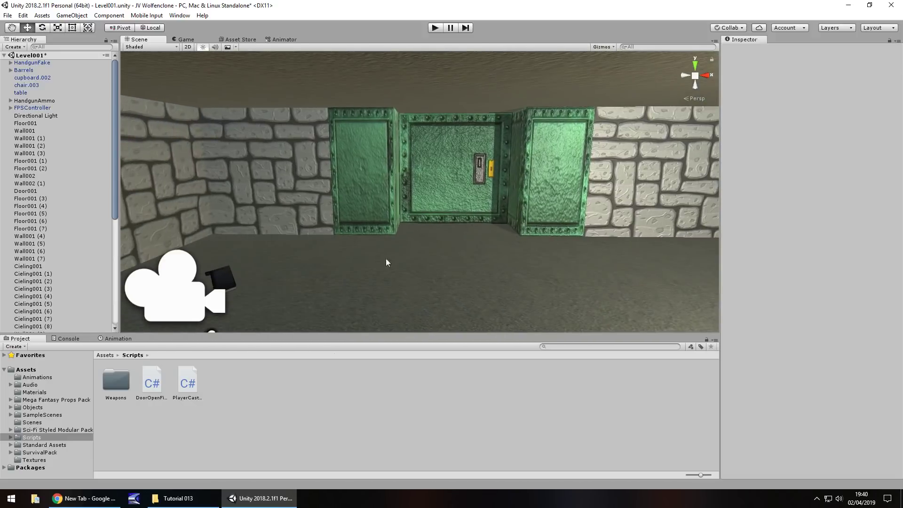
right_drag(386, 259, 399, 272)
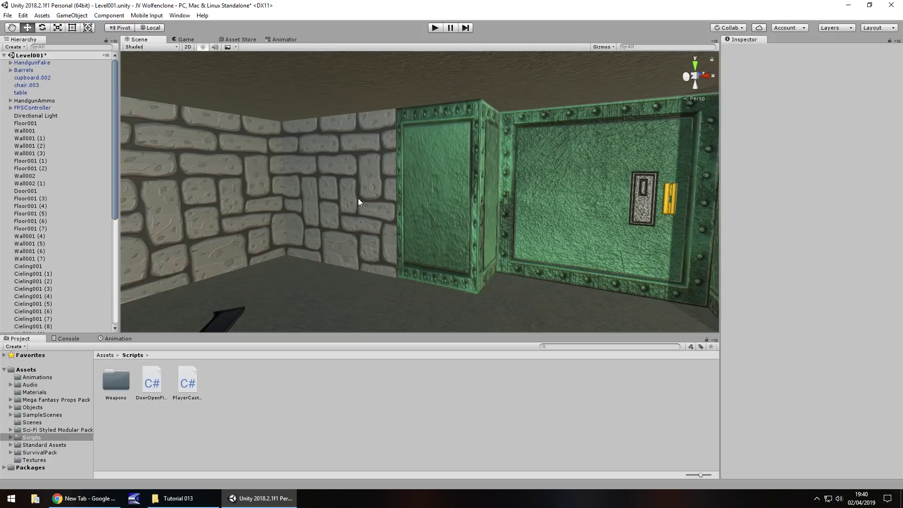
scroll(365, 156, up, 10)
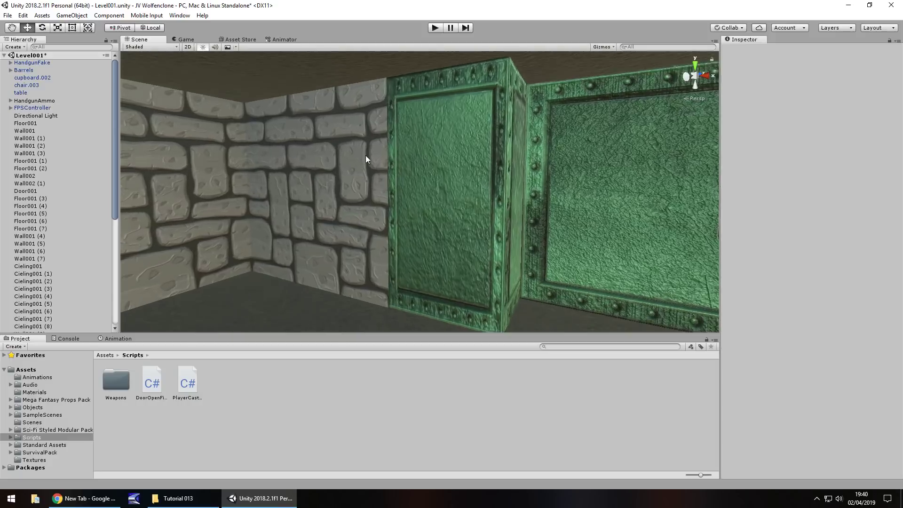
scroll(399, 183, down, 5)
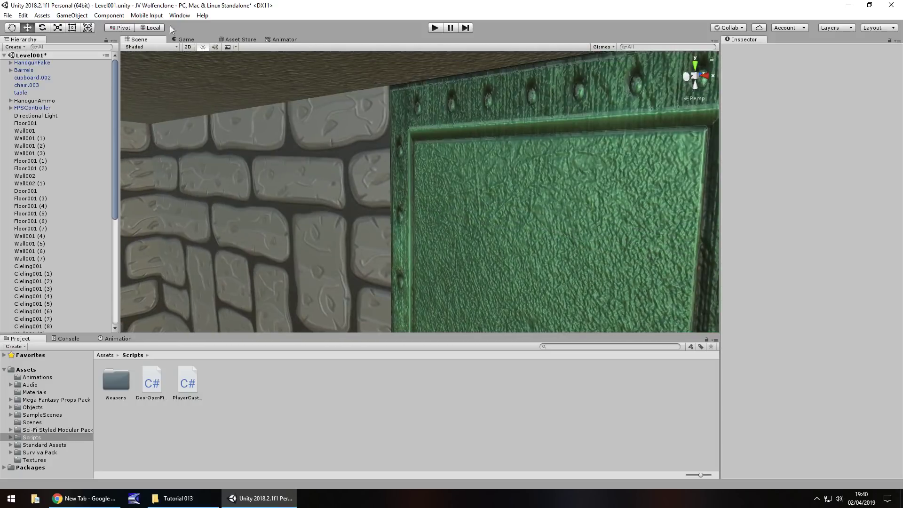
Add a new cube and slide it left toward the wall.
click(75, 16)
click(74, 16)
click(75, 16)
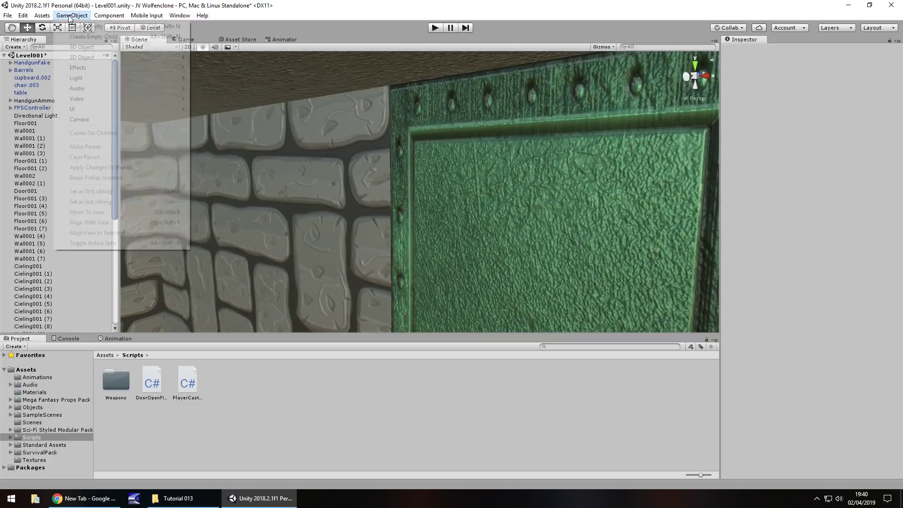
mouse_move(82, 47)
click(207, 47)
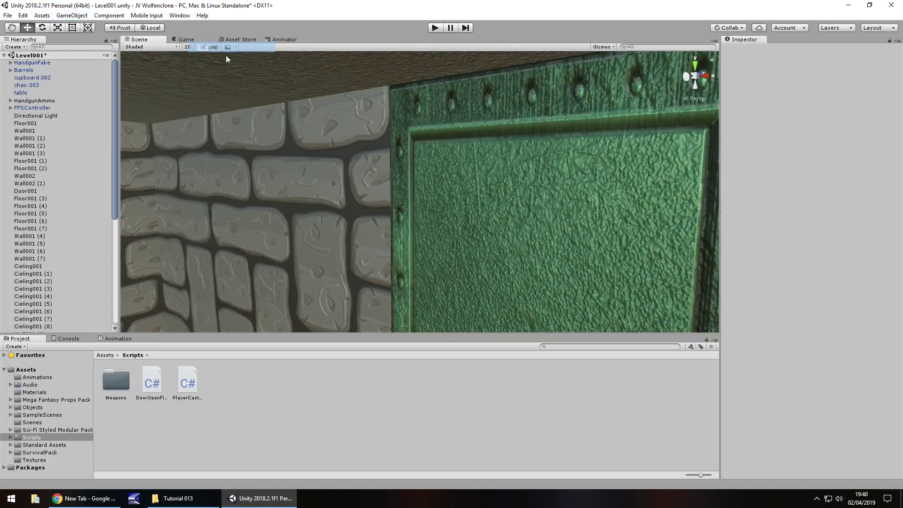
drag(457, 197, 328, 190)
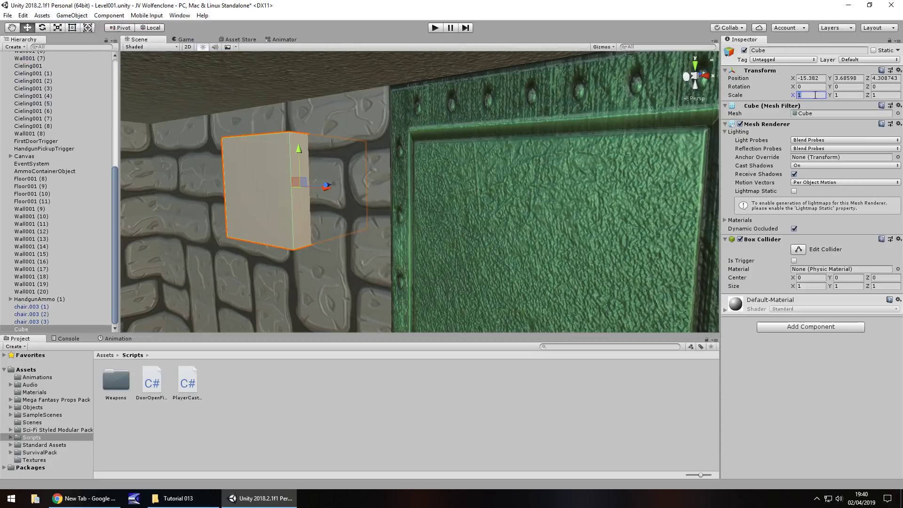
Scale the cube to 0.2 in Y and Z and push it against the wall.
click(844, 95)
text(.2)
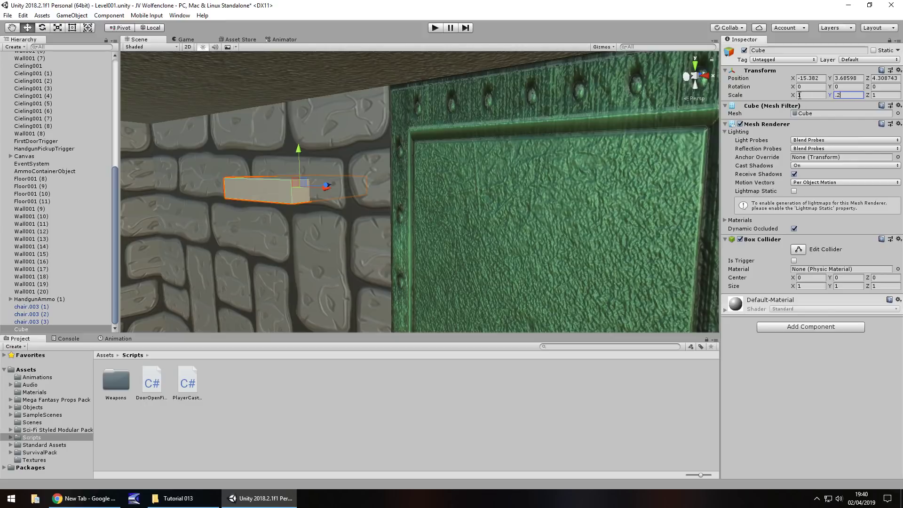
click(884, 95)
text(.2)
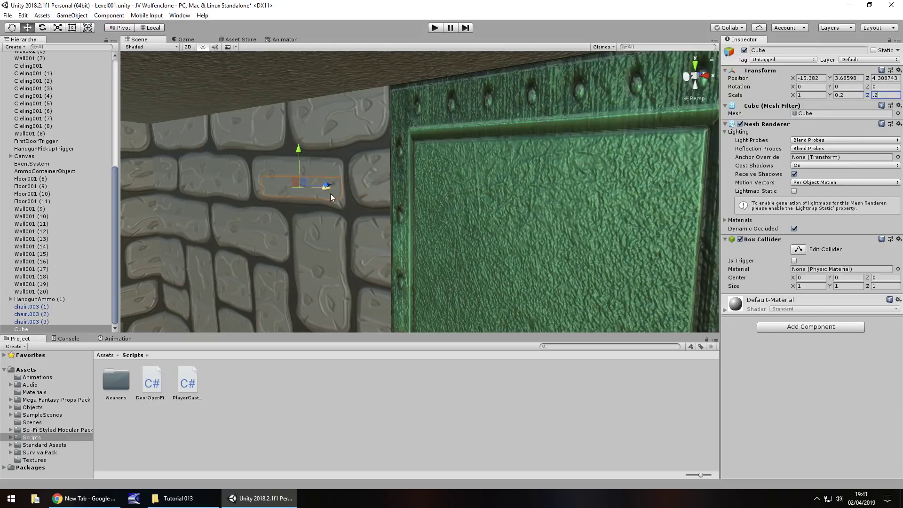
drag(326, 185, 309, 188)
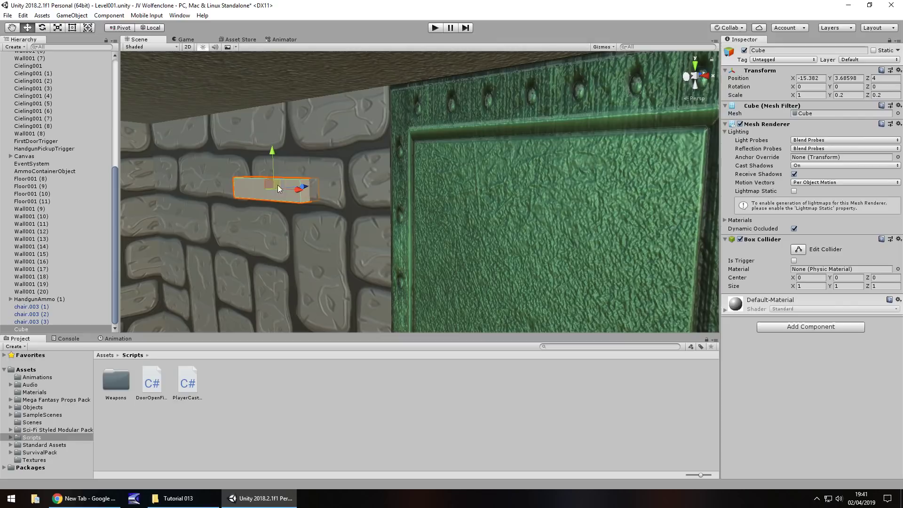
Rename the cube to PropHolder.
click(17, 330)
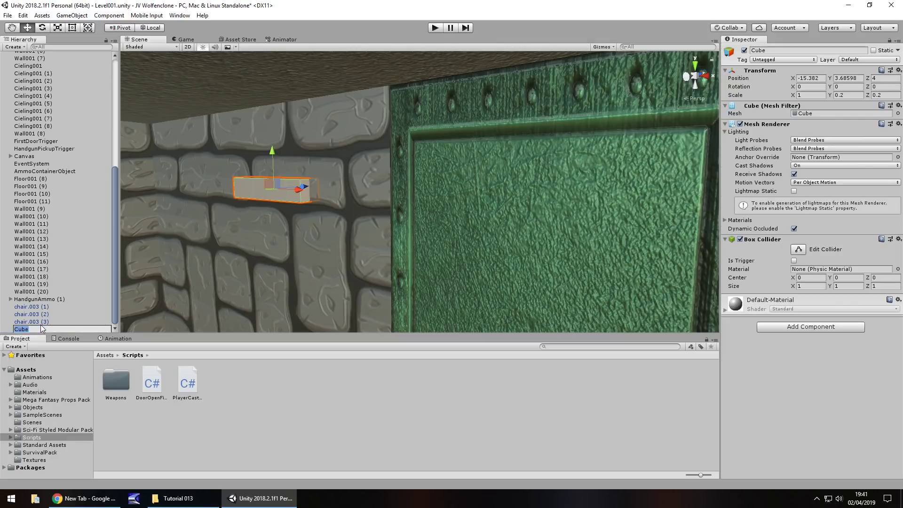
text(PropHolder)
key(Return)
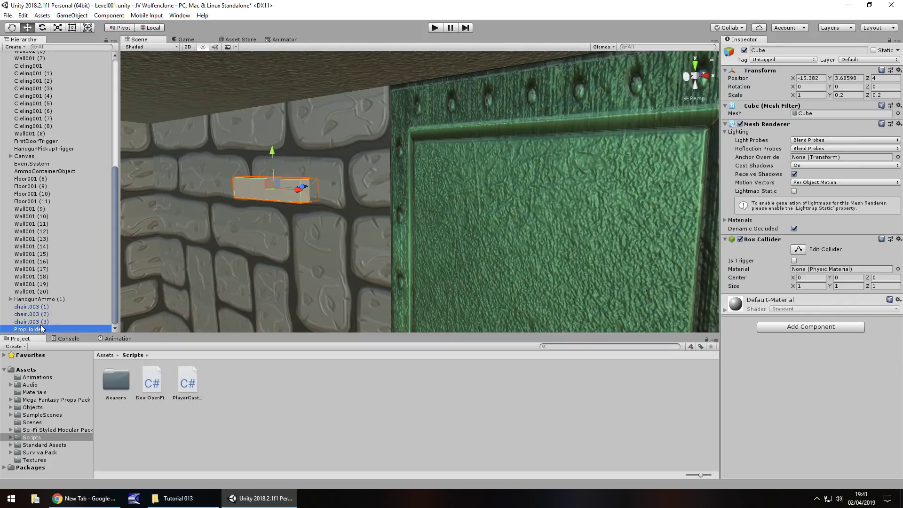
Import the propaganda image from File Explorer into the Assets > Textures folder.
click(33, 460)
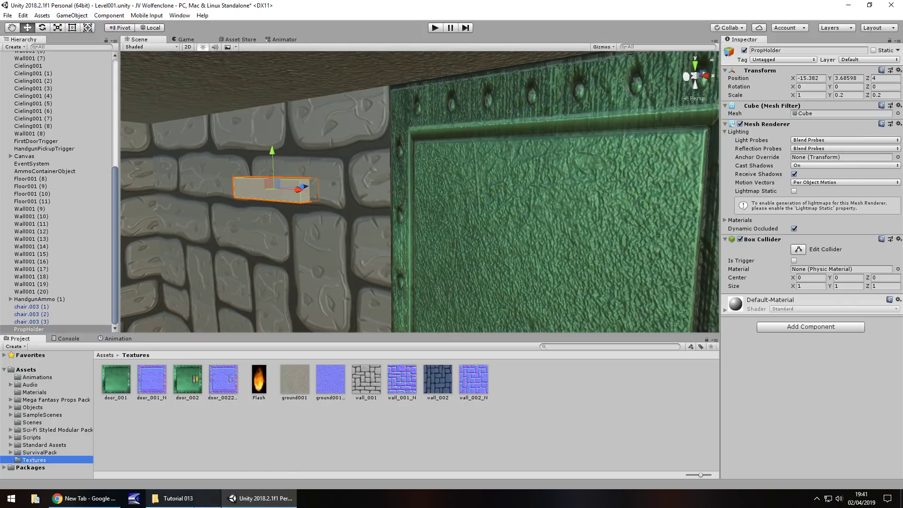
click(178, 498)
drag(151, 69, 519, 385)
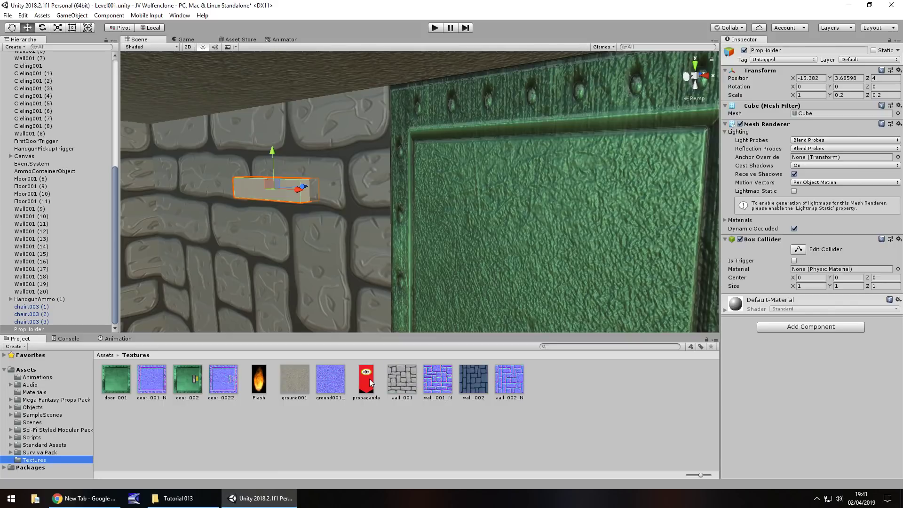
scroll(356, 235, down, 3)
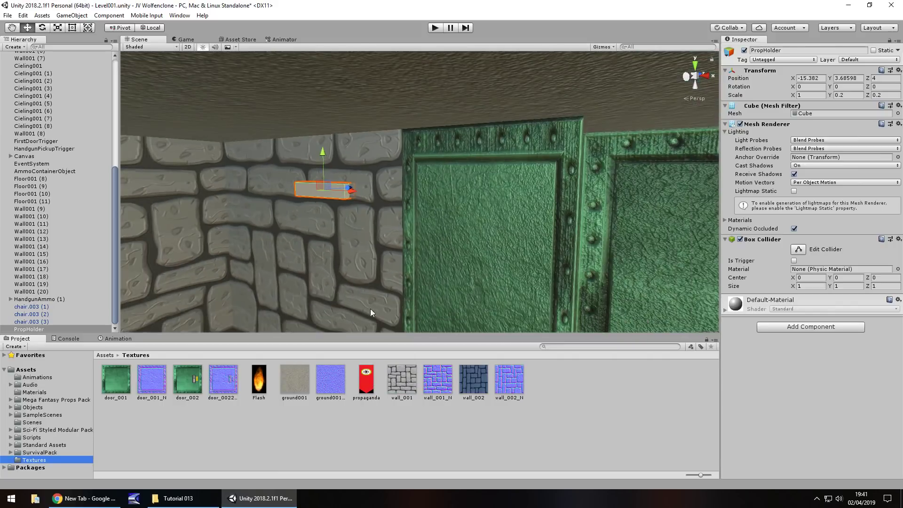
middle_drag(367, 285, 386, 248)
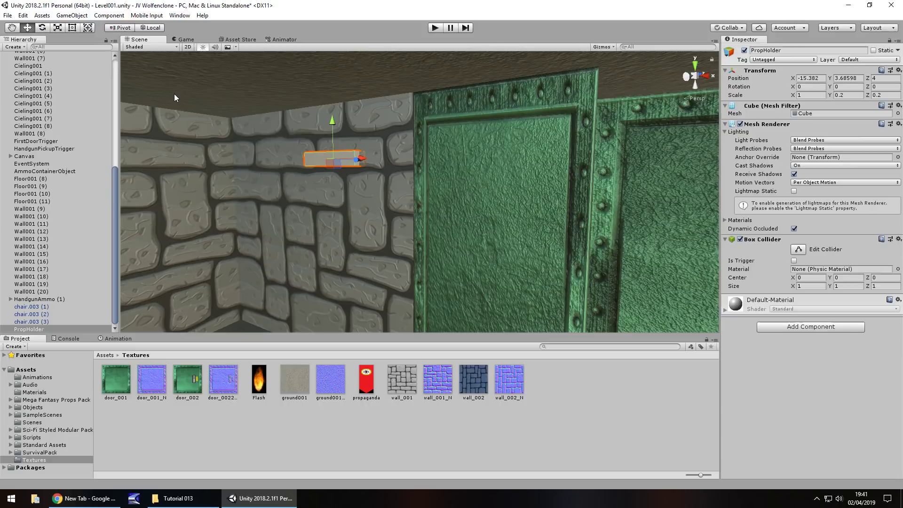
Add a Plane object and pan the view to show it beside the PropHolder slab.
click(77, 15)
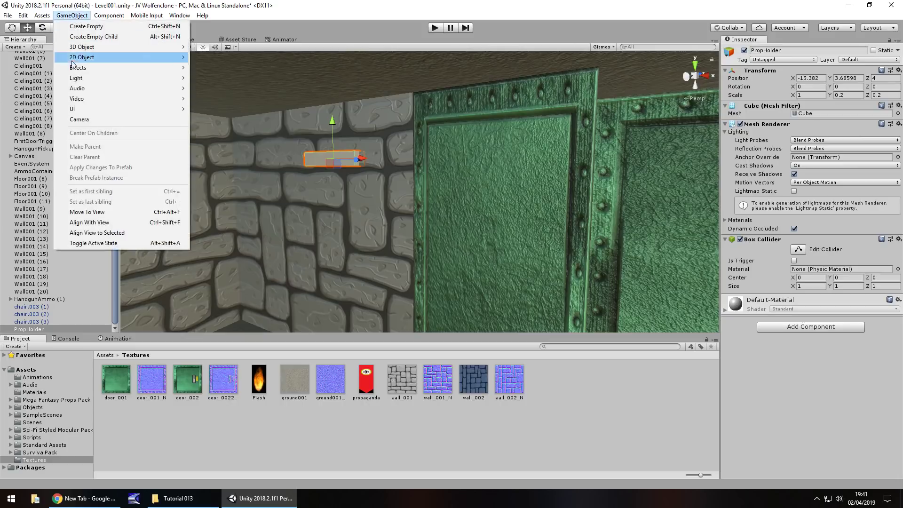
mouse_move(97, 48)
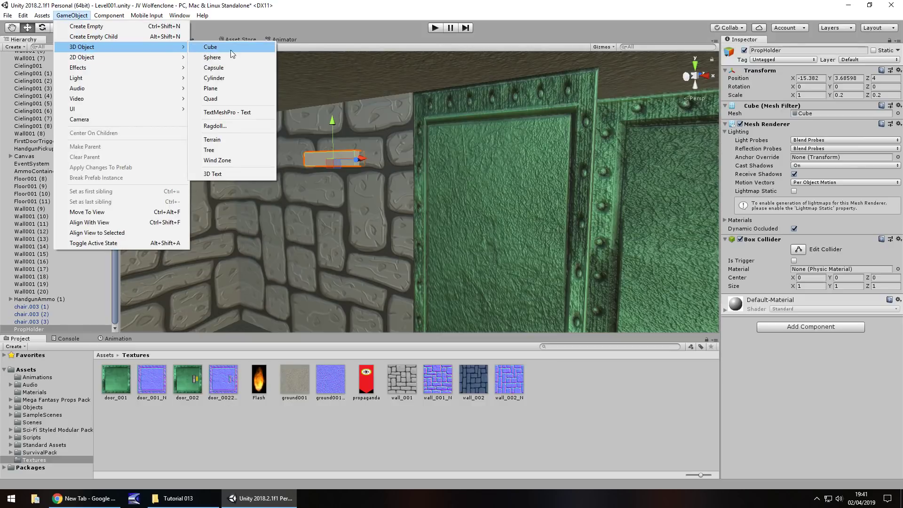
click(215, 91)
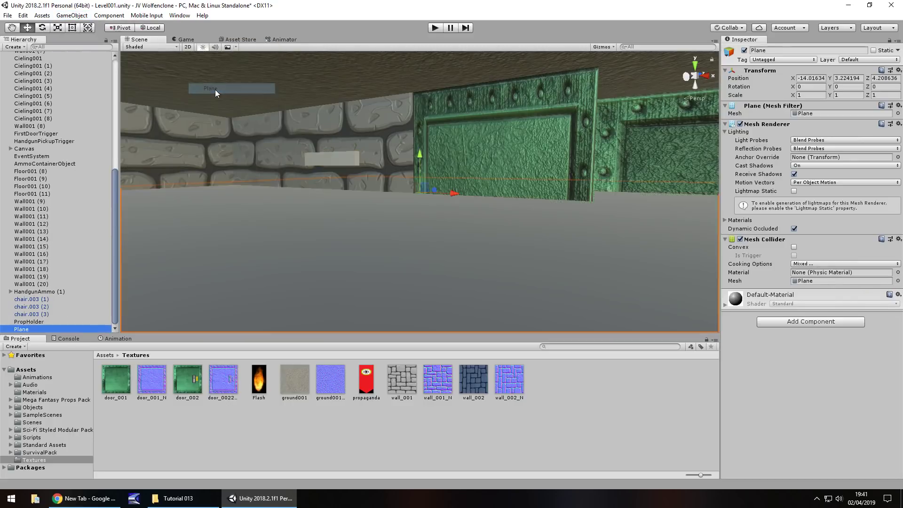
scroll(328, 179, down, 5)
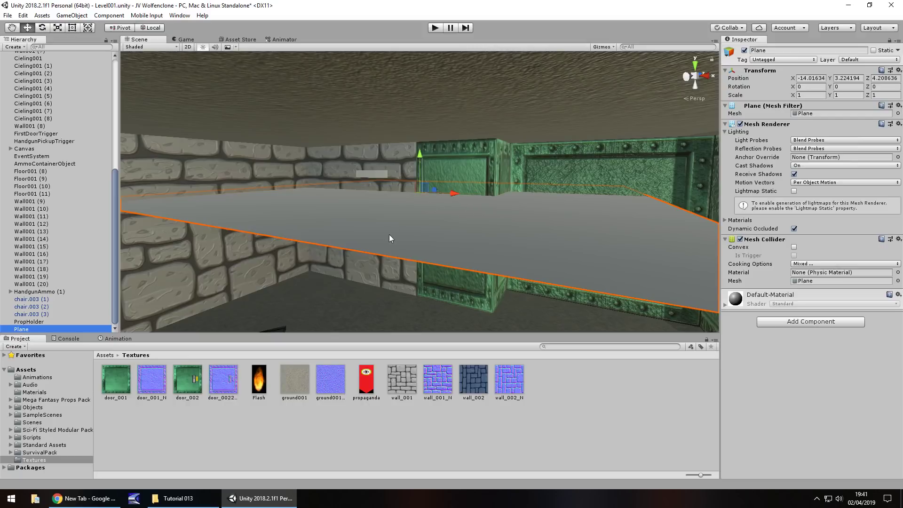
middle_drag(388, 238, 448, 250)
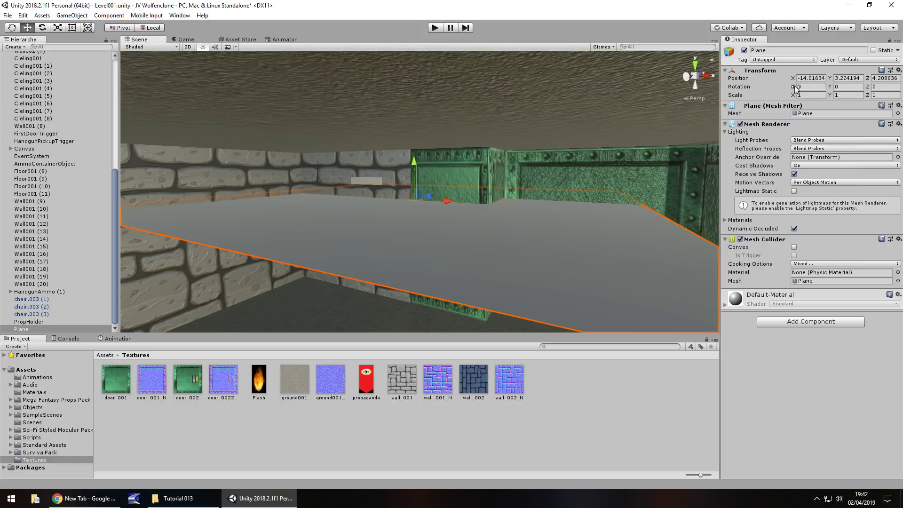
Stand the plane upright with X rotation -90 and scale it to 0.1 × 1 × 0.3.
drag(794, 89, 437, 101)
click(809, 87)
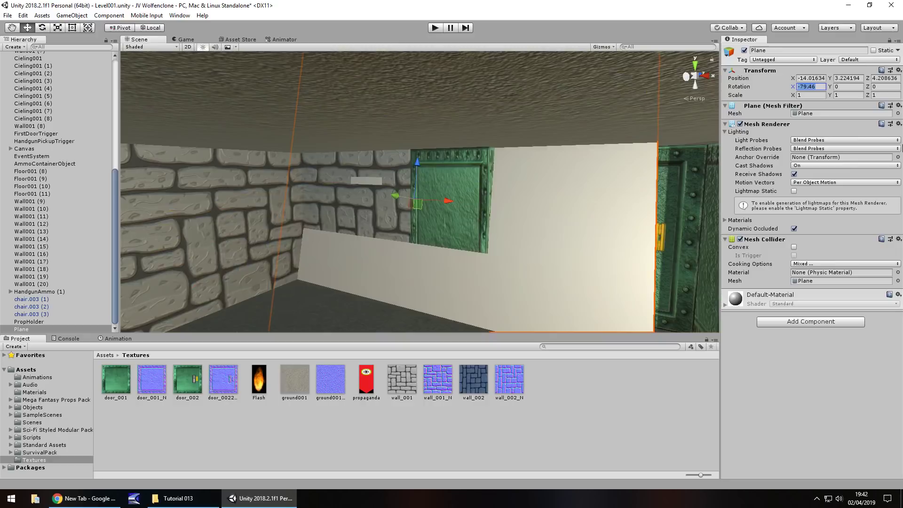
text(-90)
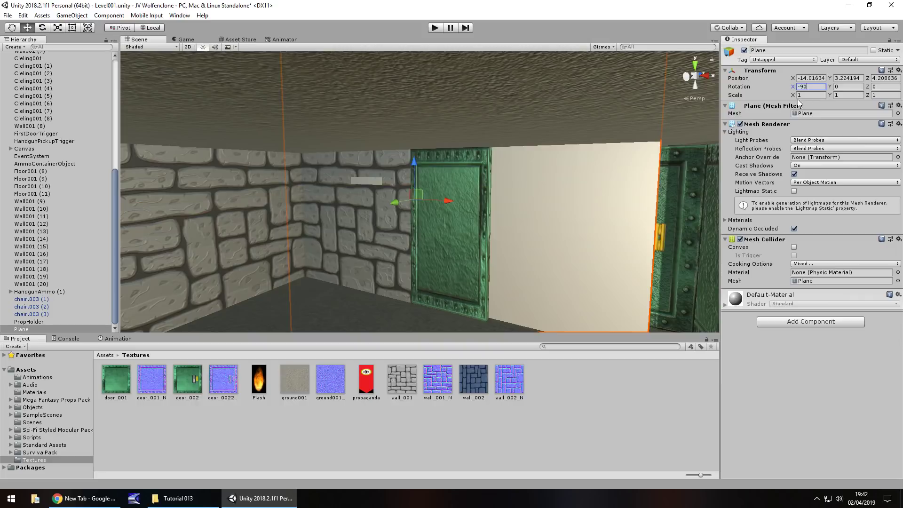
click(813, 94)
text(0.1)
key(Return)
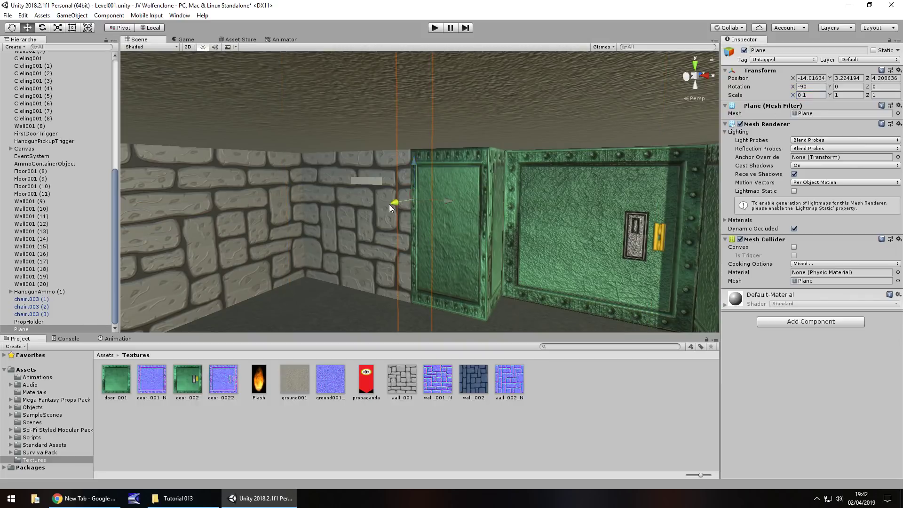
drag(390, 204, 370, 210)
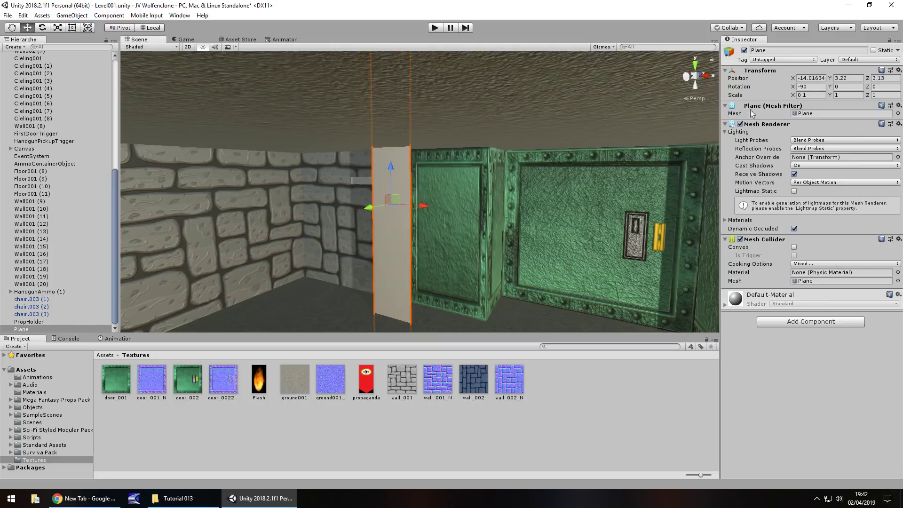
click(887, 95)
text(.4)
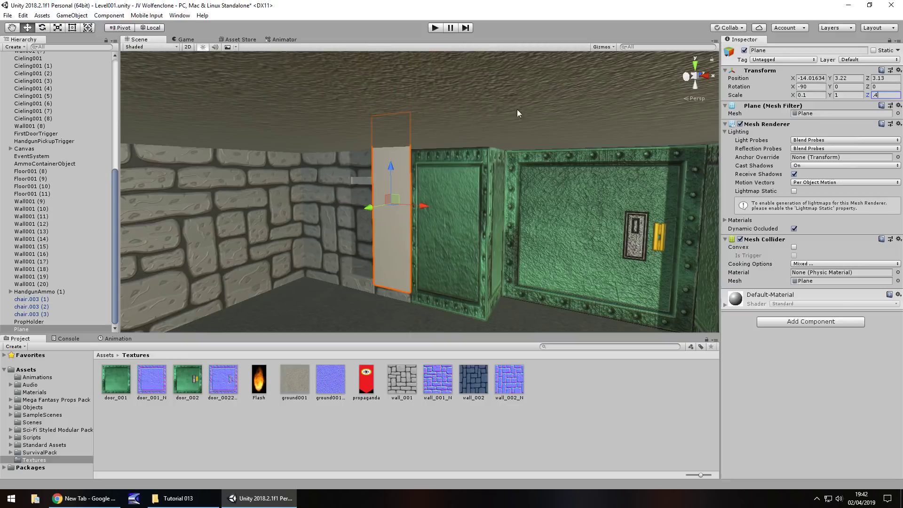
key(BackSpace)
text(3)
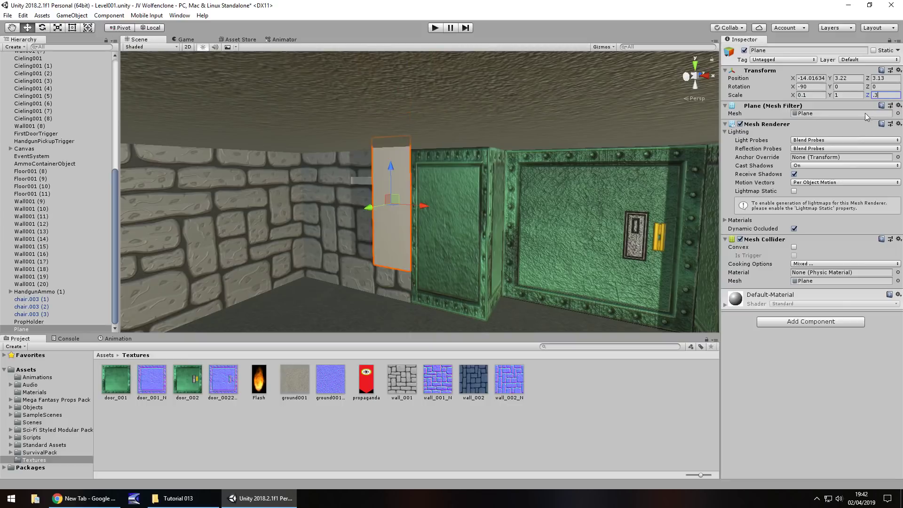
Slide the plane flush against the stone wall just left of the door and lower it.
drag(396, 205, 378, 208)
right_drag(436, 184, 289, 158)
click(280, 157)
click(272, 157)
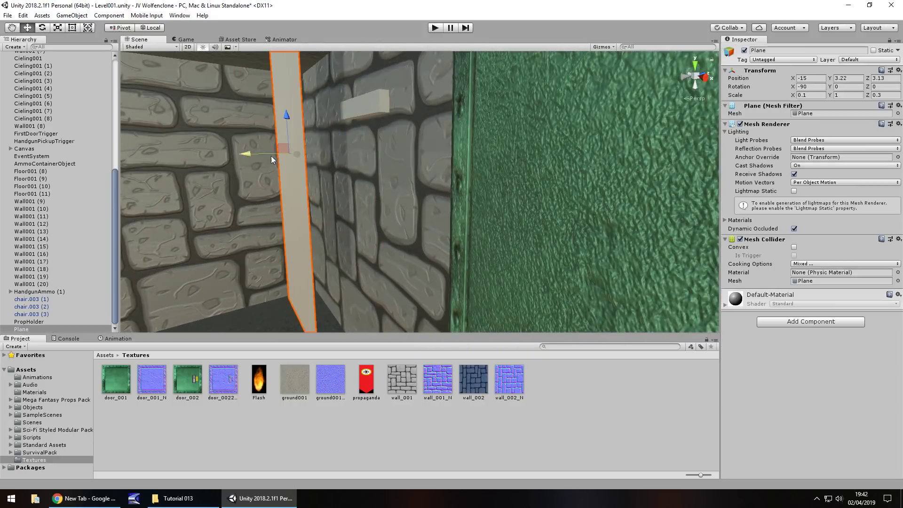
drag(250, 154, 332, 163)
right_drag(351, 162, 512, 185)
drag(511, 189, 479, 188)
drag(439, 149, 439, 230)
right_drag(439, 227, 527, 199)
scroll(470, 219, down, 3)
right_drag(470, 219, 439, 102)
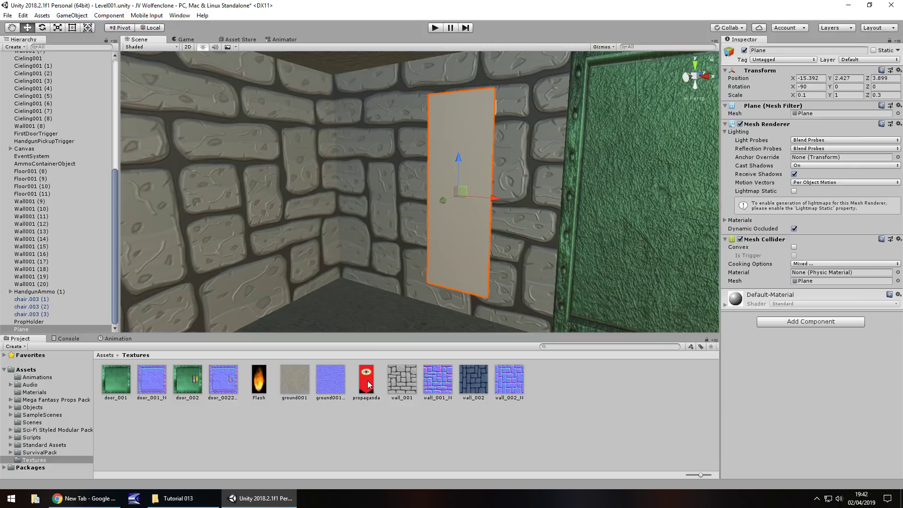
Apply the propaganda texture to the Plane and roughly rotate it toward upright.
drag(366, 384, 26, 329)
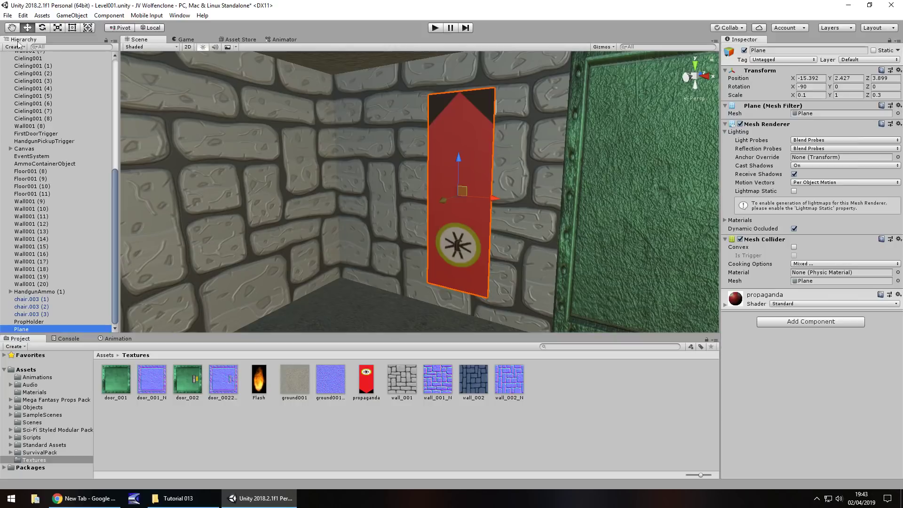
click(43, 28)
drag(478, 165, 528, 252)
drag(488, 165, 476, 348)
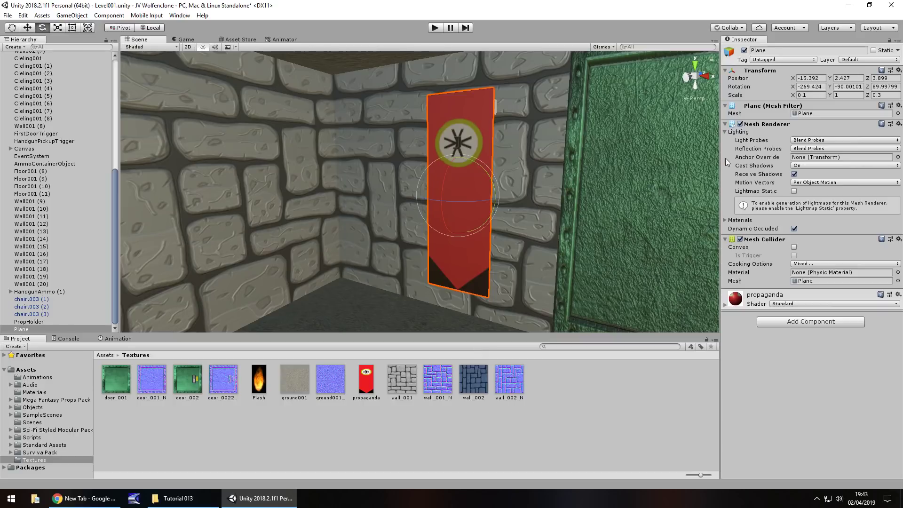
Set the banner's rotation to -270, -90, 90 so it hangs upright.
click(816, 85)
text(-)
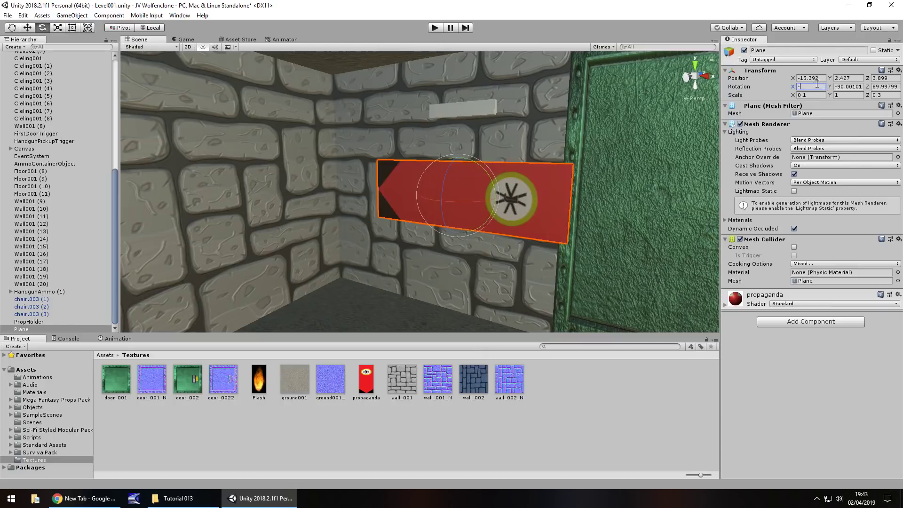
text(270)
click(849, 86)
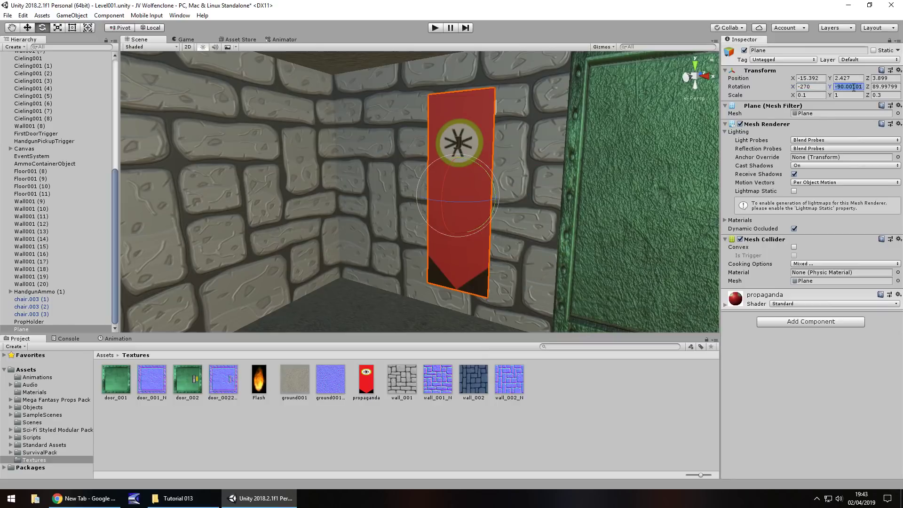
text(-90)
click(883, 86)
text(90)
Set the propaganda material's Rendering Mode to Cutout.
click(725, 306)
scroll(776, 264, down, 3)
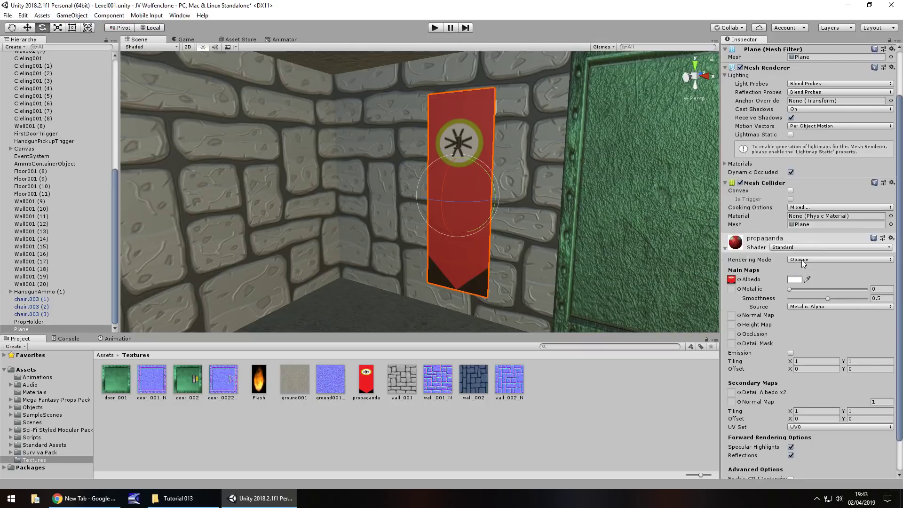
click(802, 261)
click(811, 280)
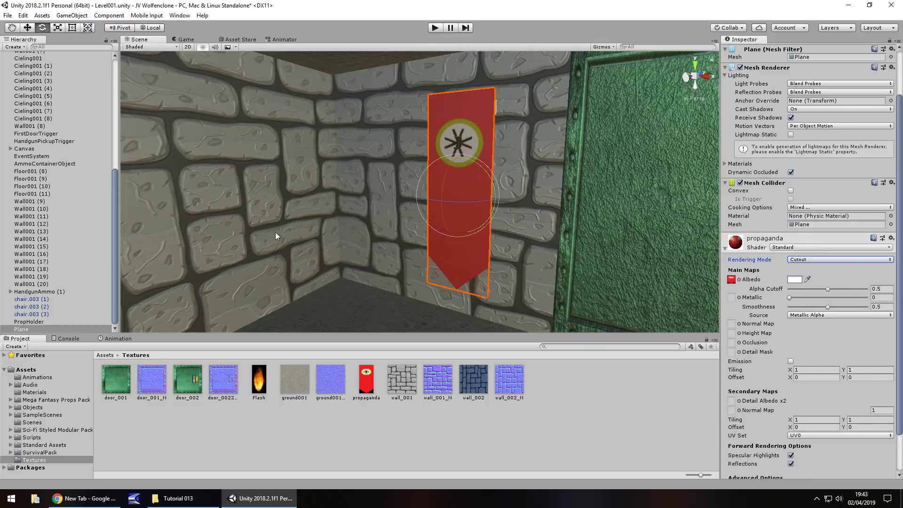
Return to the Move tool and frame the banner and door in the view.
right_drag(275, 232, 585, 281)
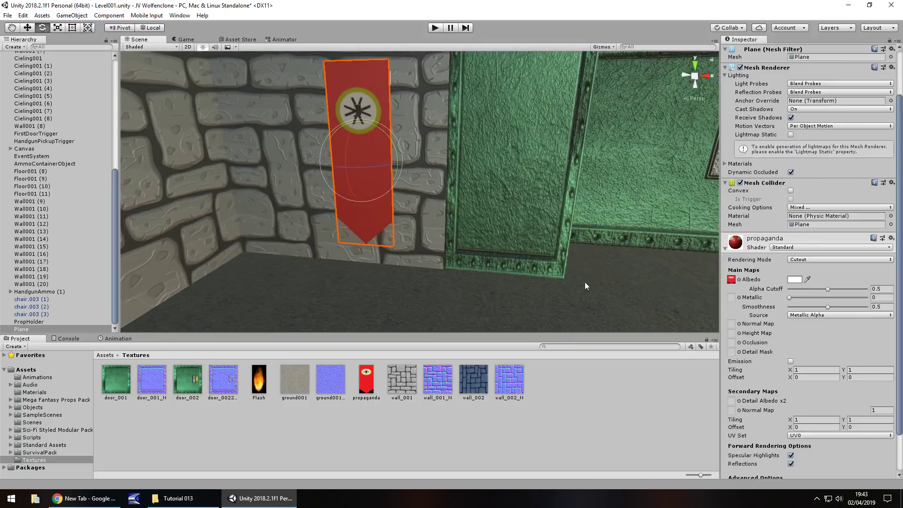
click(27, 27)
key(f)
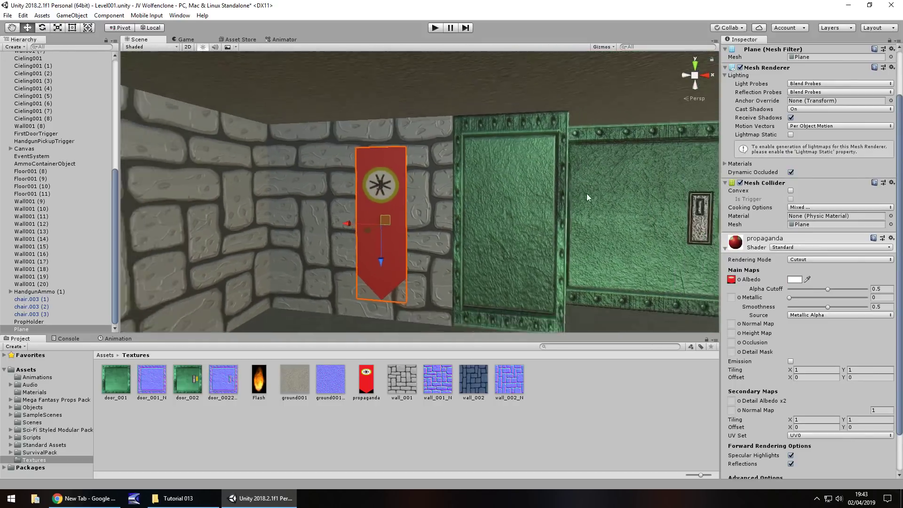
scroll(441, 230, down, 3)
scroll(416, 207, up, 5)
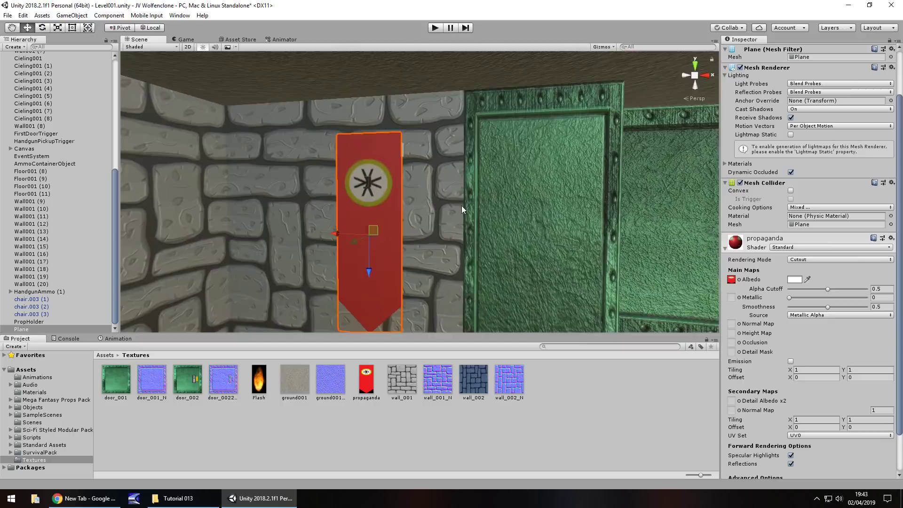
right_drag(461, 205, 355, 157)
Raise the PropHolder block to Y 3.985 along the banner's top edge.
click(346, 142)
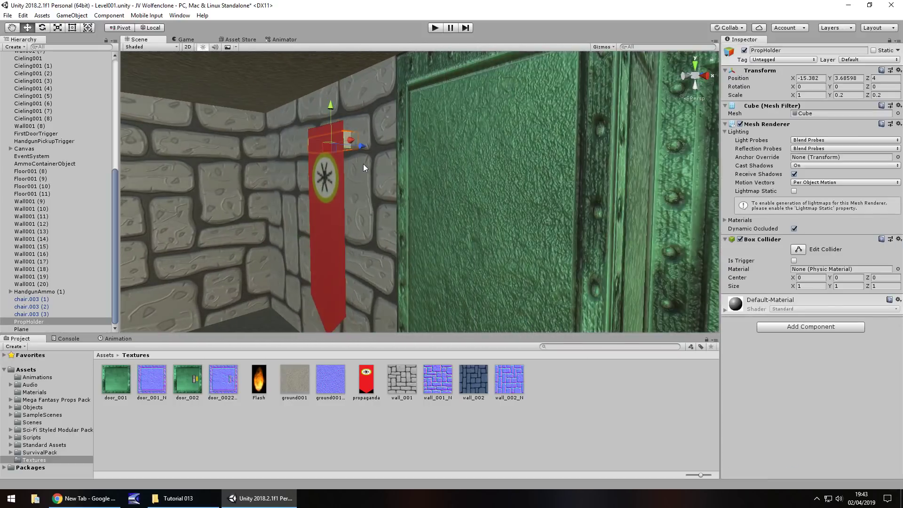
drag(329, 112, 334, 90)
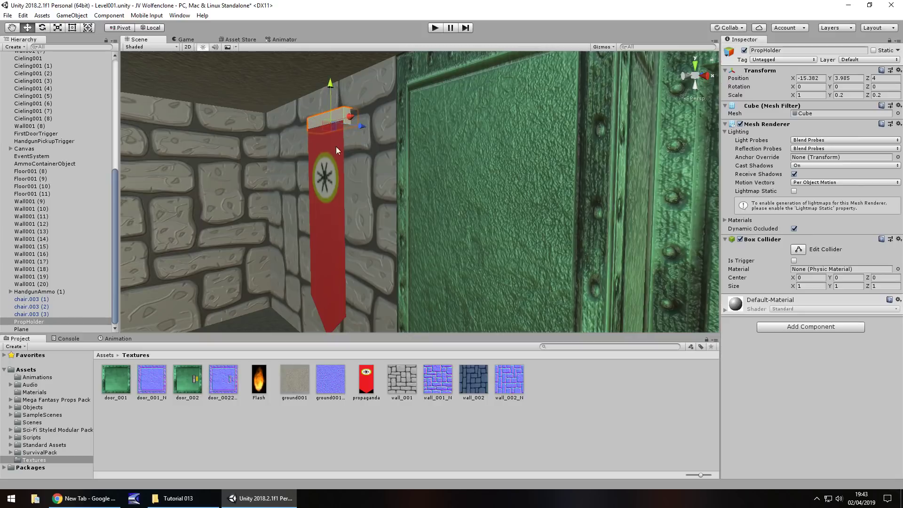
click(334, 260)
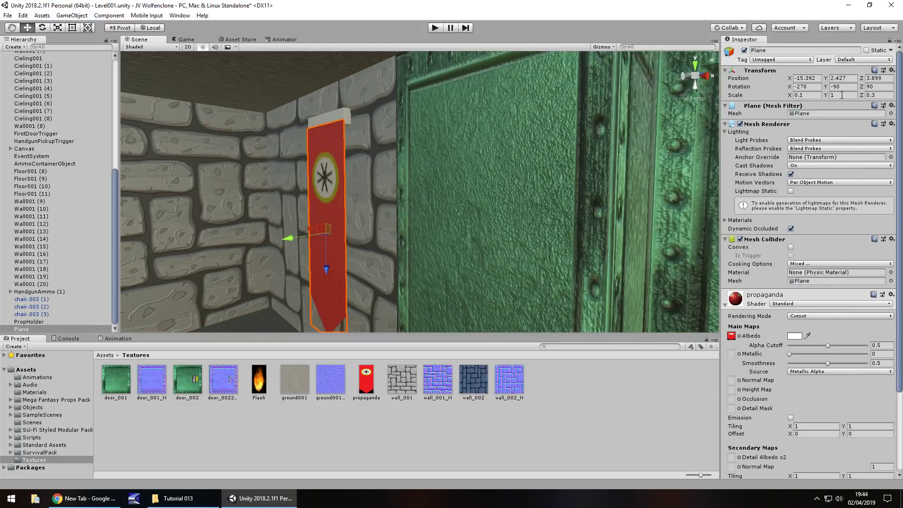
Lengthen the banner to Z scale 0.35, nudge it up, and parent it under PropHolder.
click(802, 95)
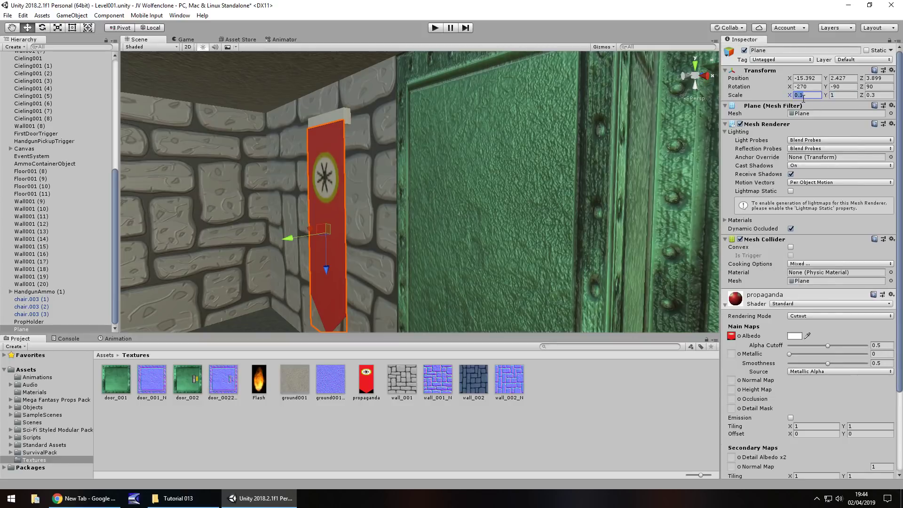
click(870, 94)
text(0.35)
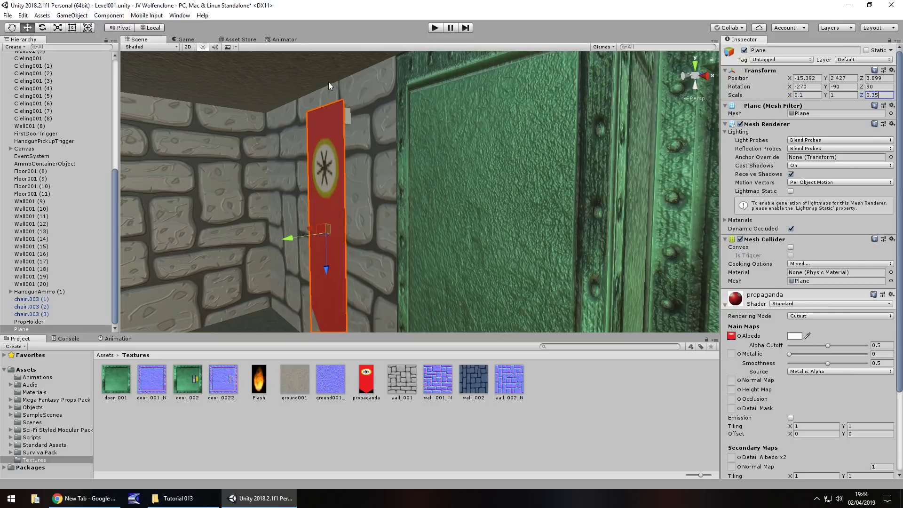
right_drag(401, 173, 347, 210)
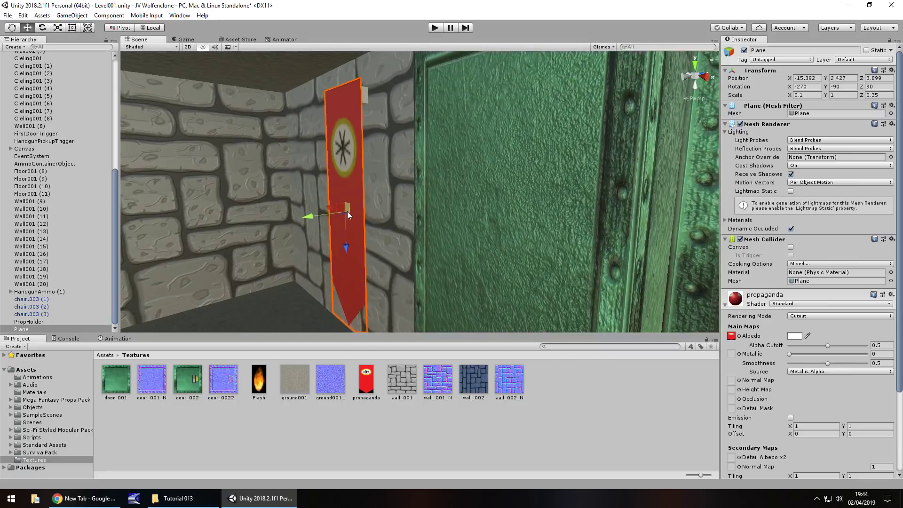
drag(346, 248, 346, 246)
scroll(347, 221, up, 3)
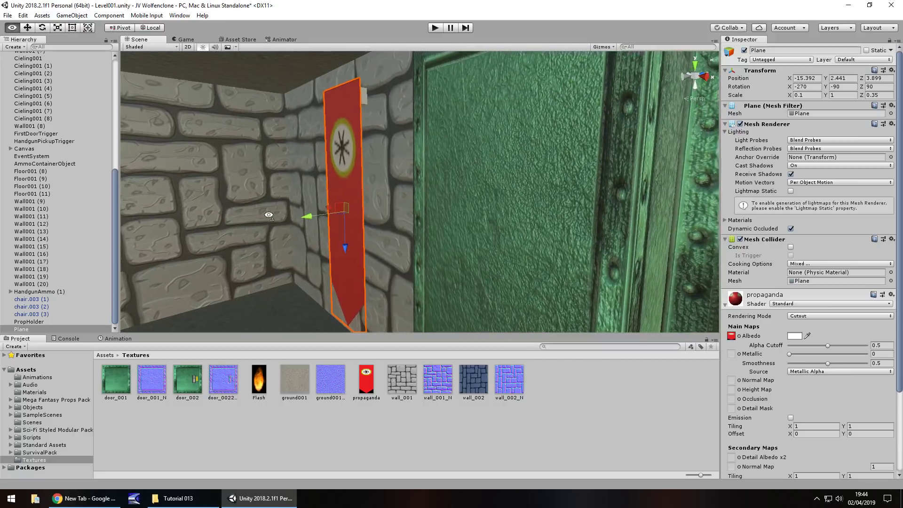
middle_drag(350, 201, 441, 188)
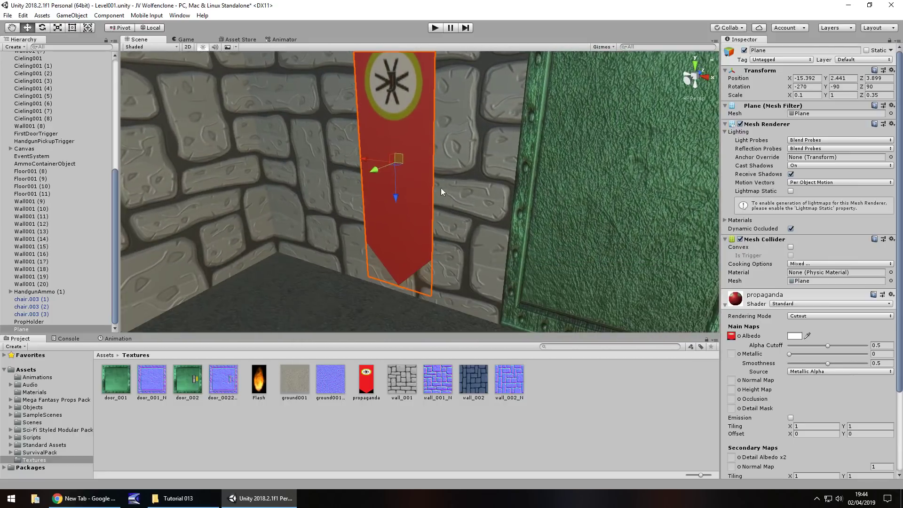
drag(22, 329, 30, 323)
click(11, 322)
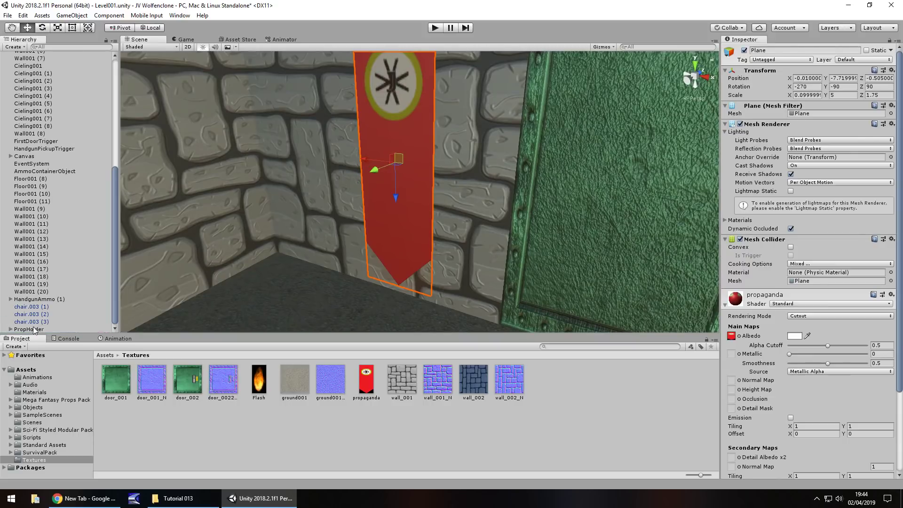
Duplicate PropHolder with its banner, move the copy to X -4.88, and start Play.
click(31, 329)
right_drag(358, 241, 386, 179)
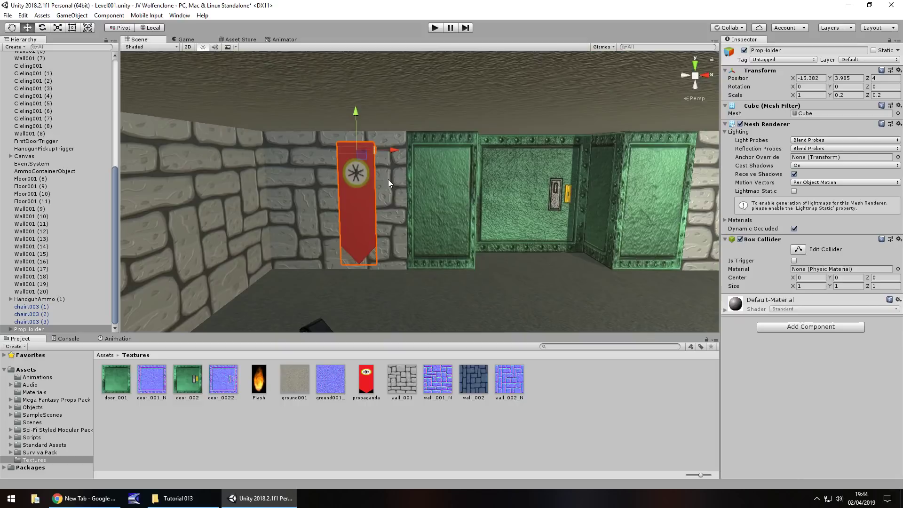
key(ctrl+d)
drag(392, 150, 758, 150)
right_drag(586, 193, 226, 242)
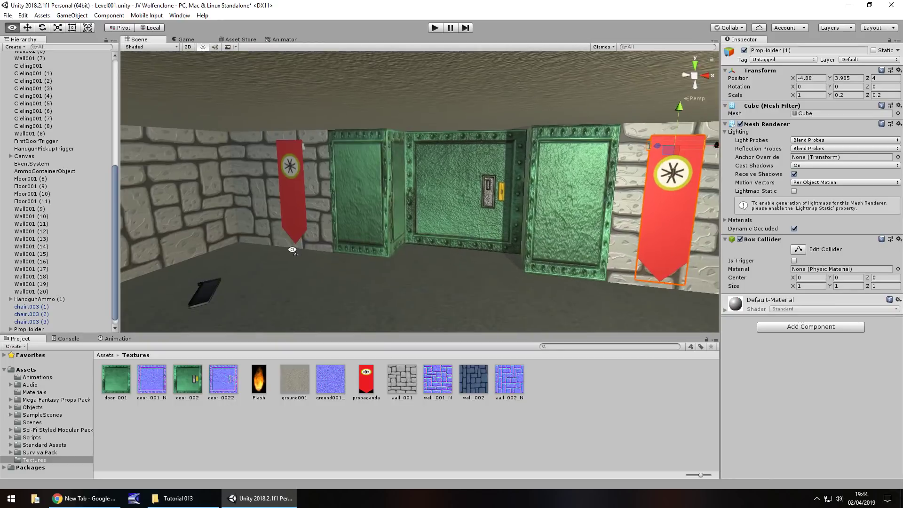
click(435, 28)
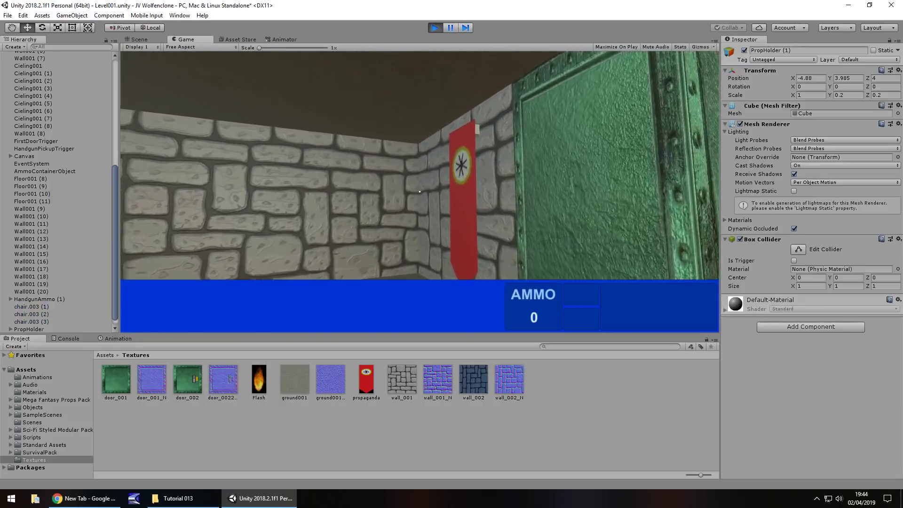
Walk toward the banners in the Game view, then stop play mode.
key(w)
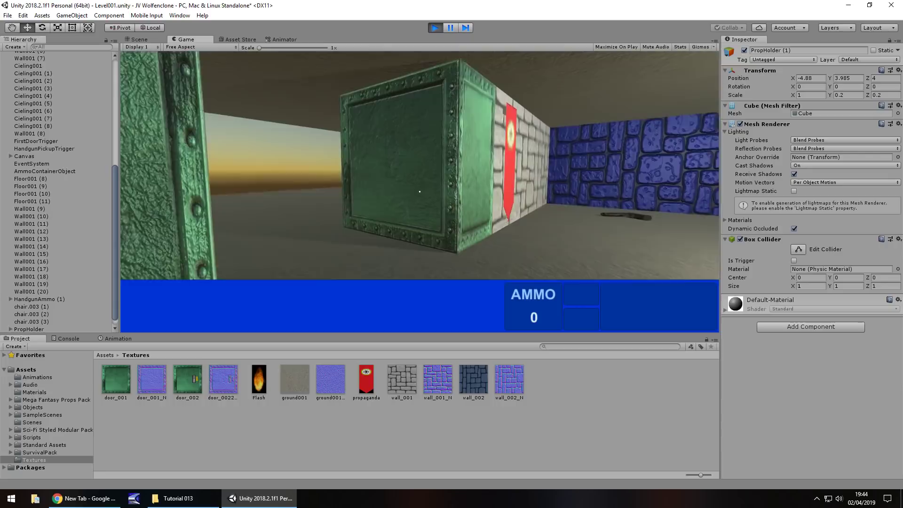
key(ctrl+p)
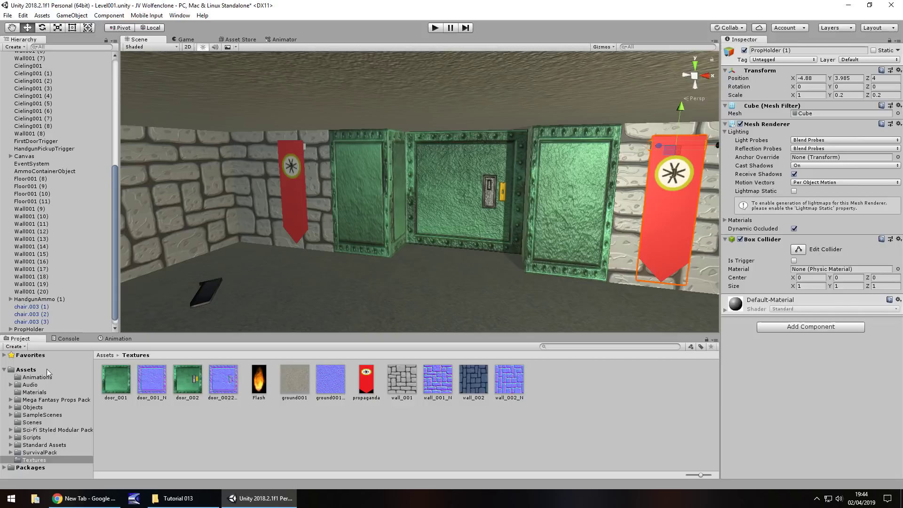
Create an empty folder named Fonts inside Assets and open it.
click(27, 370)
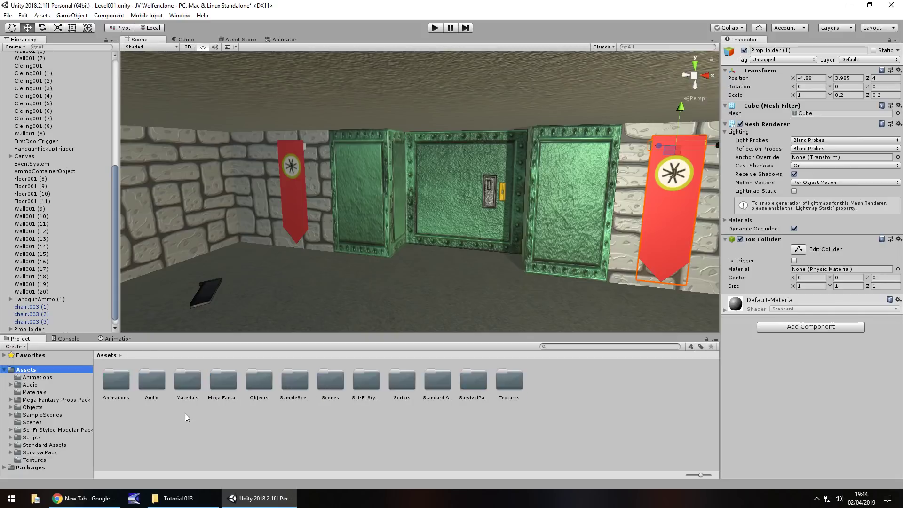
right_click(589, 381)
mouse_move(645, 163)
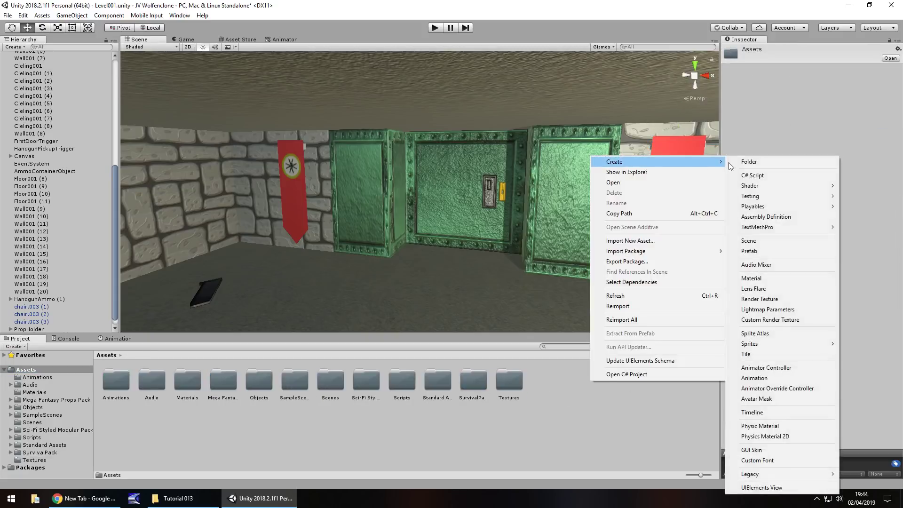
click(758, 162)
text(Fonts)
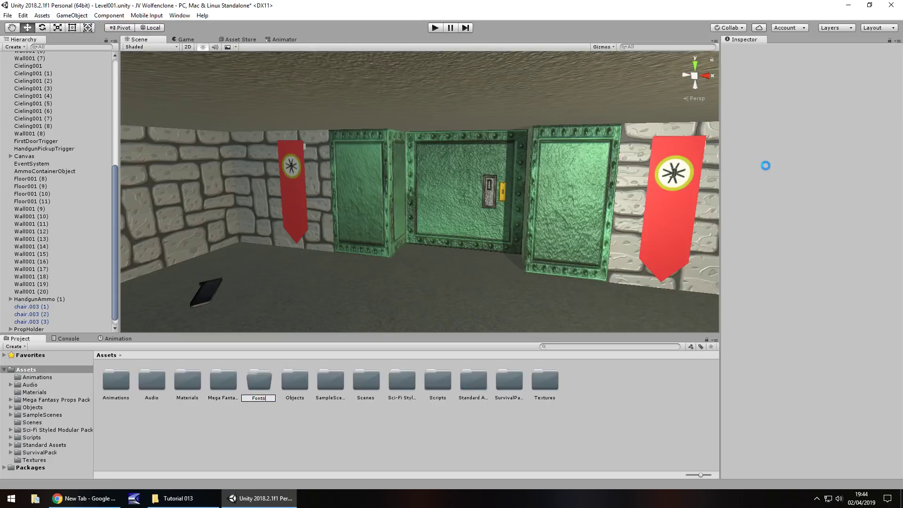
key(Return)
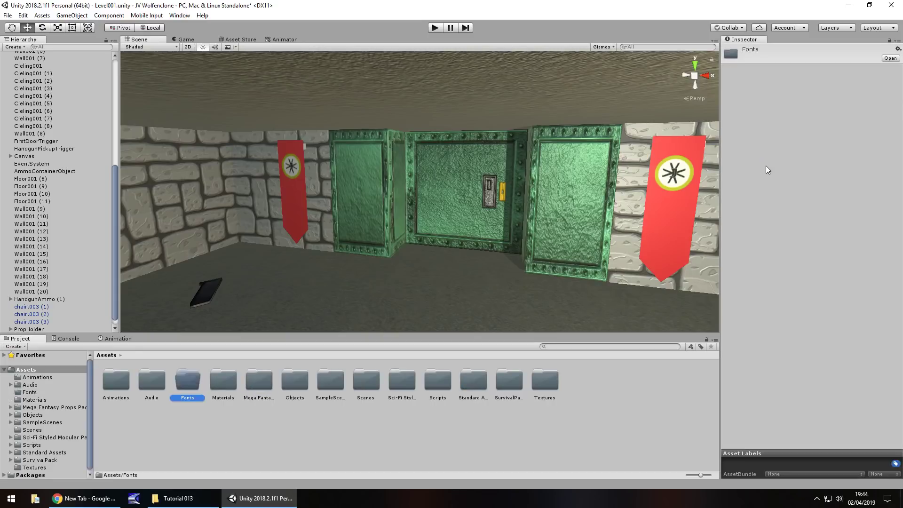
key(Return)
Import the Bradley Gratis font from the Tutorial 013 folder into Assets/Fonts.
click(177, 497)
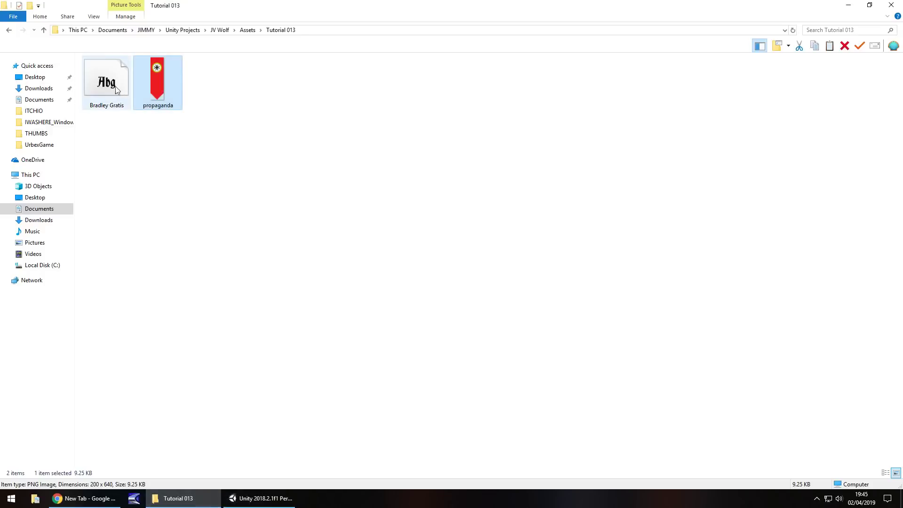
drag(116, 89, 178, 382)
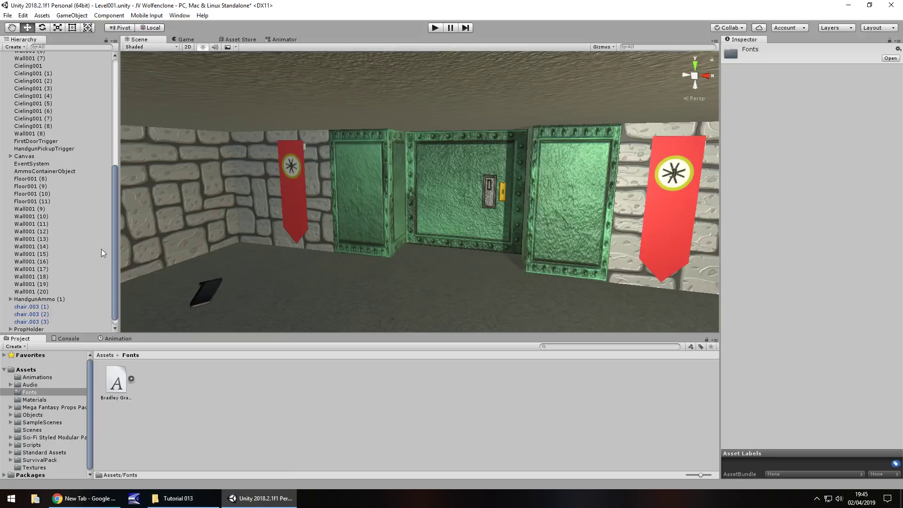
Give the AmmoLabel text the Bradley Gratis font with a Normal font style.
click(10, 156)
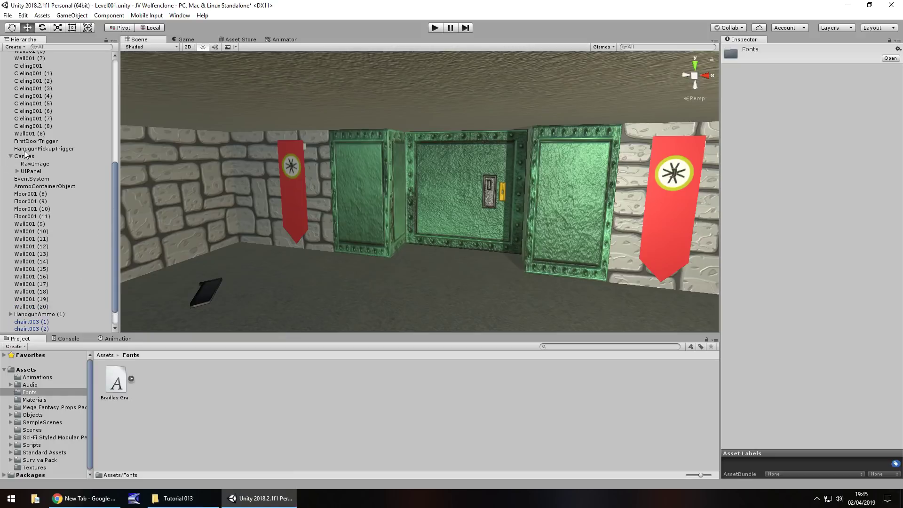
click(25, 156)
key(f)
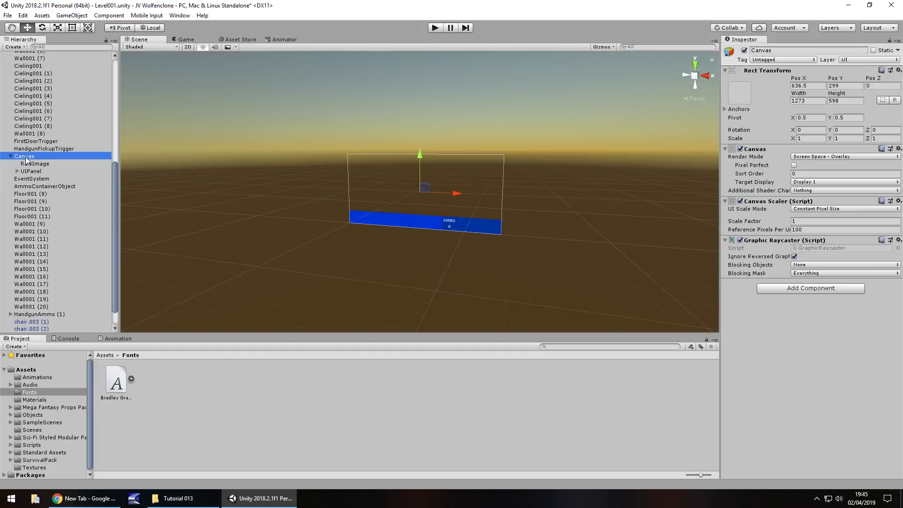
scroll(484, 242, down, 6)
middle_drag(460, 234, 439, 178)
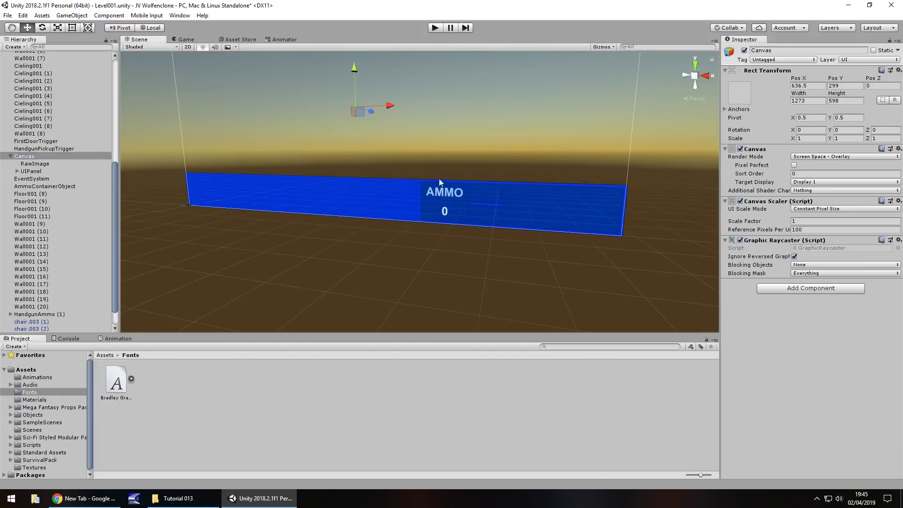
scroll(438, 179, down, 3)
scroll(489, 193, up, 2)
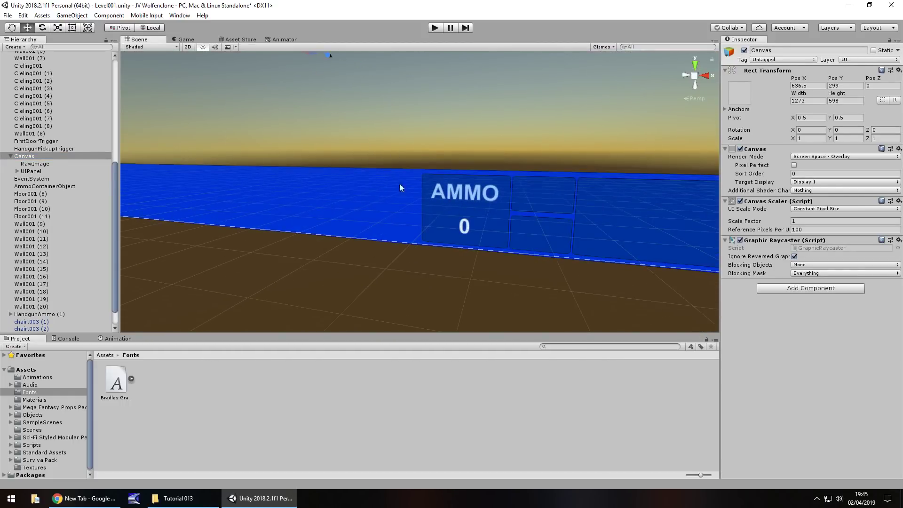
click(17, 172)
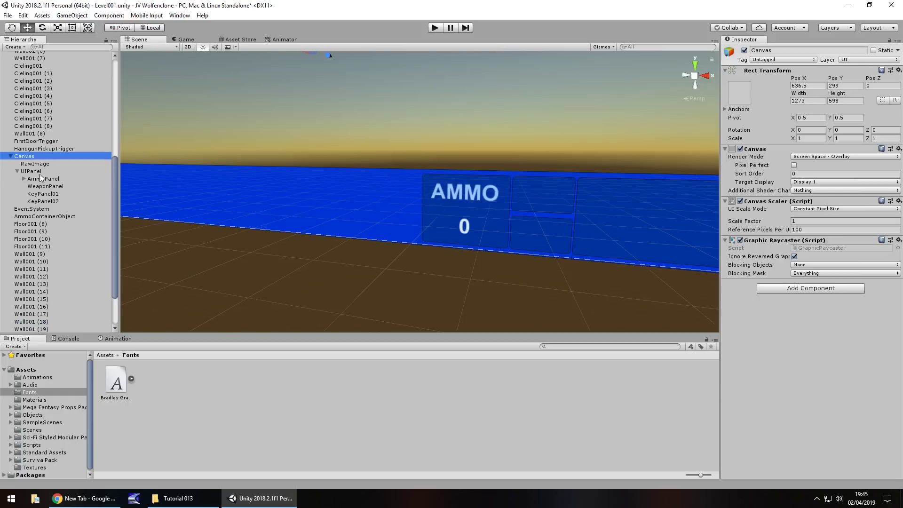
click(24, 179)
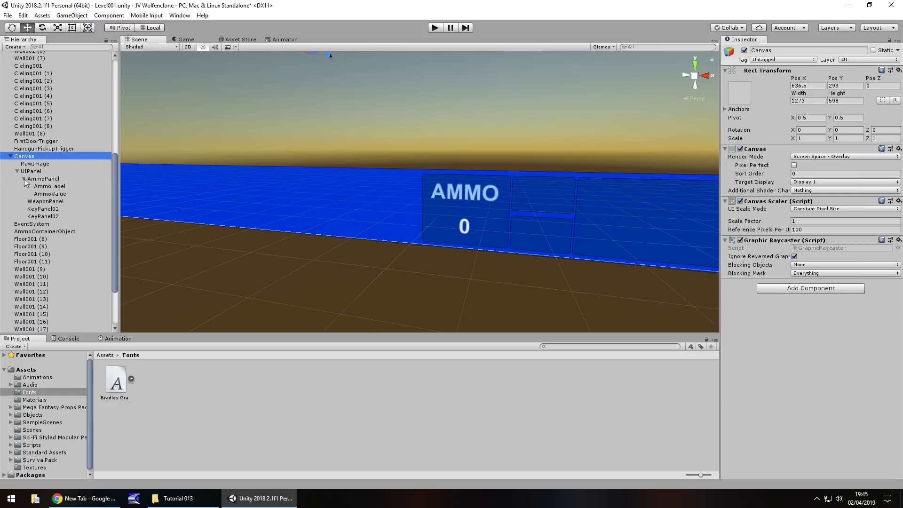
click(49, 186)
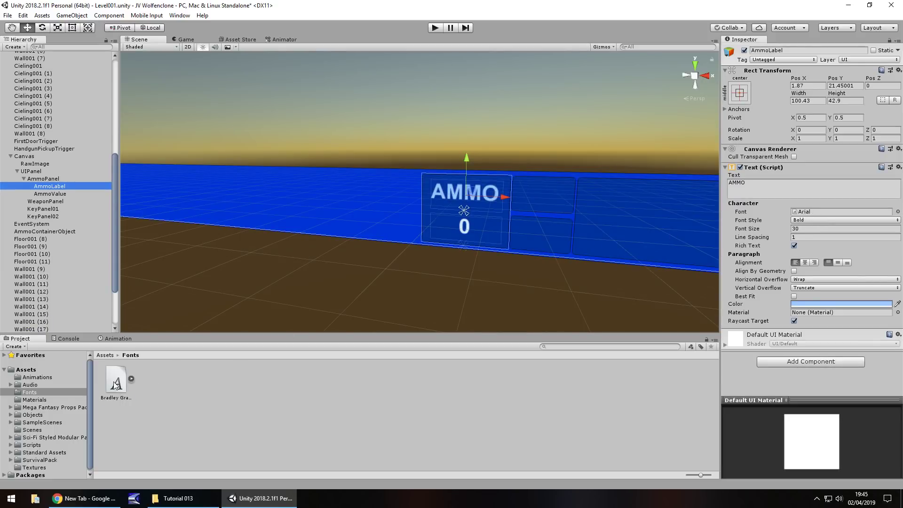
drag(115, 385, 809, 211)
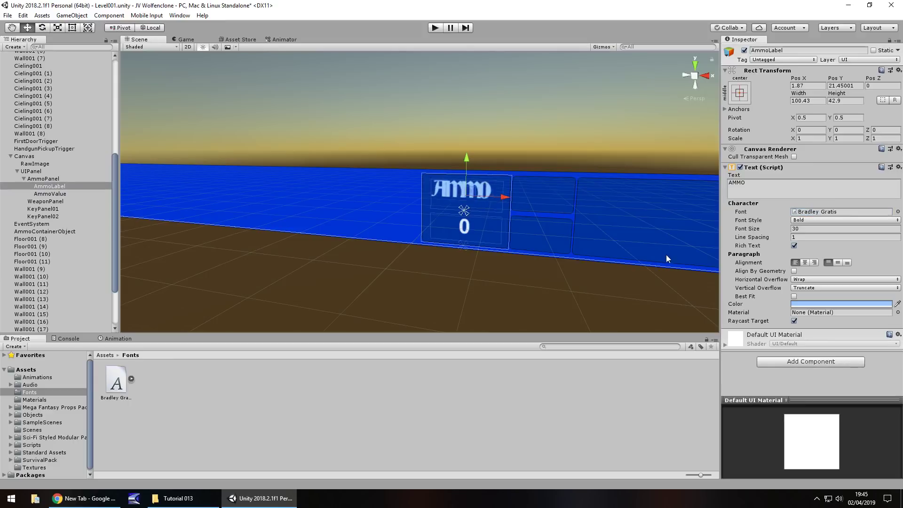
click(805, 220)
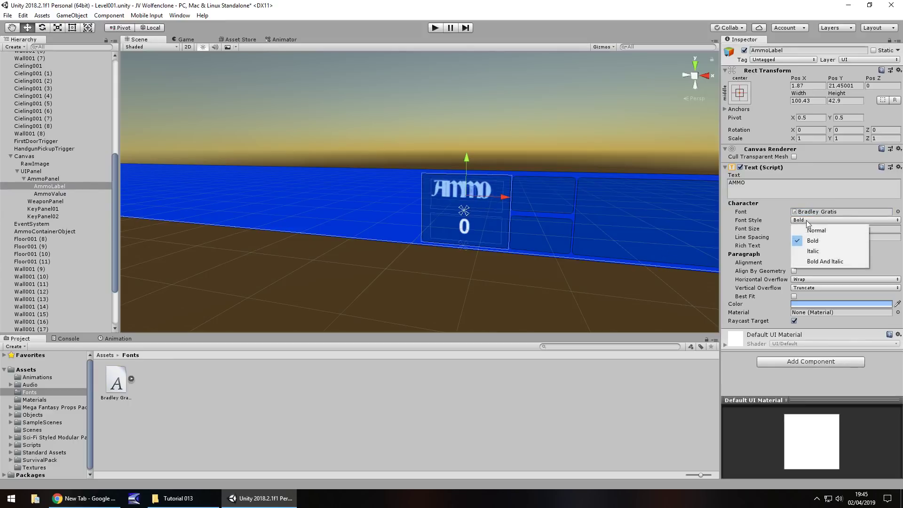
click(812, 233)
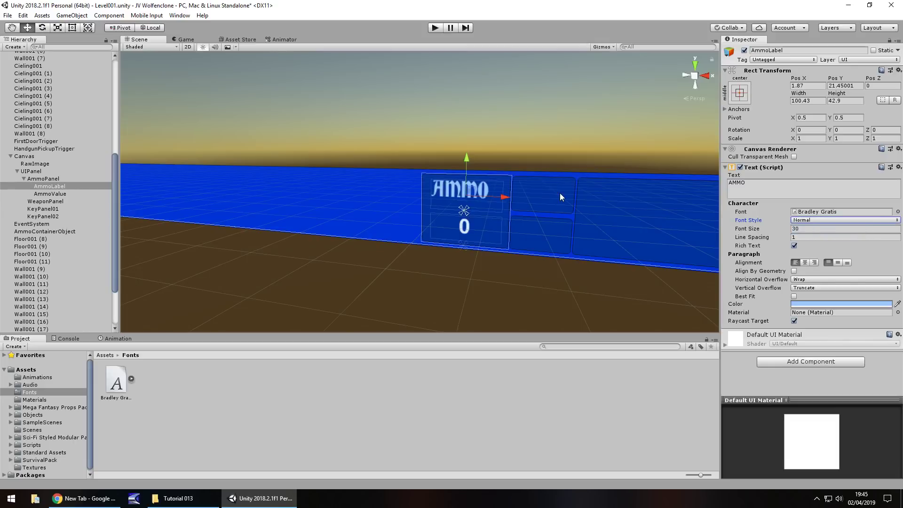
Set AmmoValue to Bradley Gratis at font size 50 and widen its box.
click(41, 195)
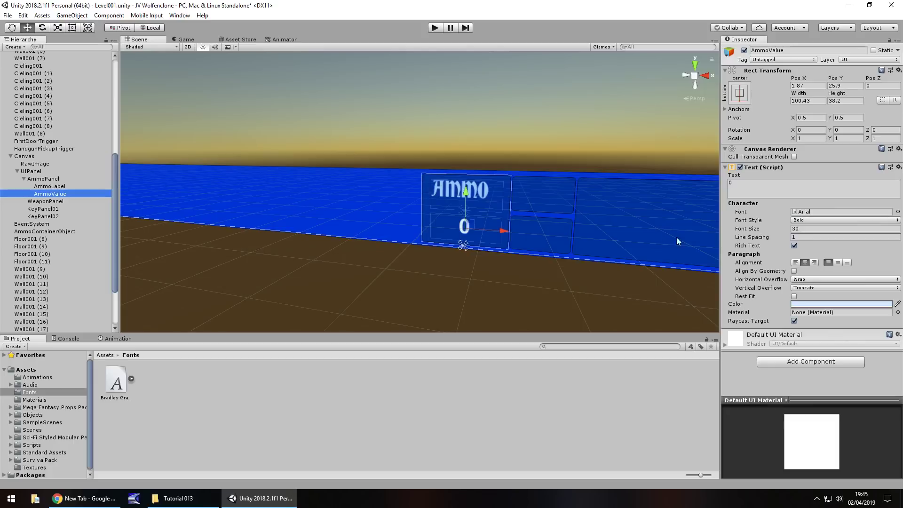
drag(115, 384, 804, 212)
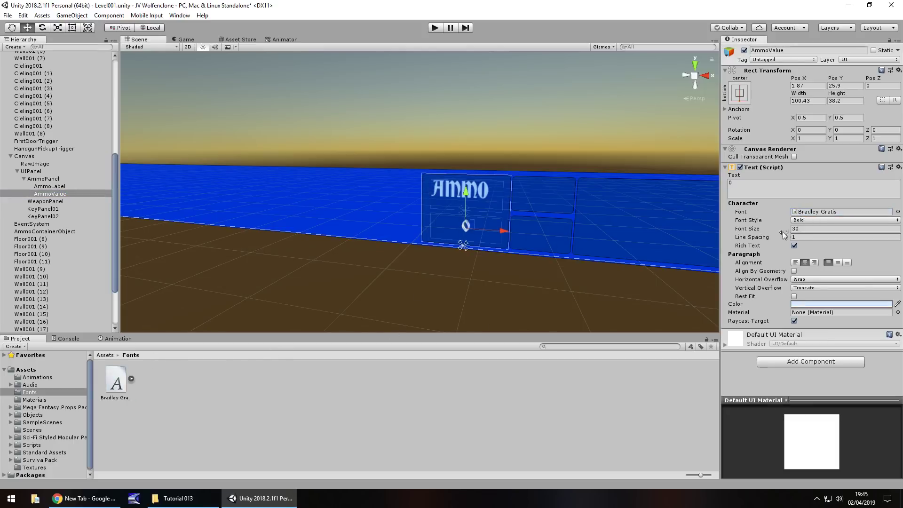
click(807, 228)
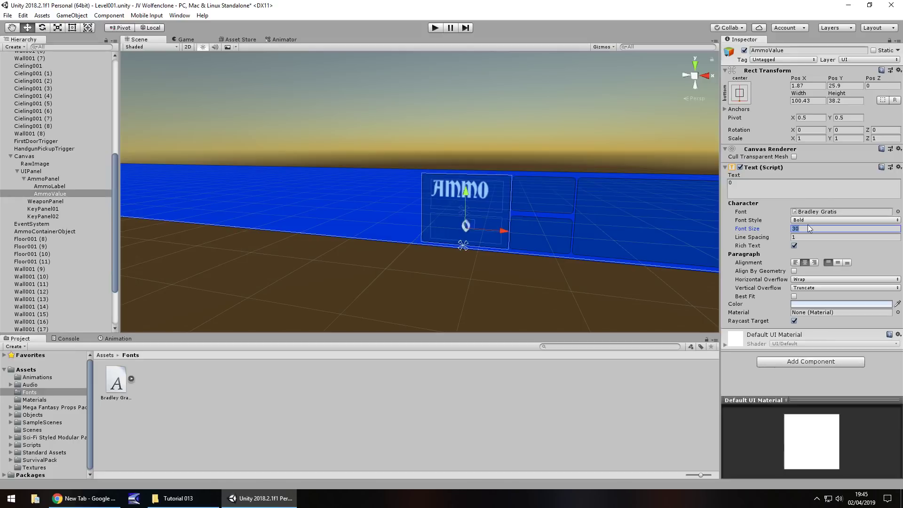
text(50)
key(Return)
key(t)
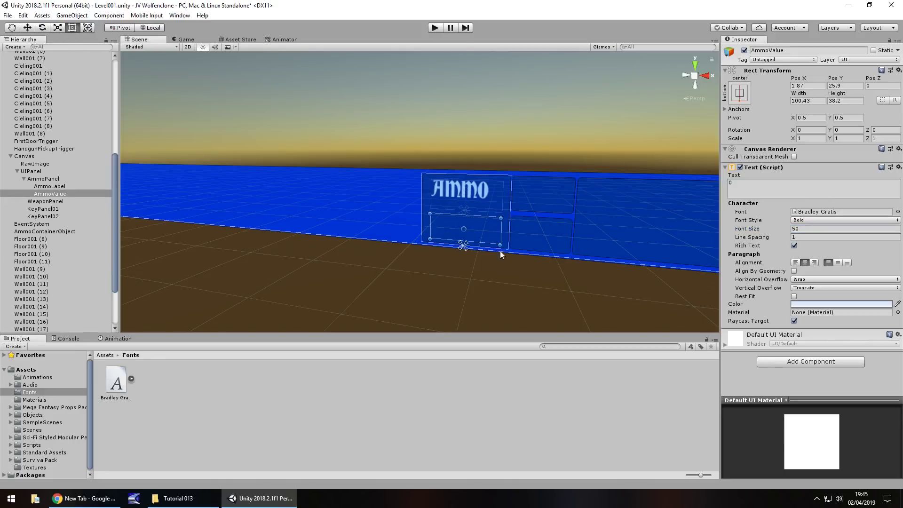
drag(430, 214, 424, 206)
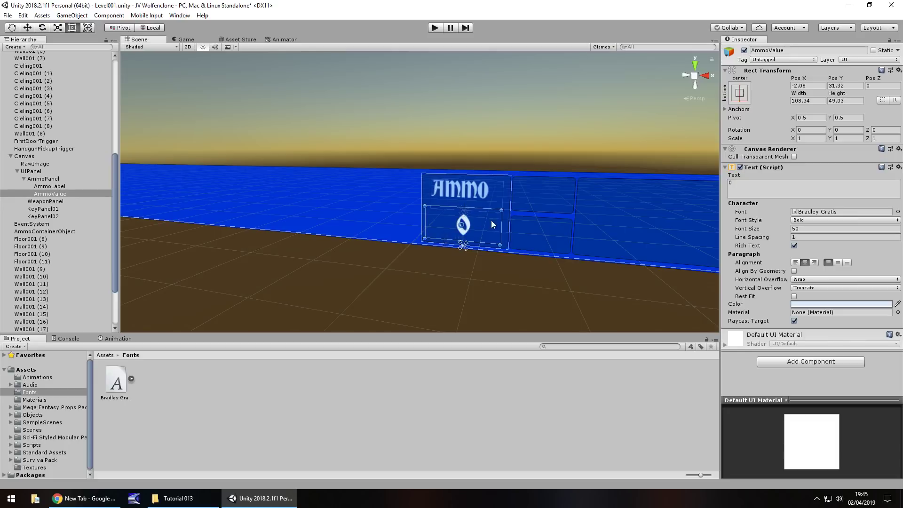
drag(504, 222, 505, 222)
click(439, 27)
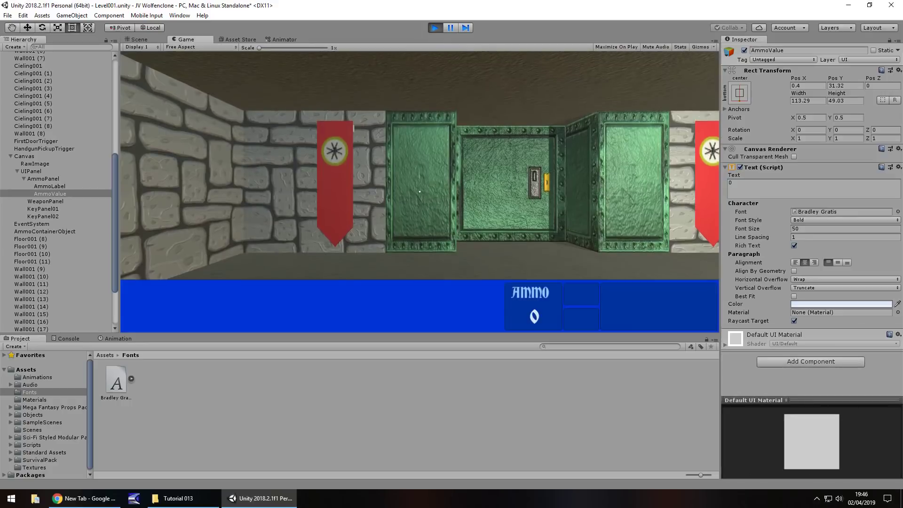
key(ctrl+p)
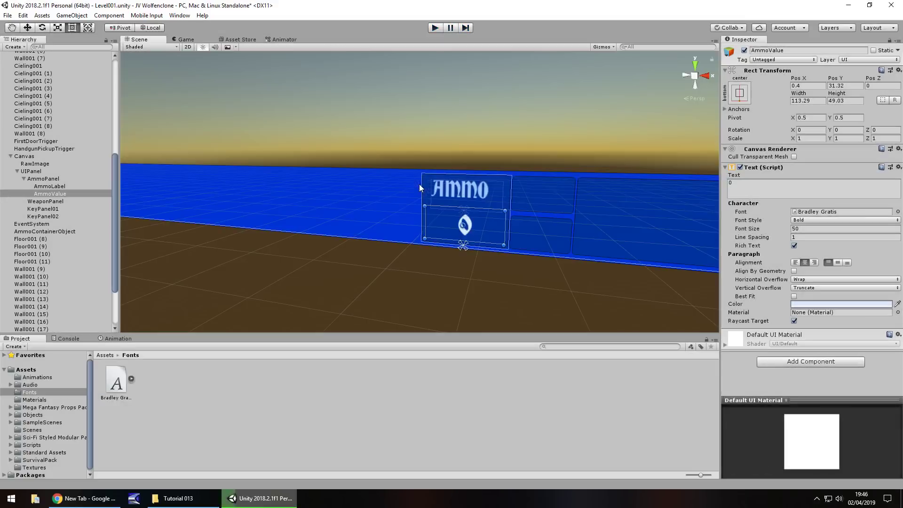
click(478, 194)
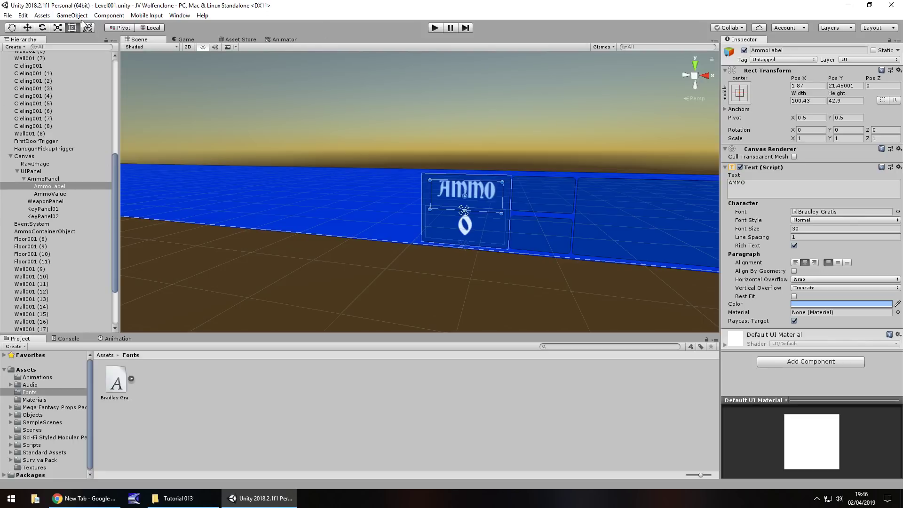
Add a new UI Text anchored top-left, coloured white and set to Bold.
click(62, 16)
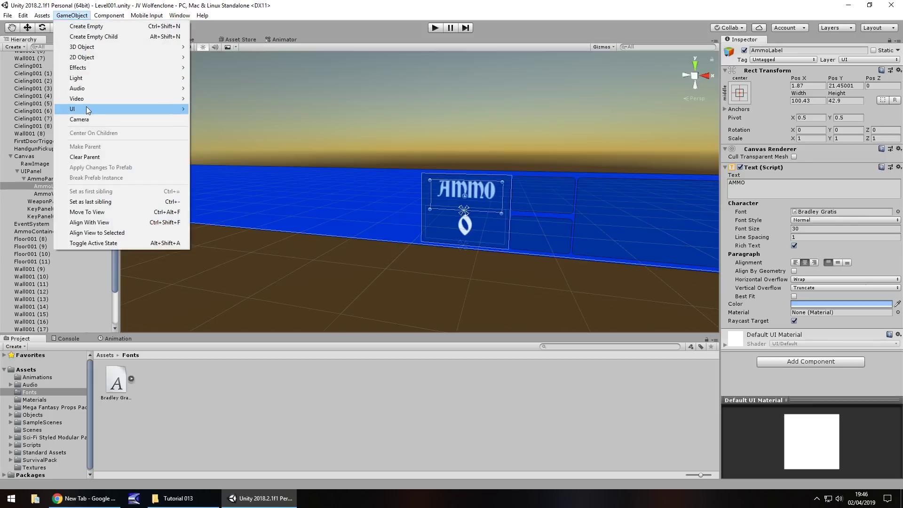
click(208, 109)
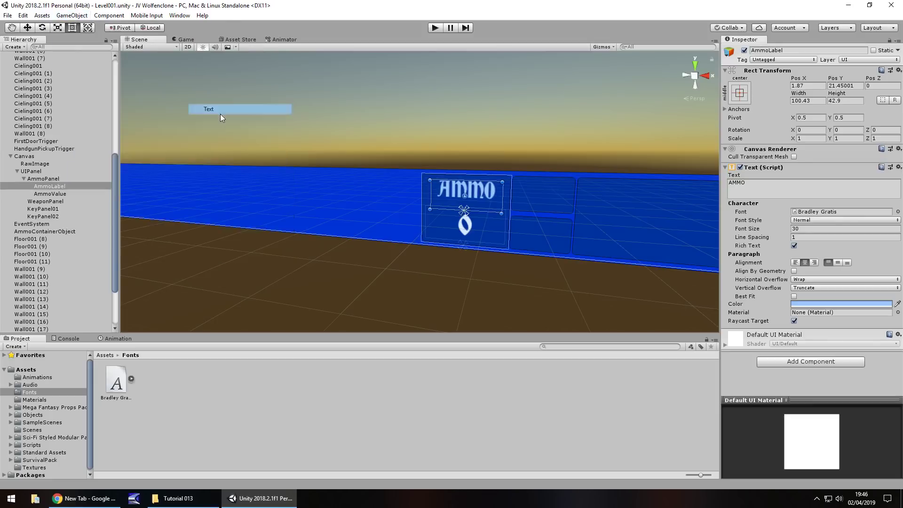
click(739, 96)
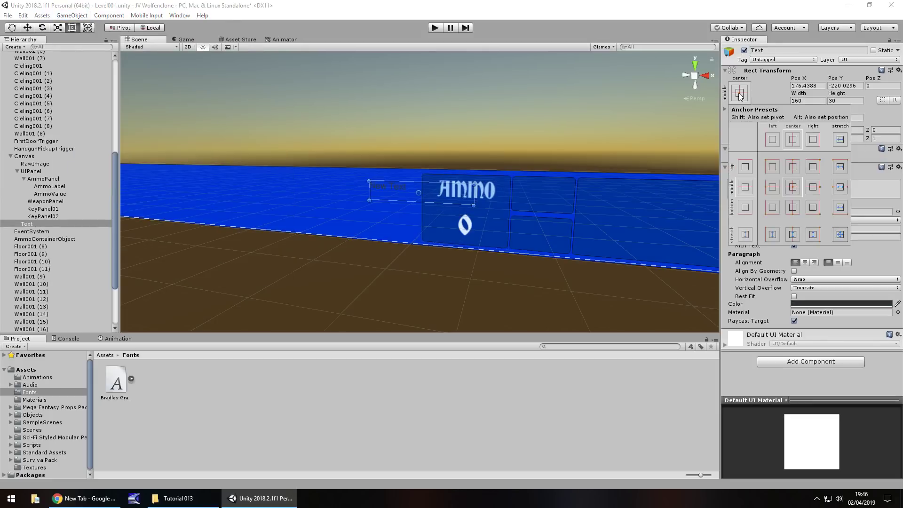
click(772, 167)
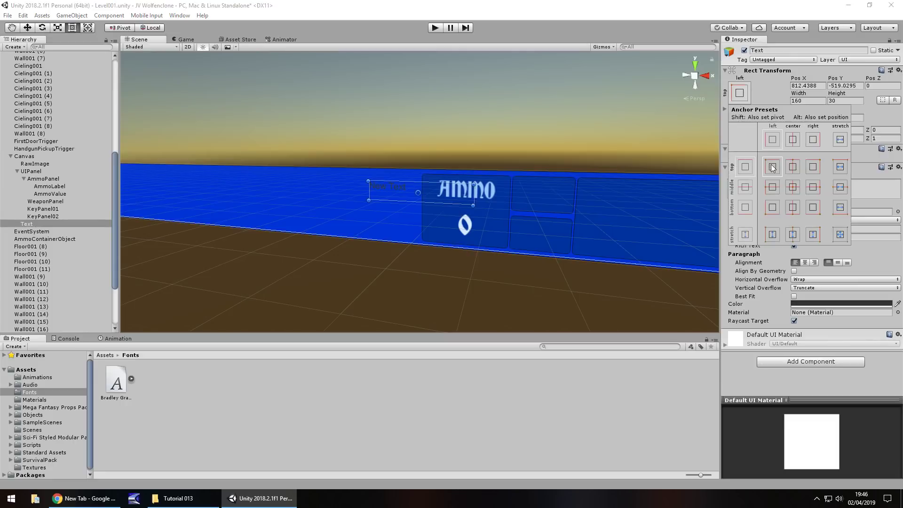
click(823, 305)
click(824, 306)
click(102, 89)
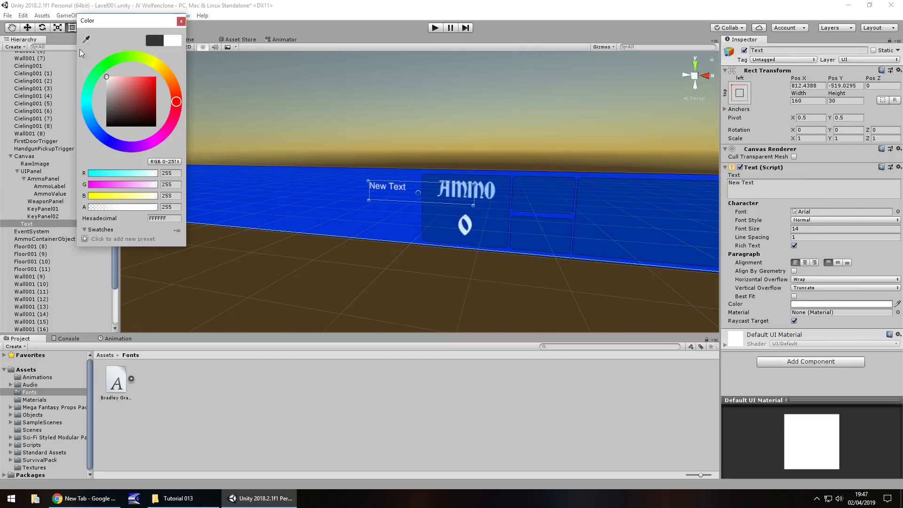
click(181, 19)
click(817, 219)
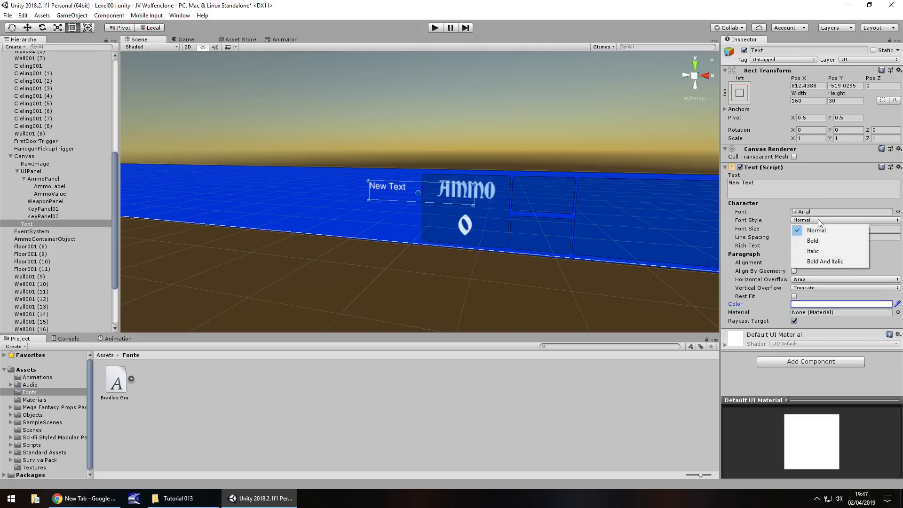
click(806, 238)
Position the text at 0,0, move and widen its box, and make it read 'CLIP OF BULLETS'.
click(795, 85)
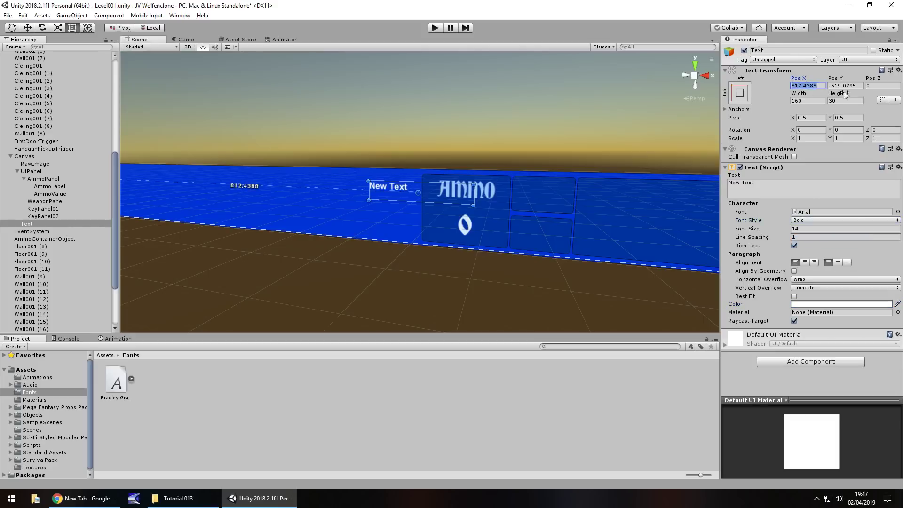
text(0)
key(Tab)
text(0)
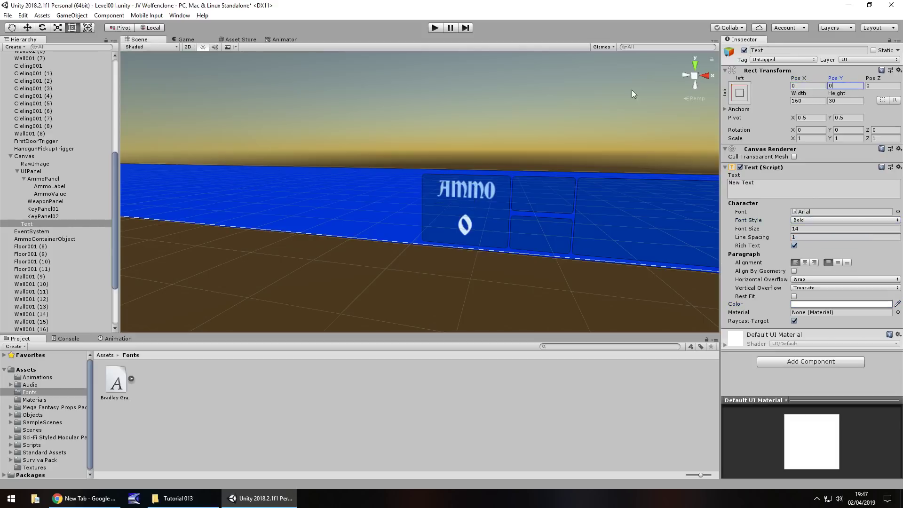
double_click(27, 224)
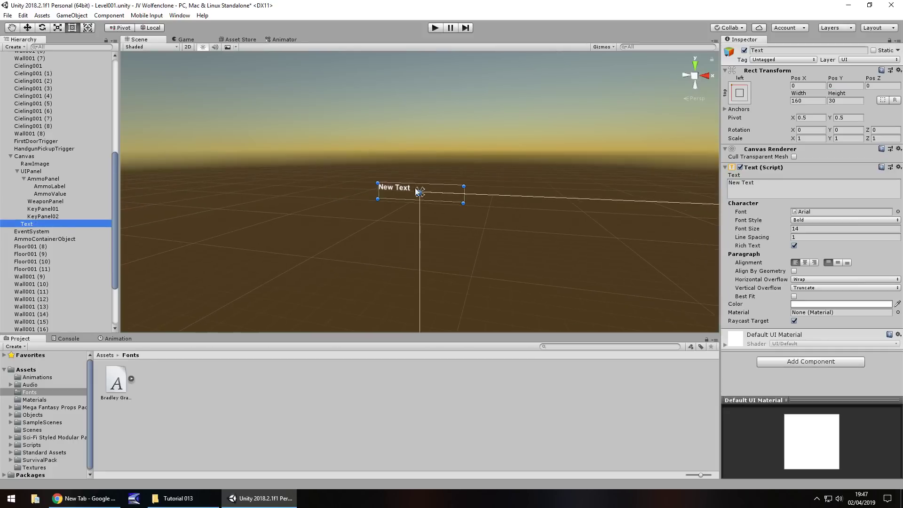
drag(418, 185, 448, 208)
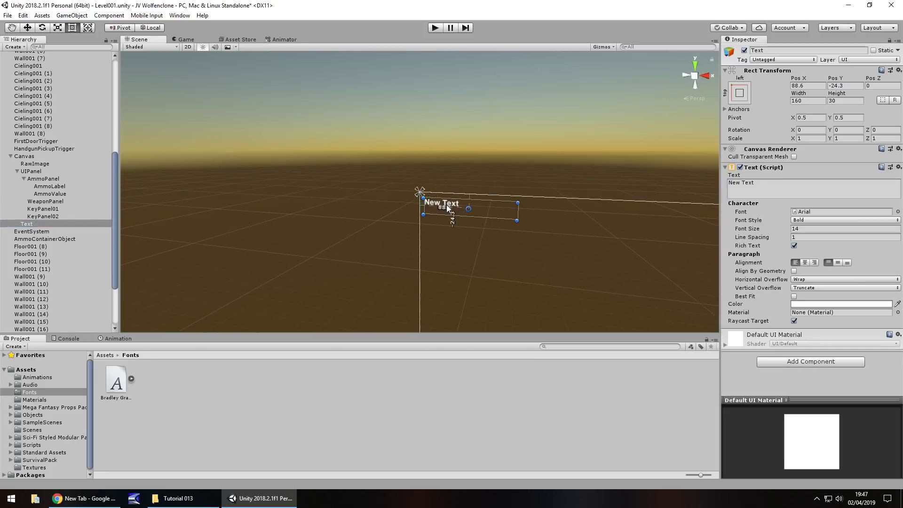
drag(514, 210, 712, 211)
click(776, 188)
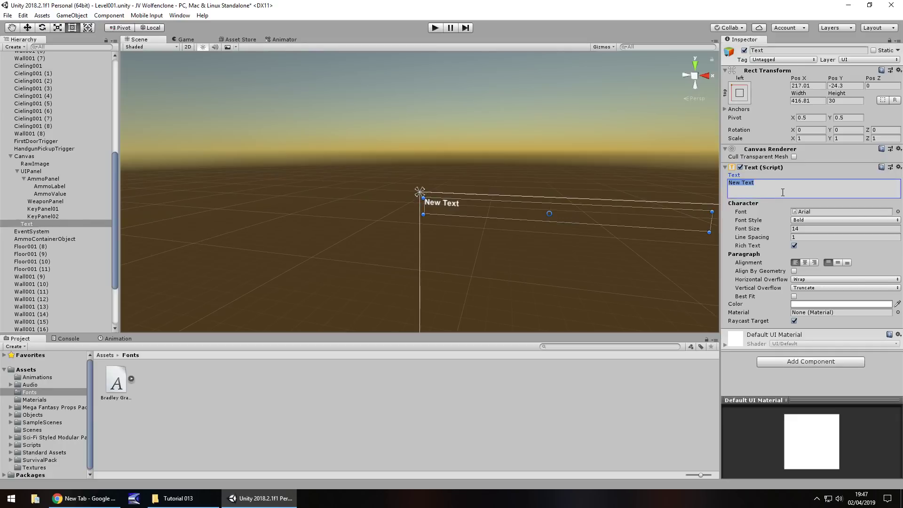
key(BackSpace)
text(CLIP OF BULLETS)
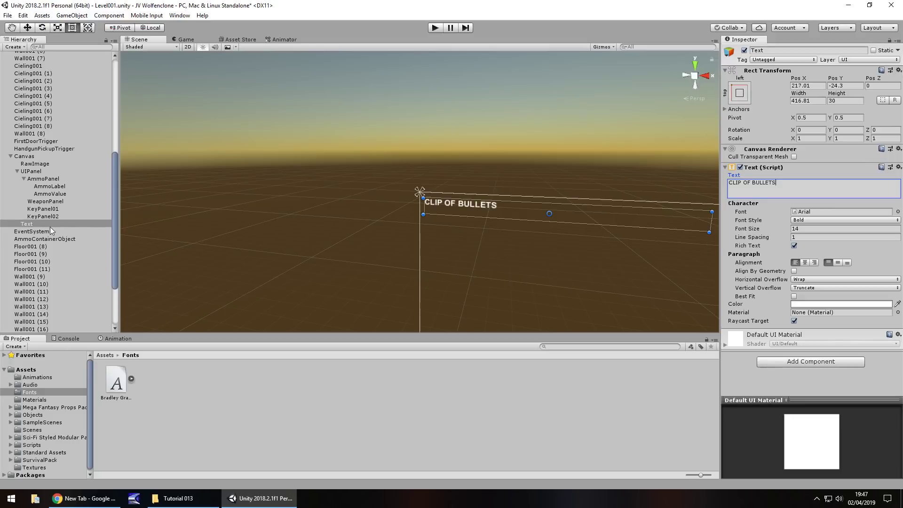
Rename the new Text object to PickUpText.
click(44, 378)
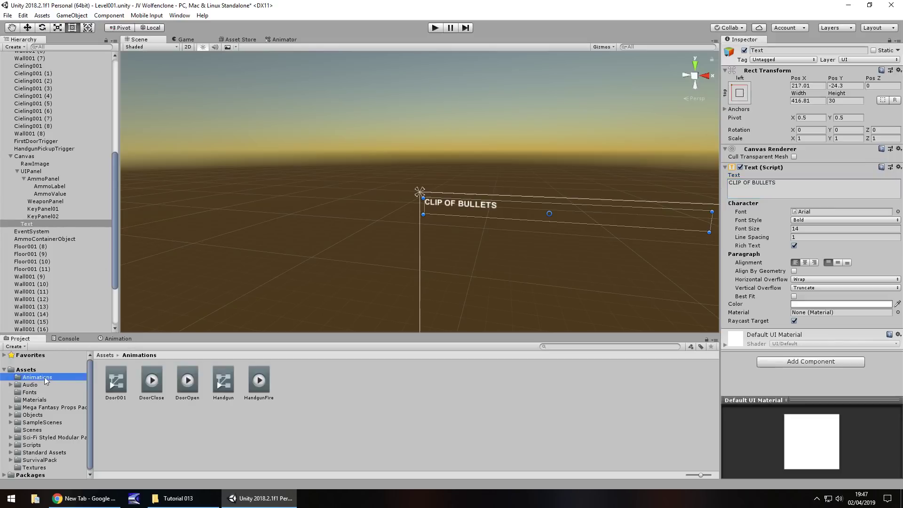
right_click(28, 223)
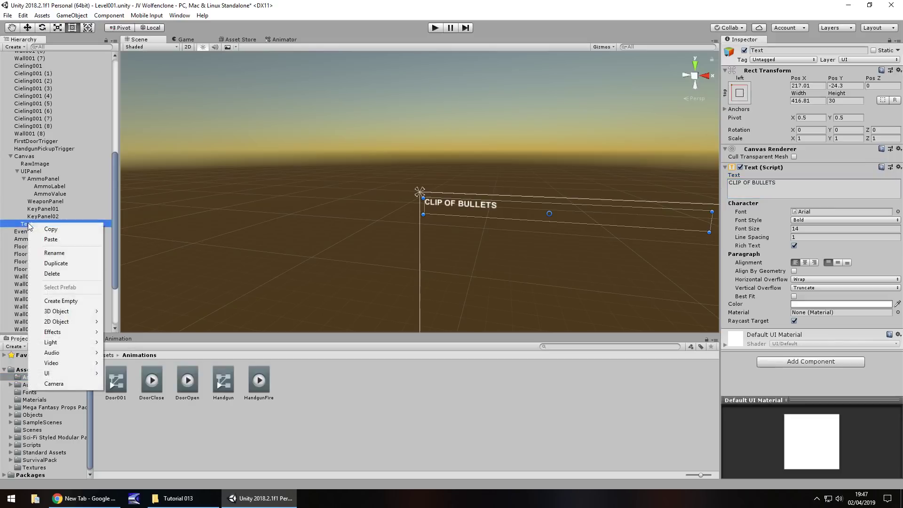
click(50, 253)
text(pICK)
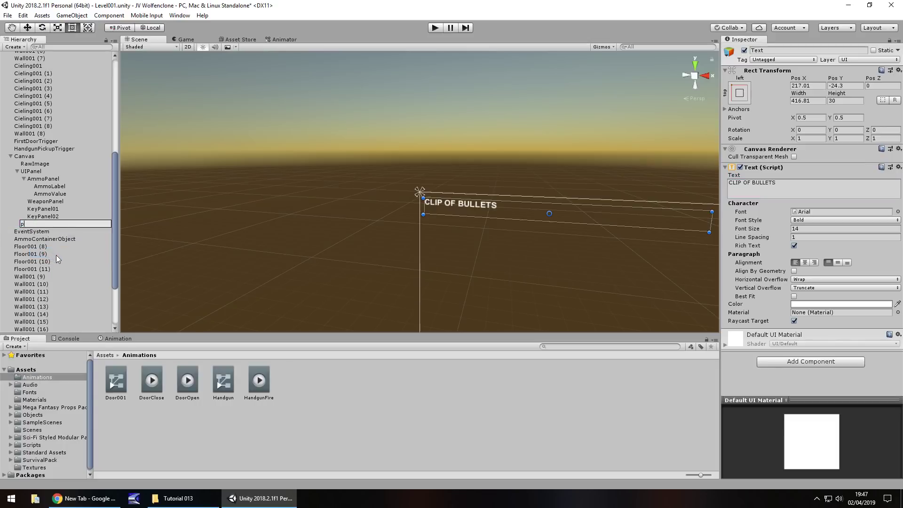
key(BackSpace)
key(BackSpace)
key(BackSpace)
key(BackSpace)
text(PickUpText)
key(Return)
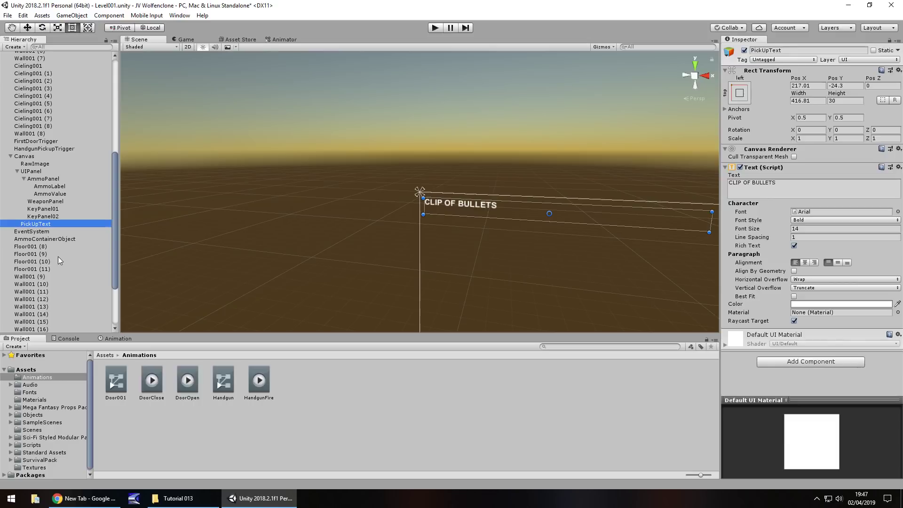
Create an animation clip named PickUpAnim for PickUpText.
click(118, 338)
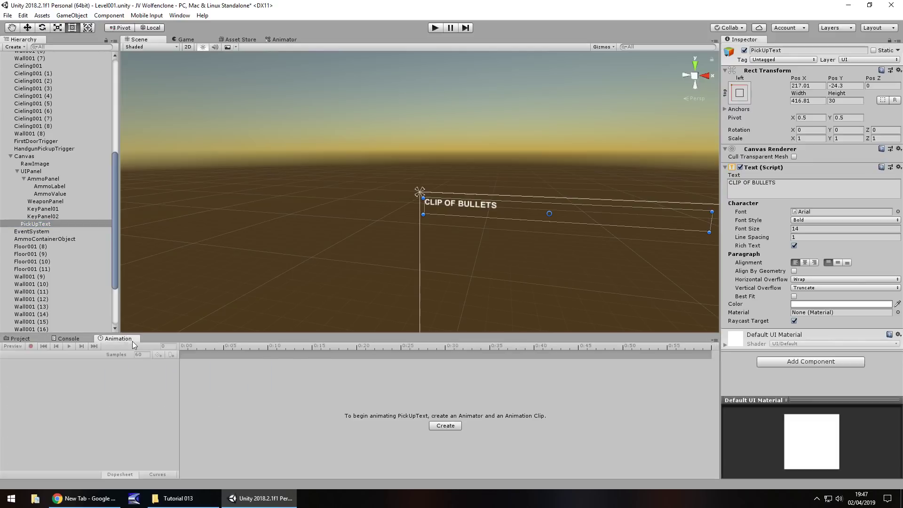
click(445, 425)
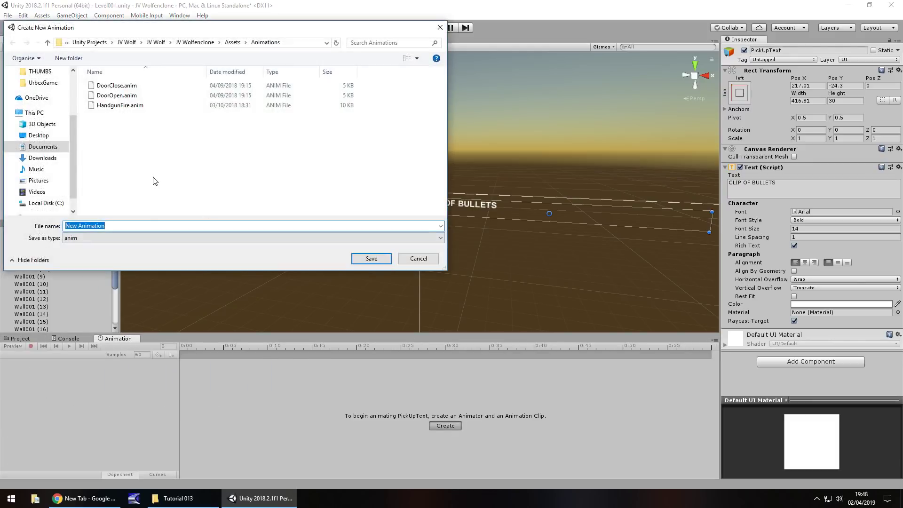
text(PickUpAnim)
key(Return)
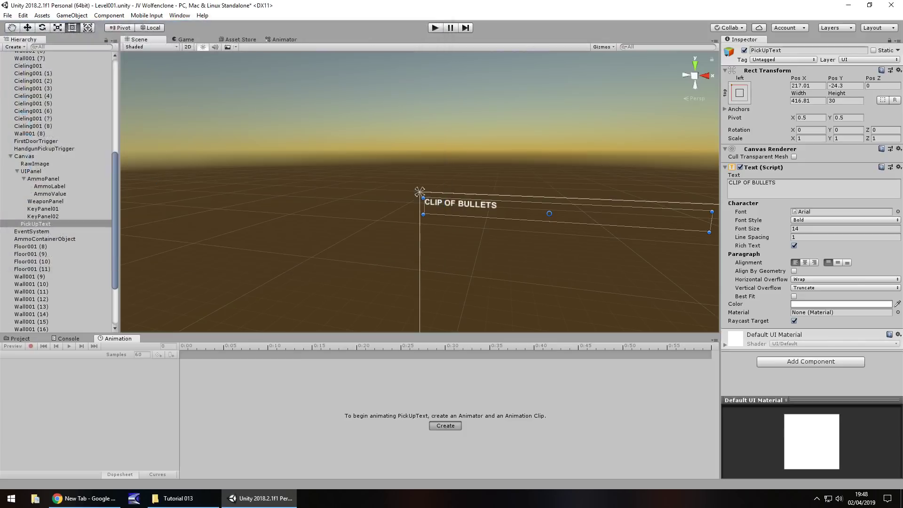
Start recording and key the text colour's alpha at full 255 on frame 0.
click(31, 346)
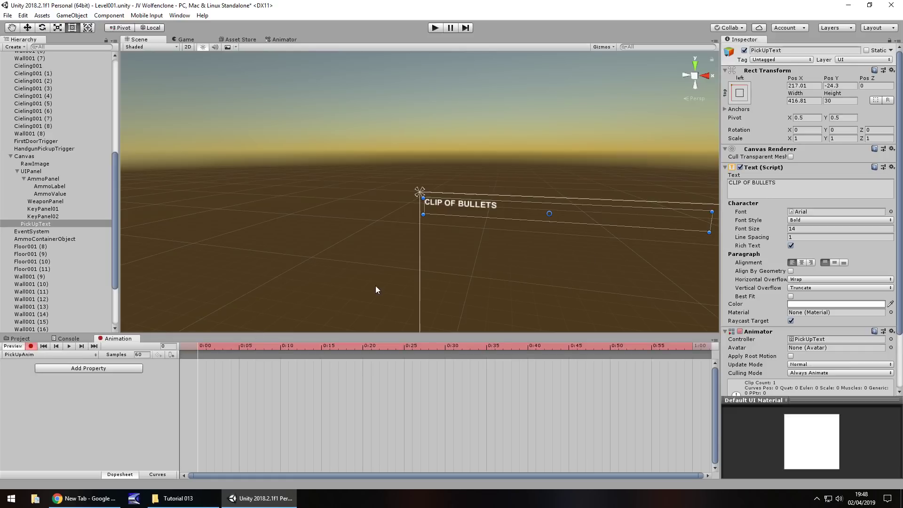
click(815, 305)
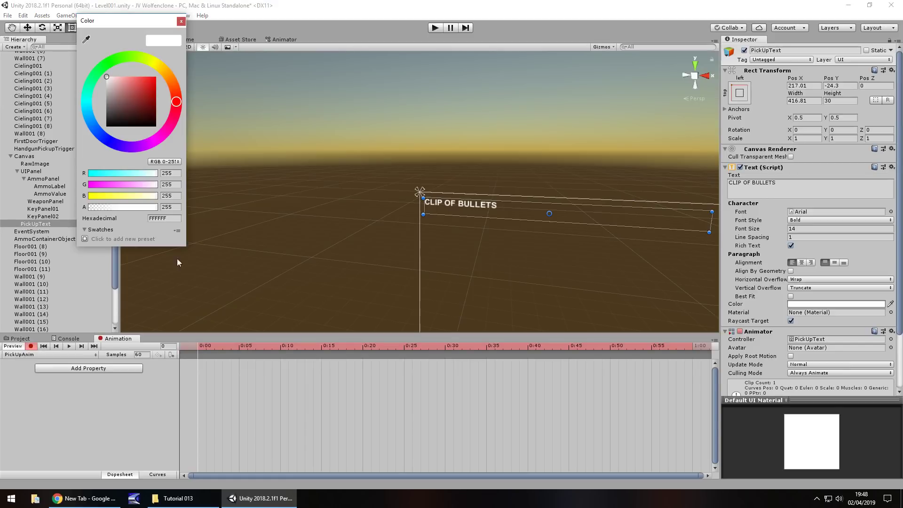
click(170, 207)
key(Return)
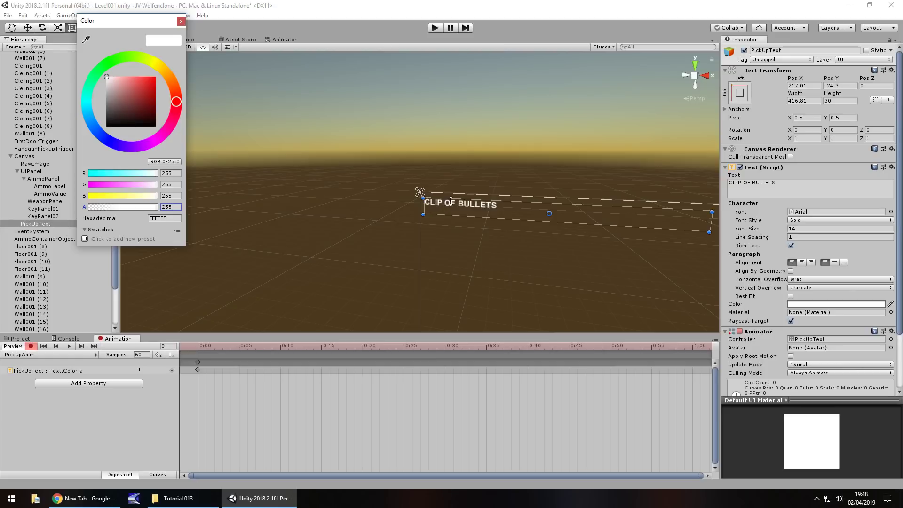
click(181, 21)
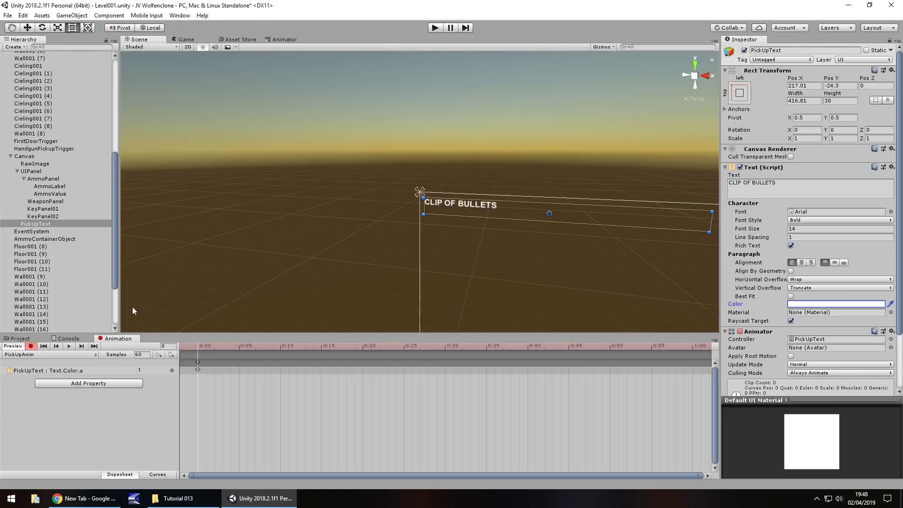
Key the text alpha at 255 again on frame 120.
click(169, 346)
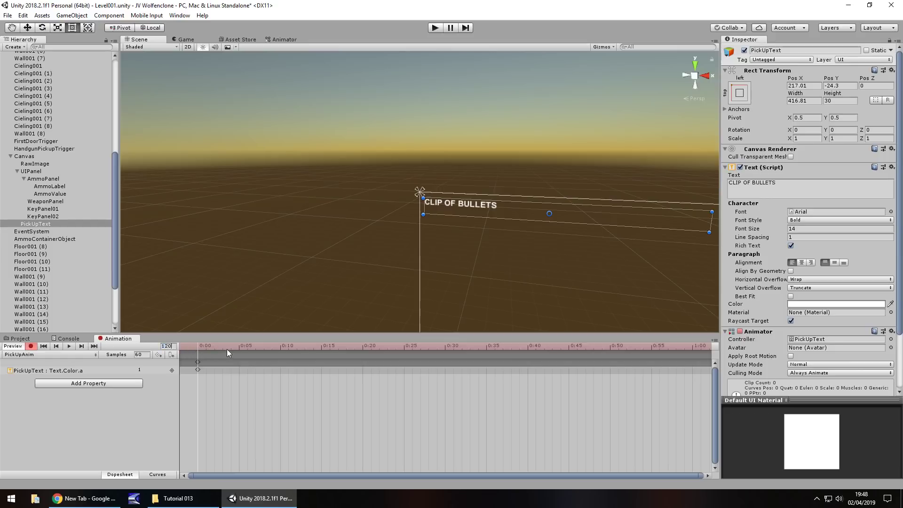
key(Return)
click(837, 305)
click(125, 207)
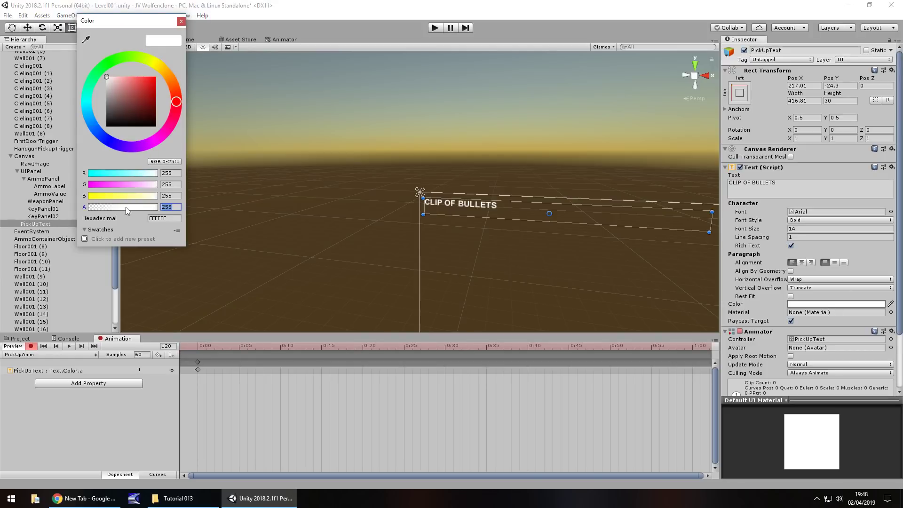
text(255)
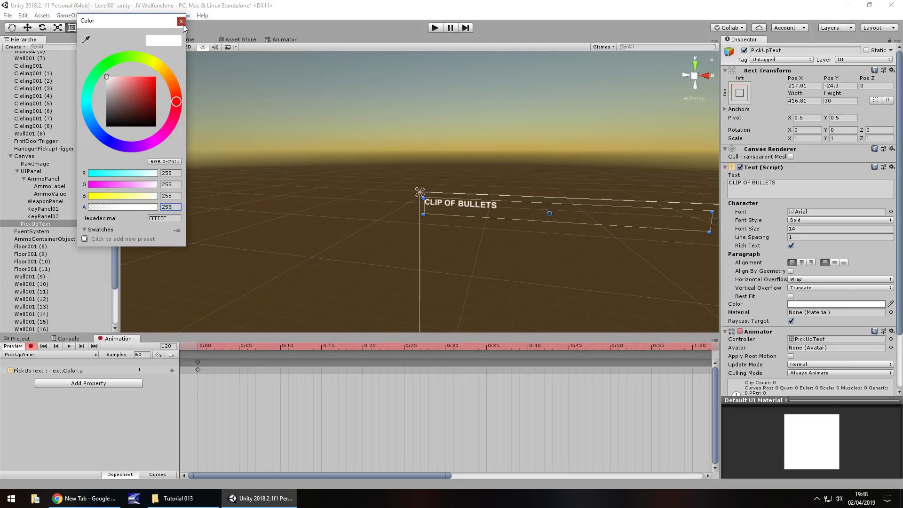
click(181, 21)
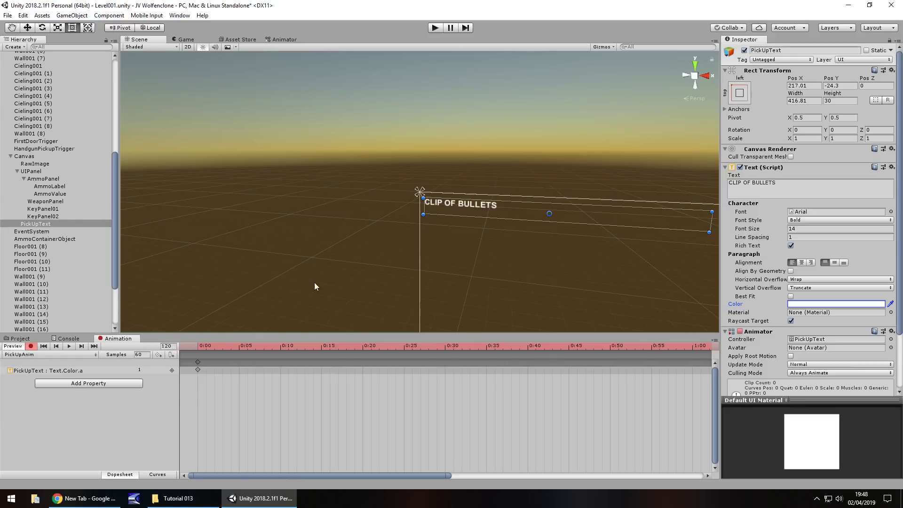
Fade the text alpha down to 0 at frame 180.
click(166, 345)
text(18)
click(806, 304)
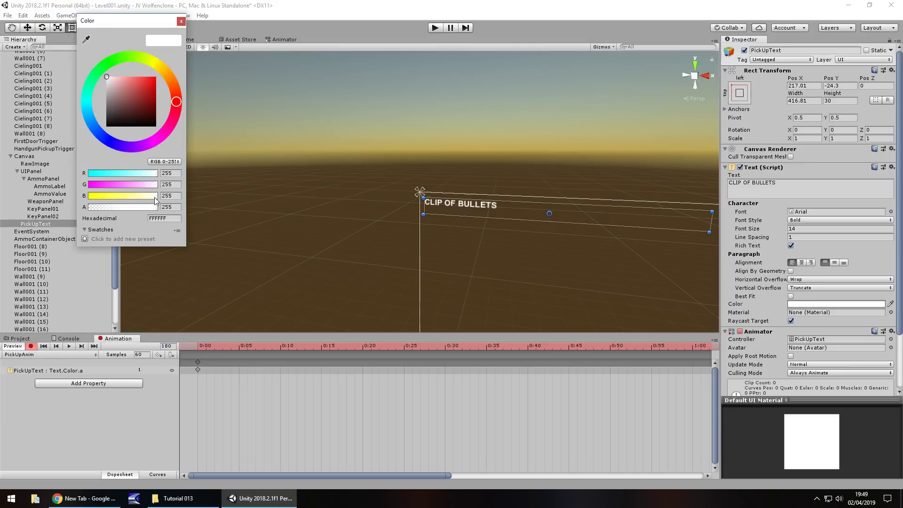
drag(154, 206, 80, 206)
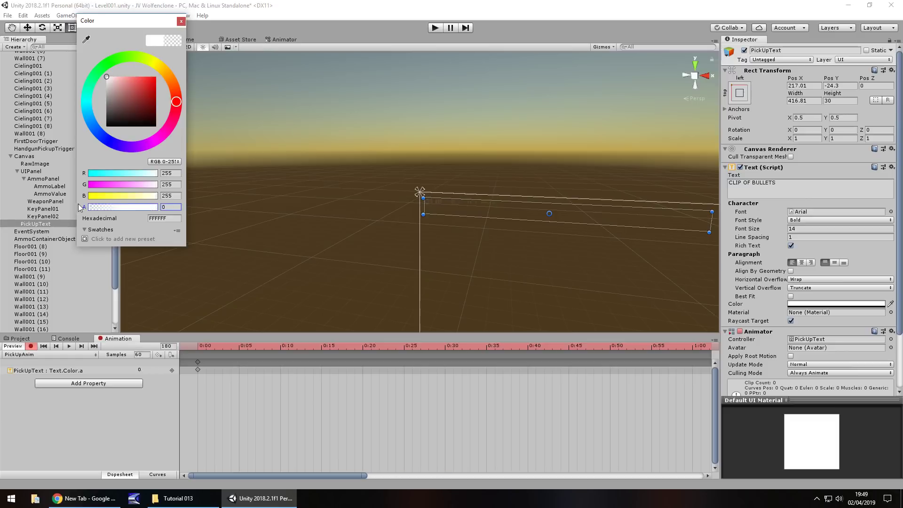
click(181, 22)
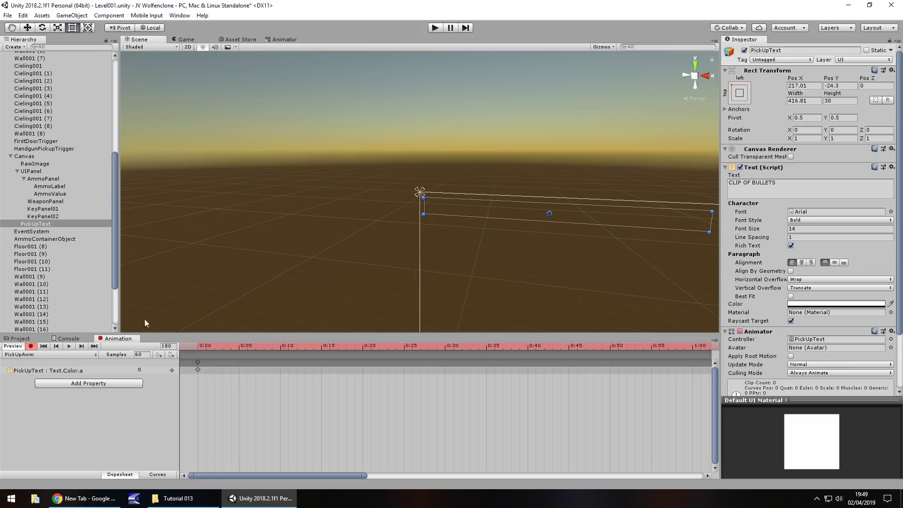
Stop recording, untick Loop Time on PickUpAnim, and play-test the fading text.
click(31, 347)
click(19, 338)
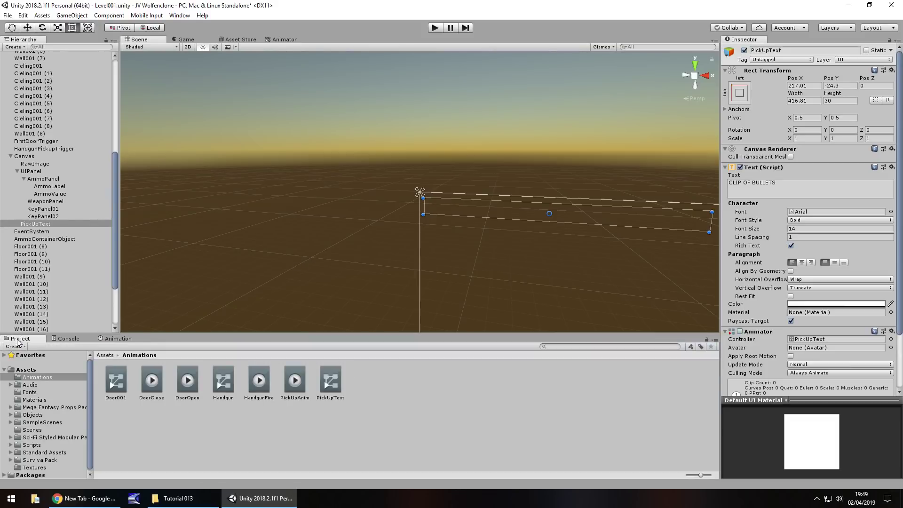
click(294, 381)
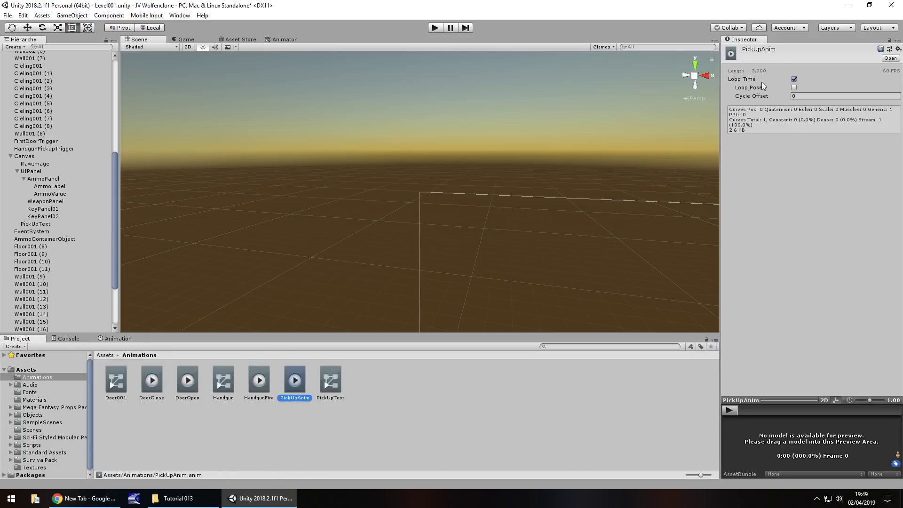
click(794, 80)
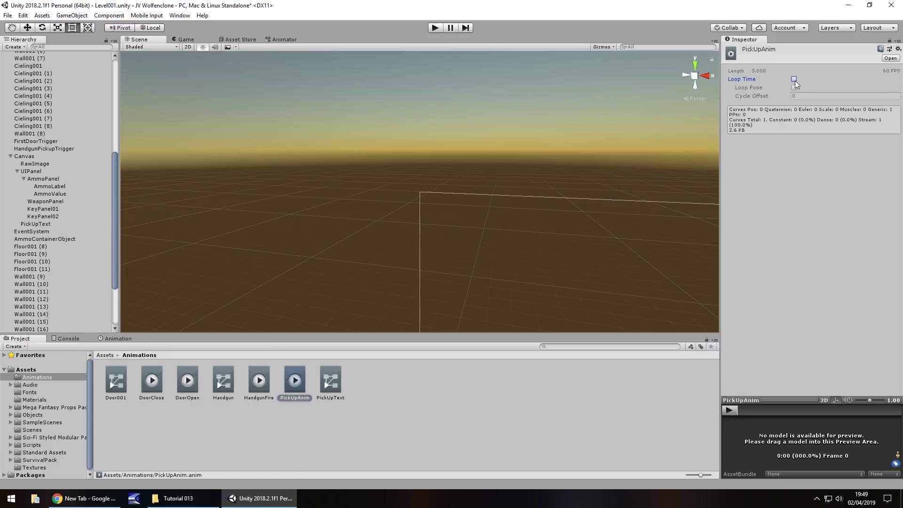
click(433, 29)
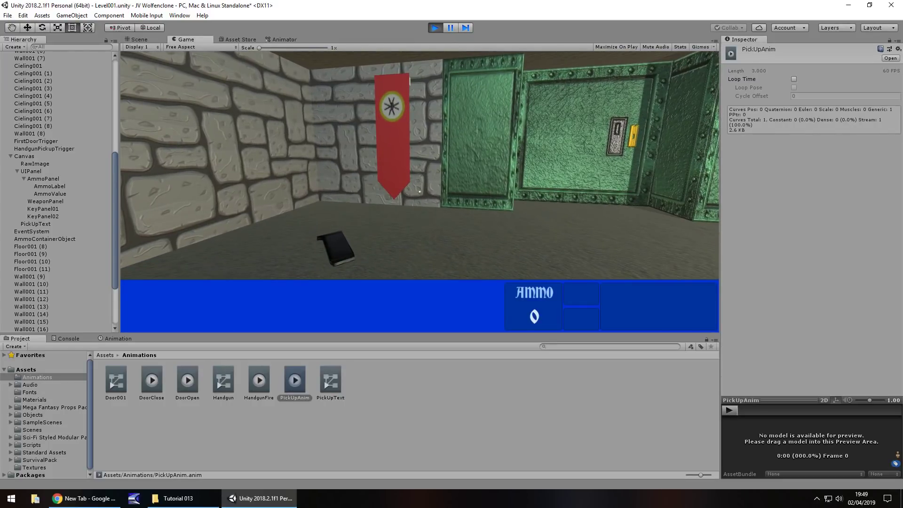
key(ctrl+p)
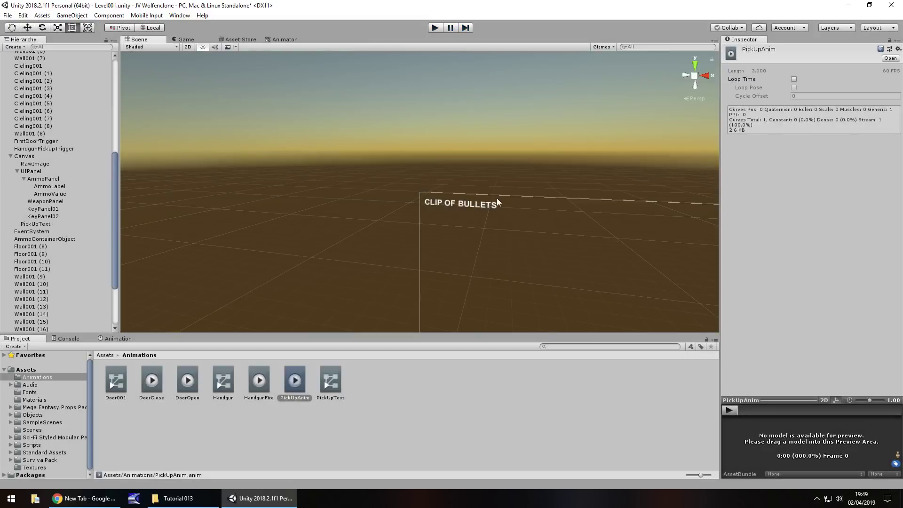
Set PickUpText's font size to 24 and deactivate the object.
click(484, 208)
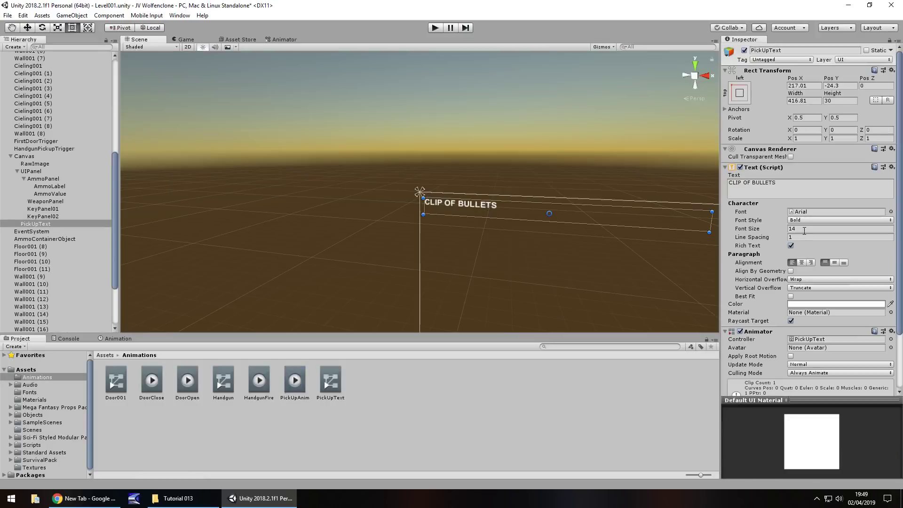
click(804, 231)
text(24)
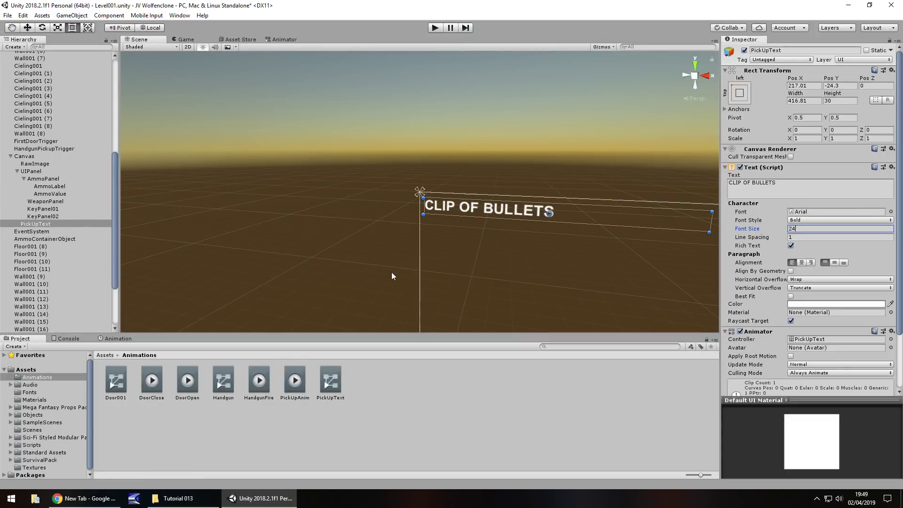
click(24, 224)
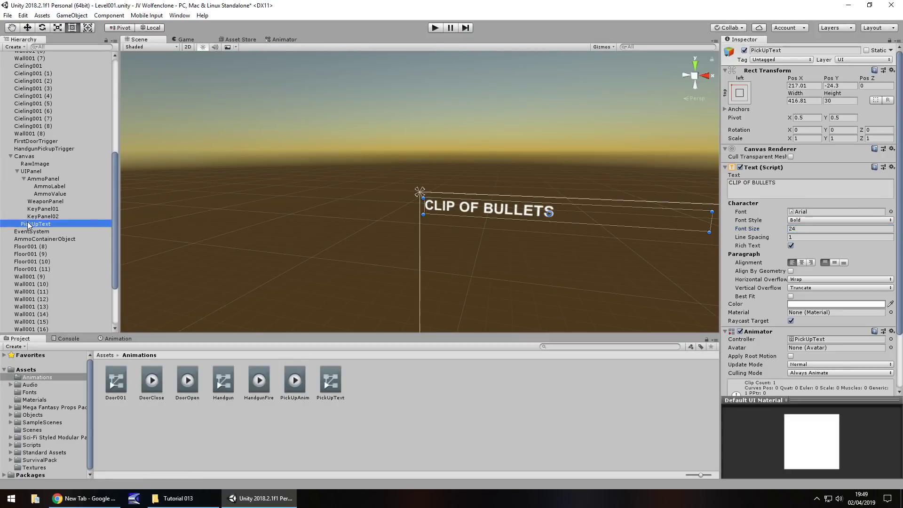
click(744, 51)
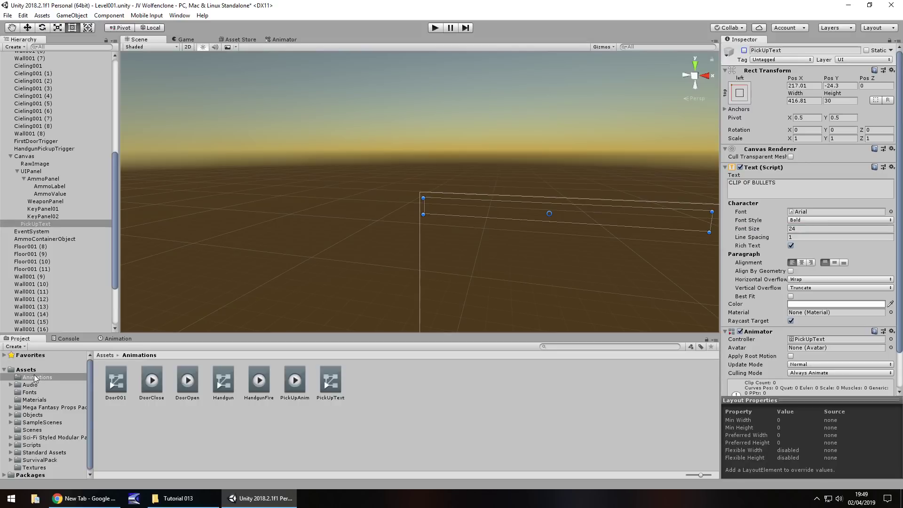
click(434, 27)
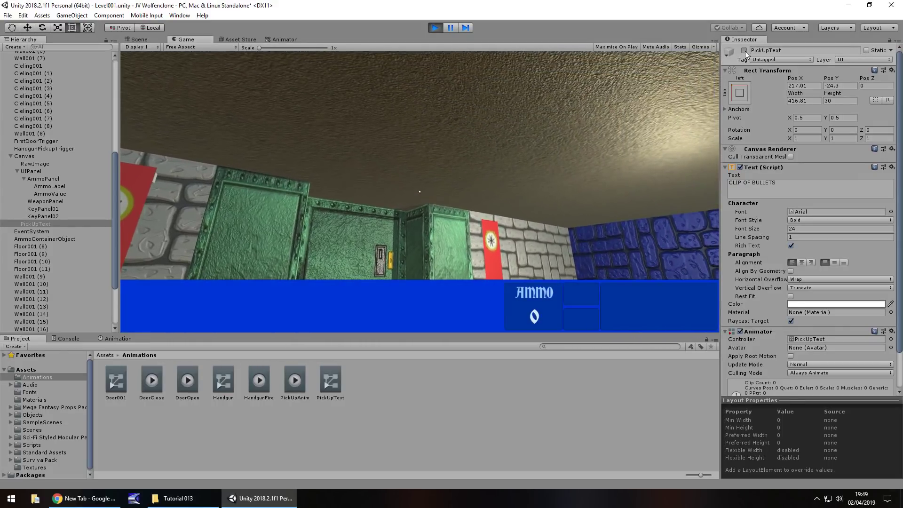
click(744, 50)
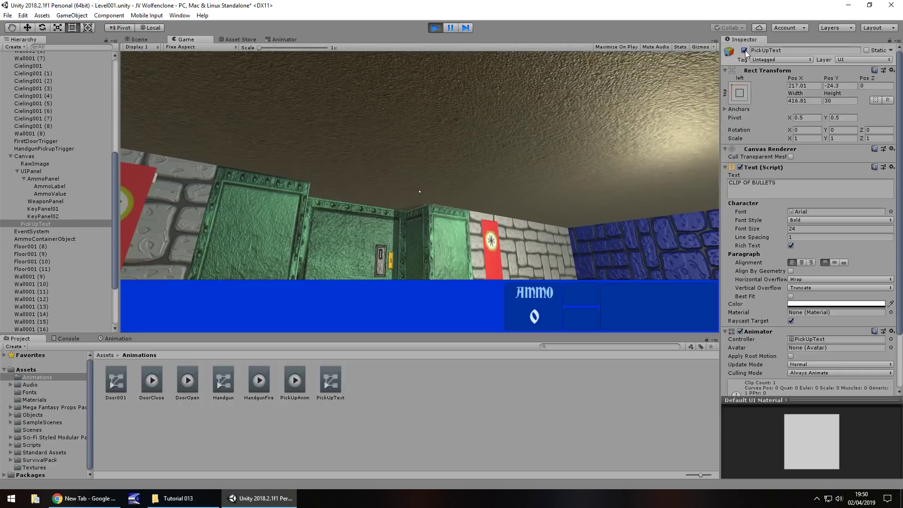
click(743, 50)
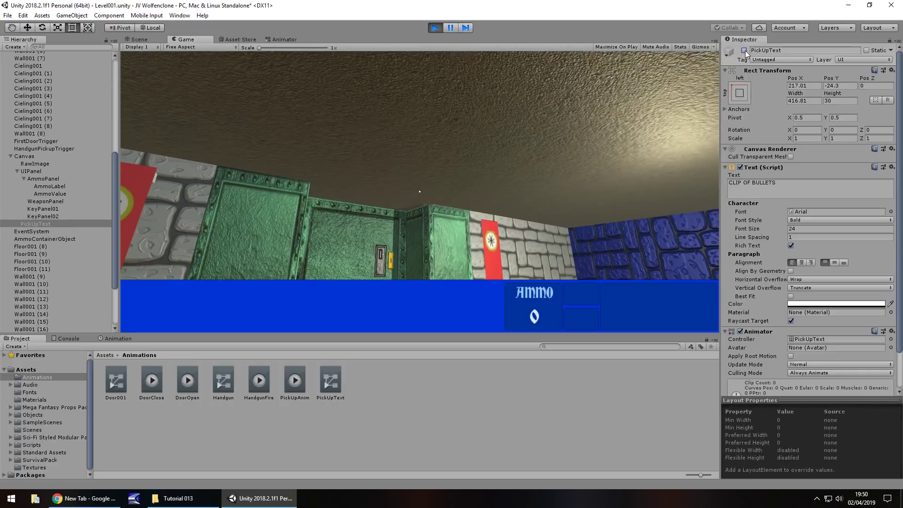
click(743, 51)
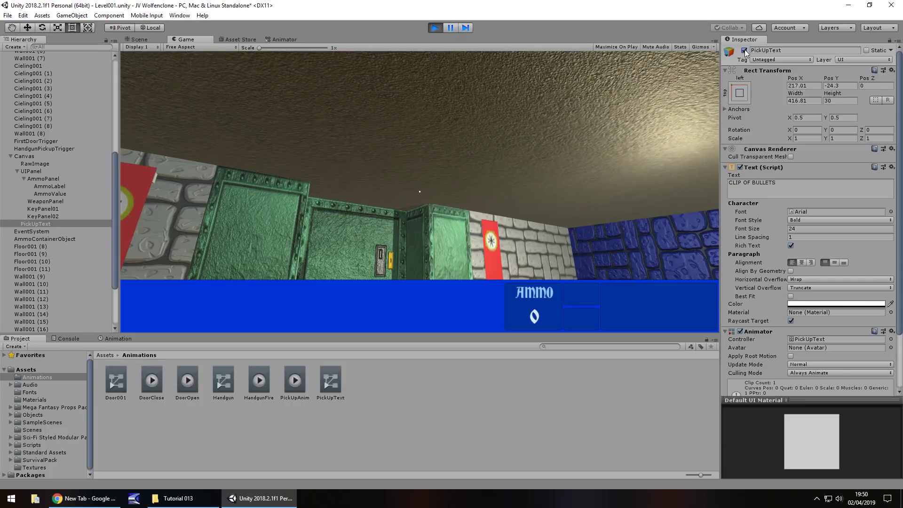
click(744, 50)
key(ctrl+p)
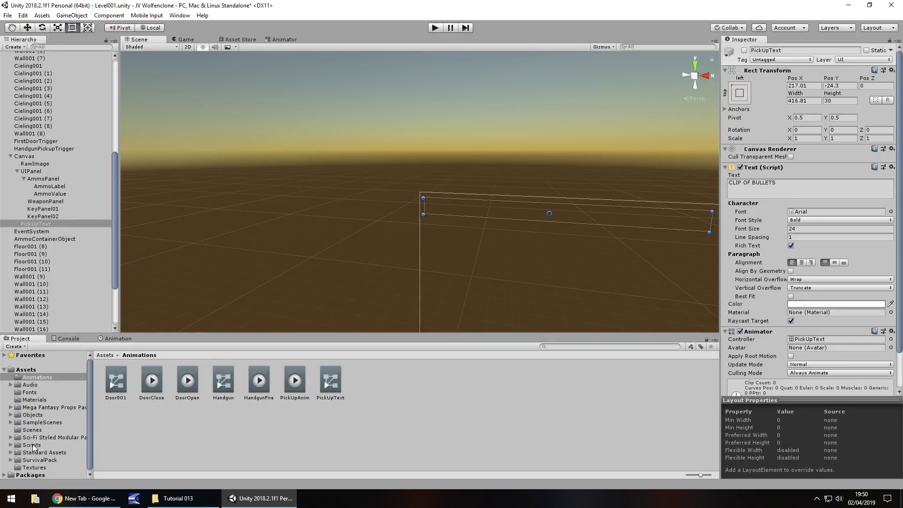
Open the HandgunAmmoPick script used by HandgunAmmo (1) in Visual Studio.
click(32, 445)
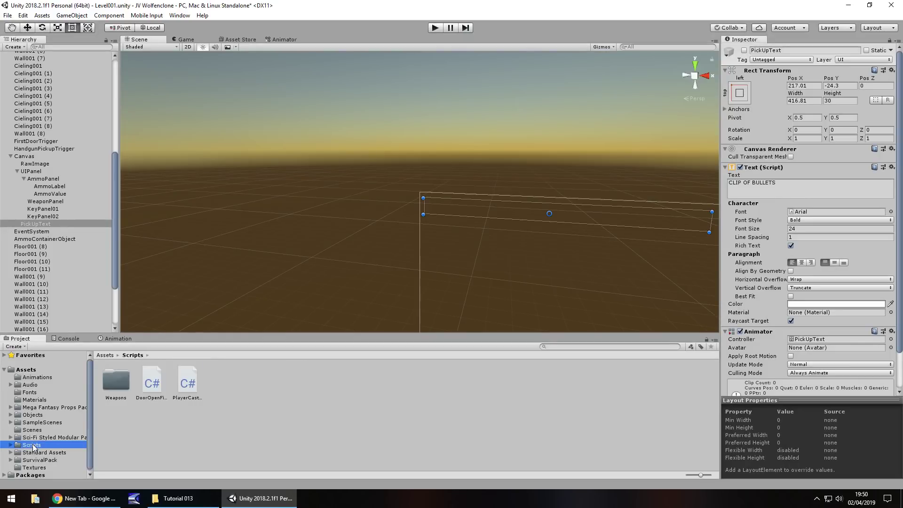
double_click(117, 382)
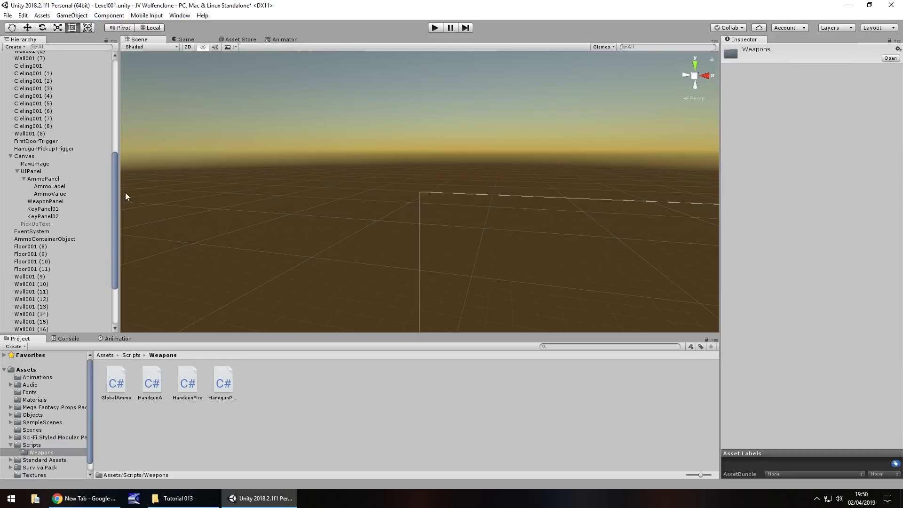
scroll(113, 196, down, 4)
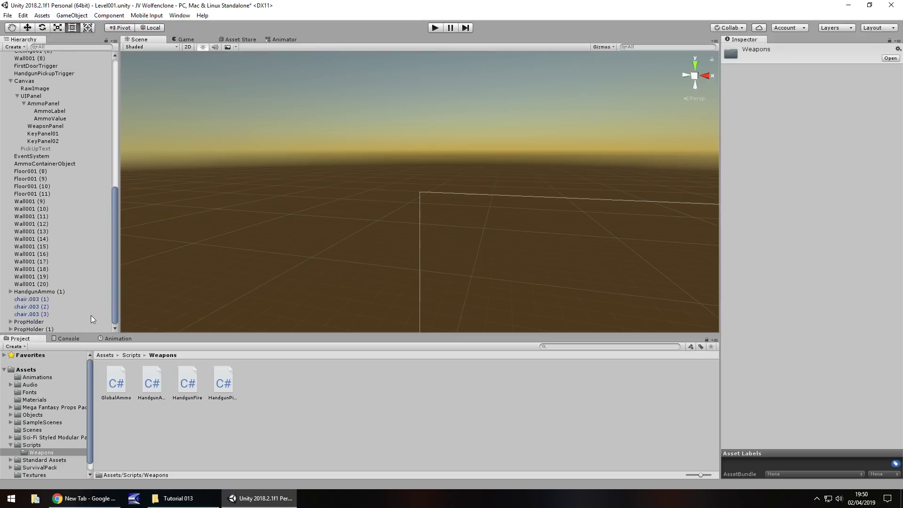
double_click(43, 292)
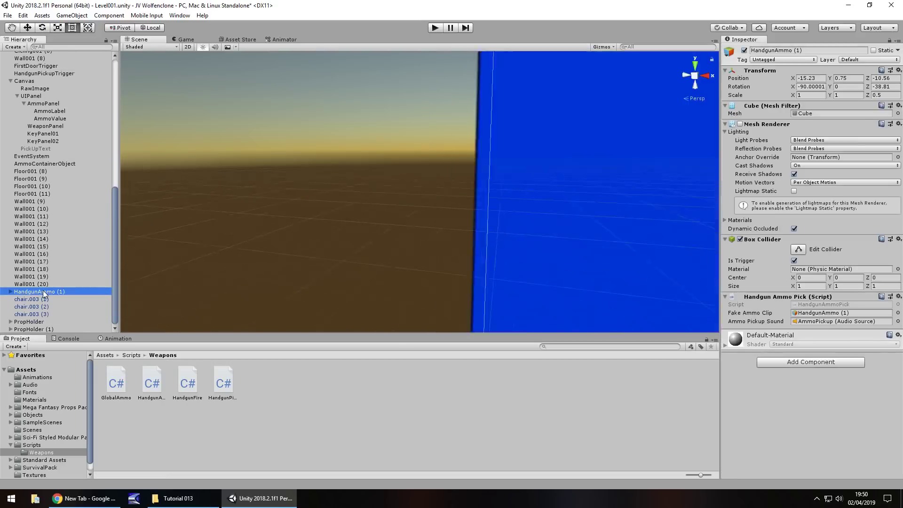
click(833, 305)
double_click(157, 383)
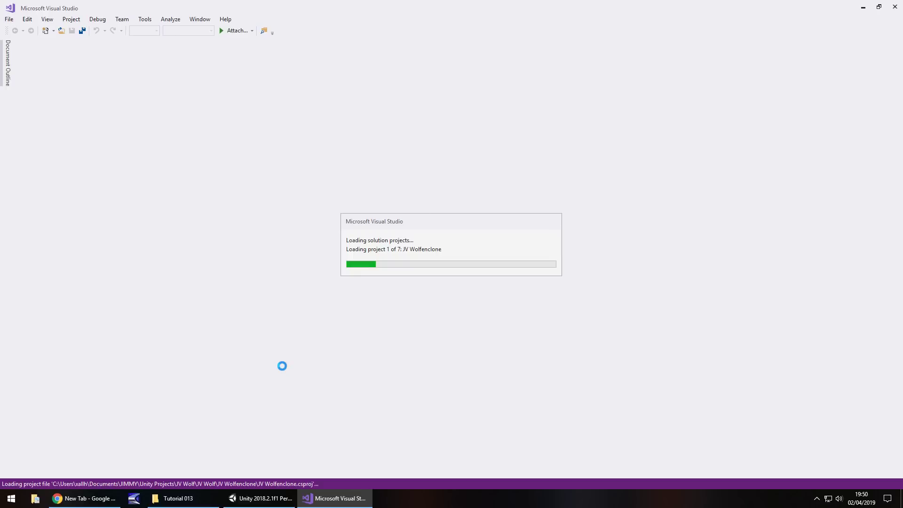
Add 'using UnityEngine.UI;' and a public GameObject pickUpDisplay field to the script.
key(alt+Tab)
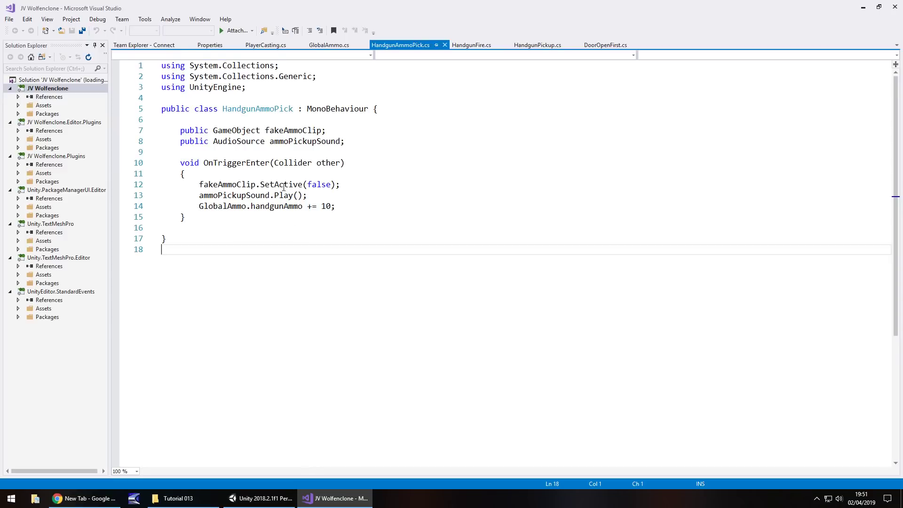
click(281, 184)
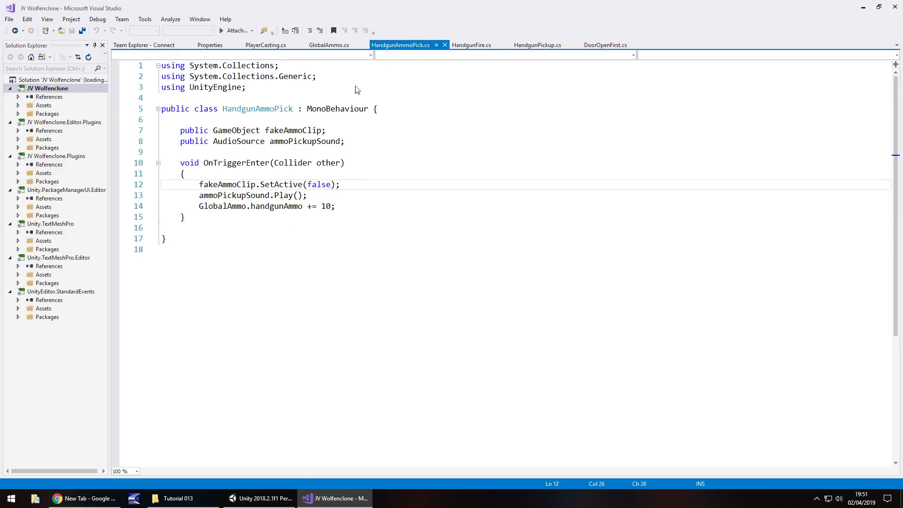
click(256, 89)
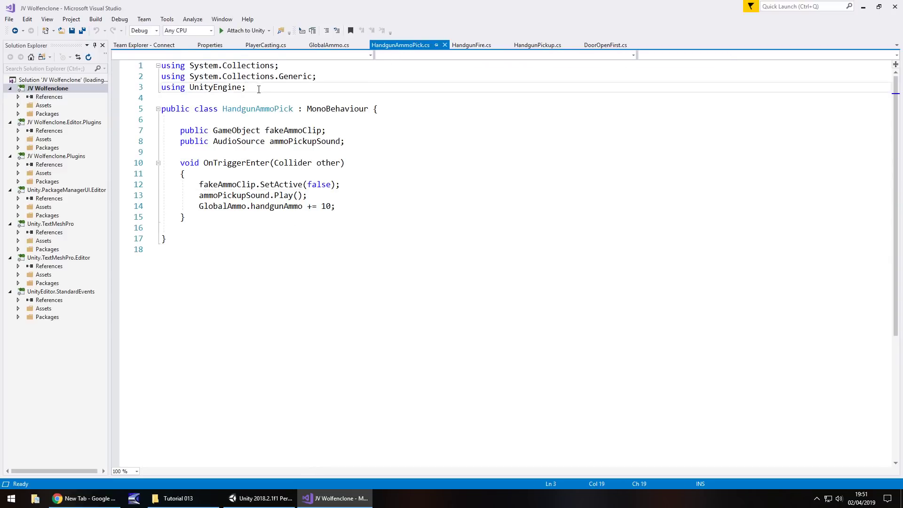
key(Return)
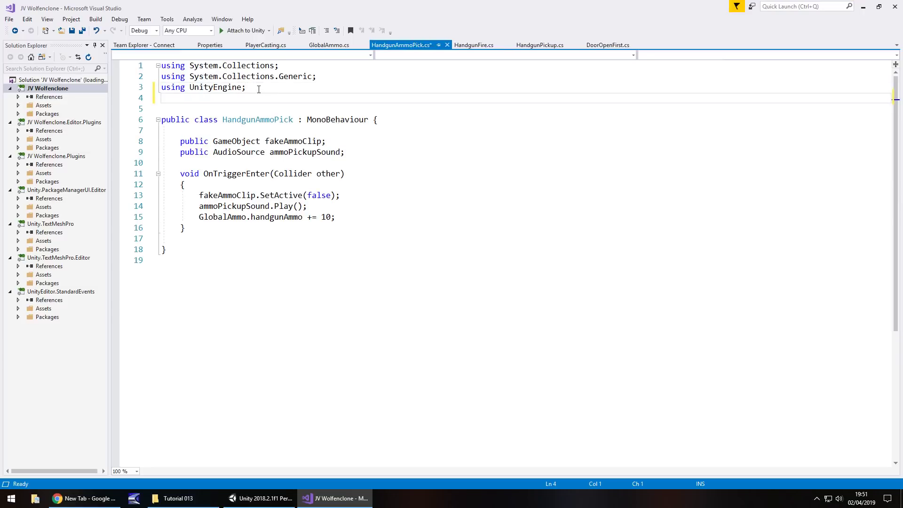
text(using Unity)
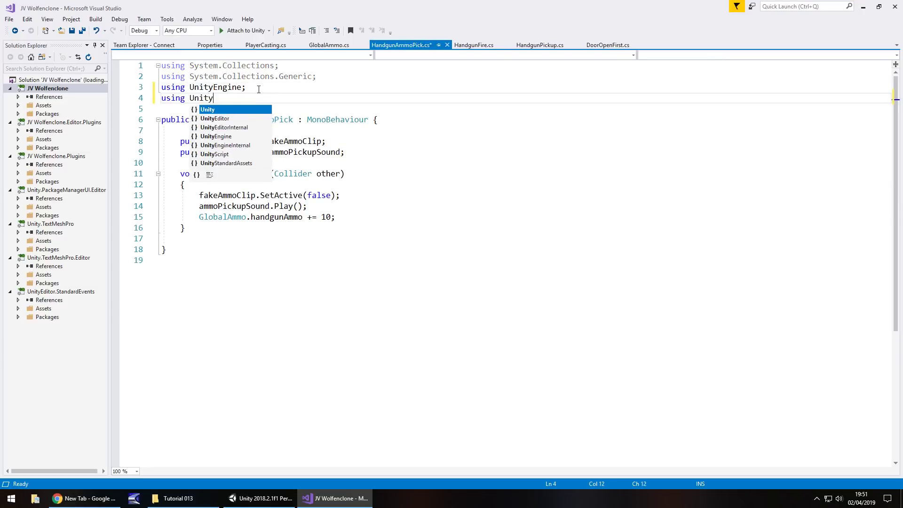
text(Engine.U)
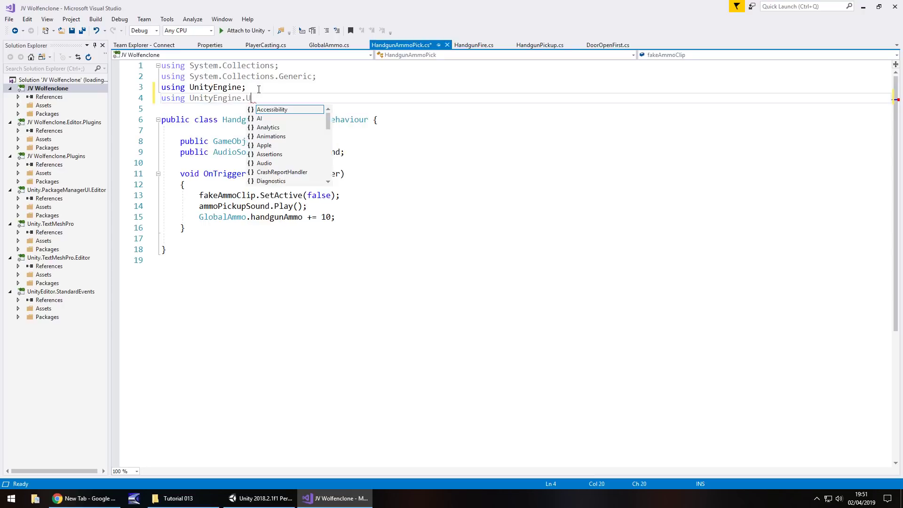
text(I;)
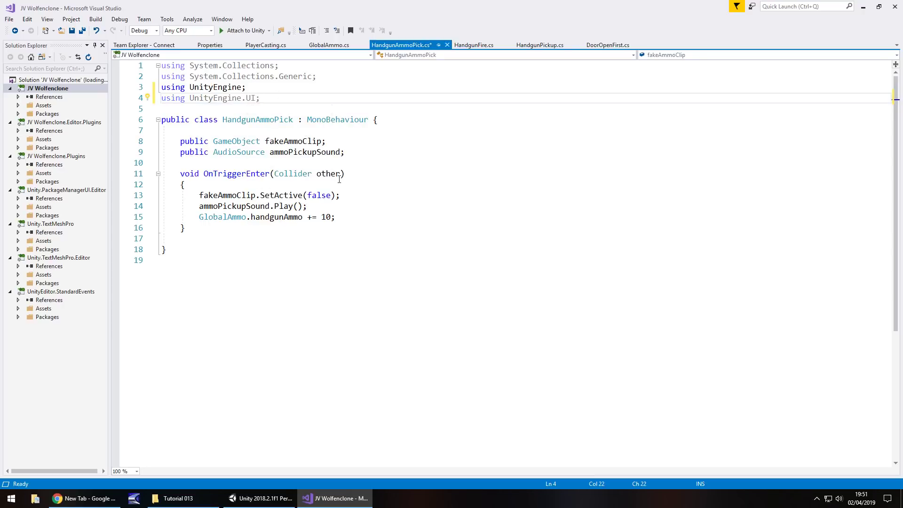
click(354, 153)
key(Return)
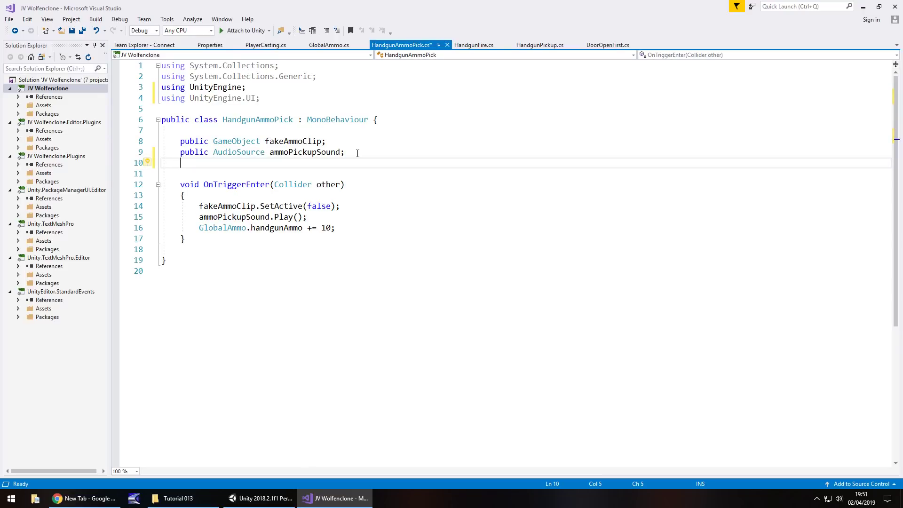
text(public Game)
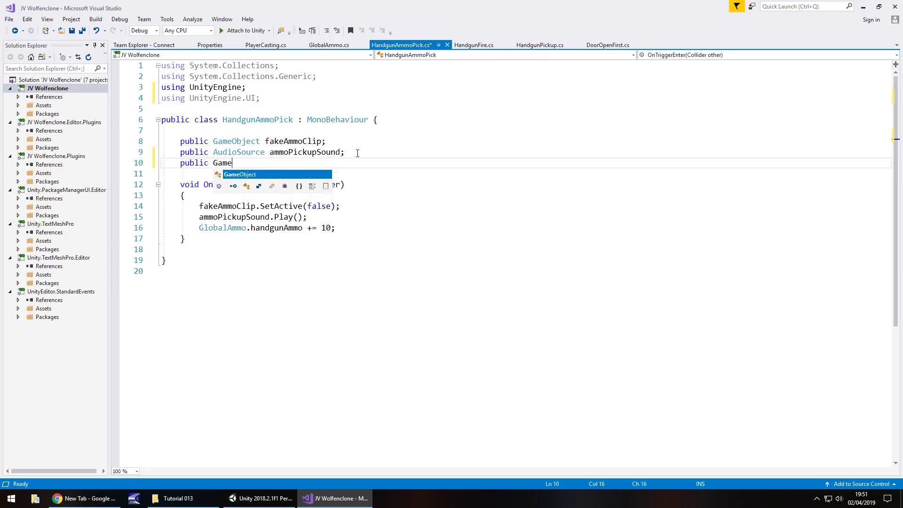
key(Tab)
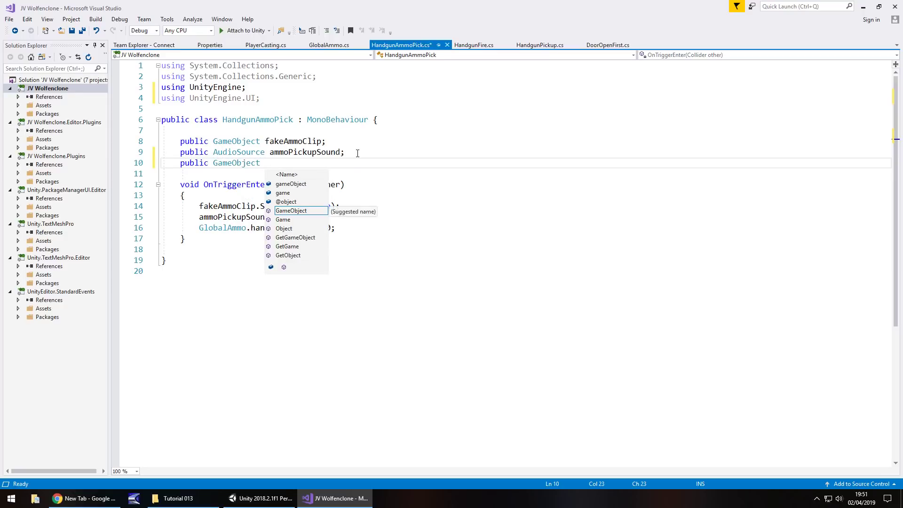
text(pickUp)
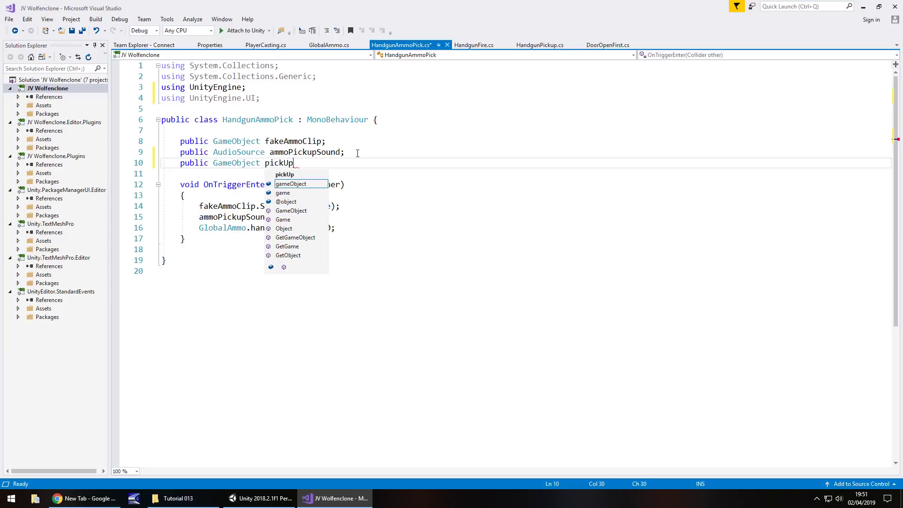
text(Display;)
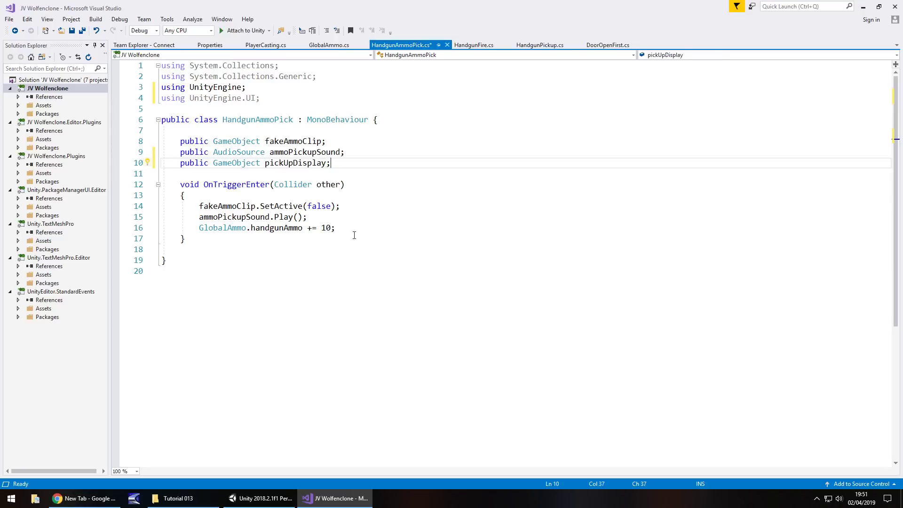
In OnTriggerEnter, set pickUpDisplay's Text component to "CLIP OF BULLETS".
click(349, 228)
key(Return)
text(pickk)
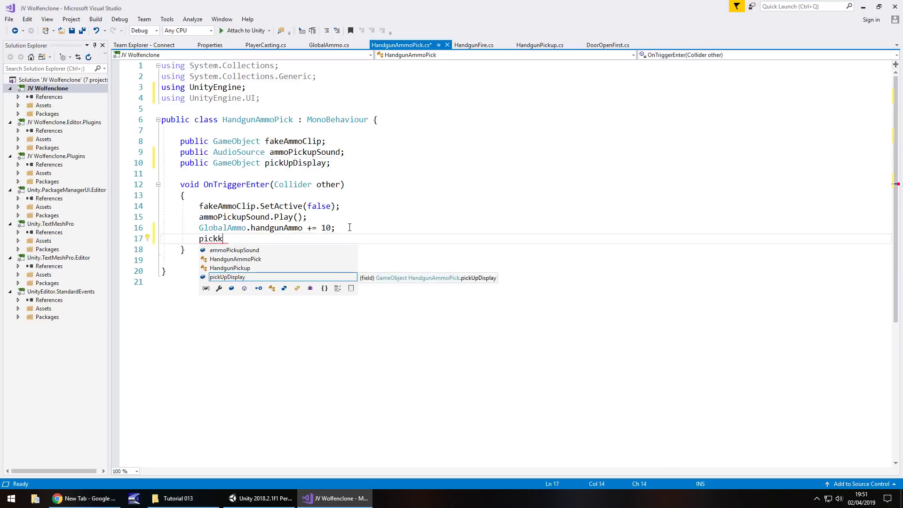
key(Tab)
text(.GetComponent)
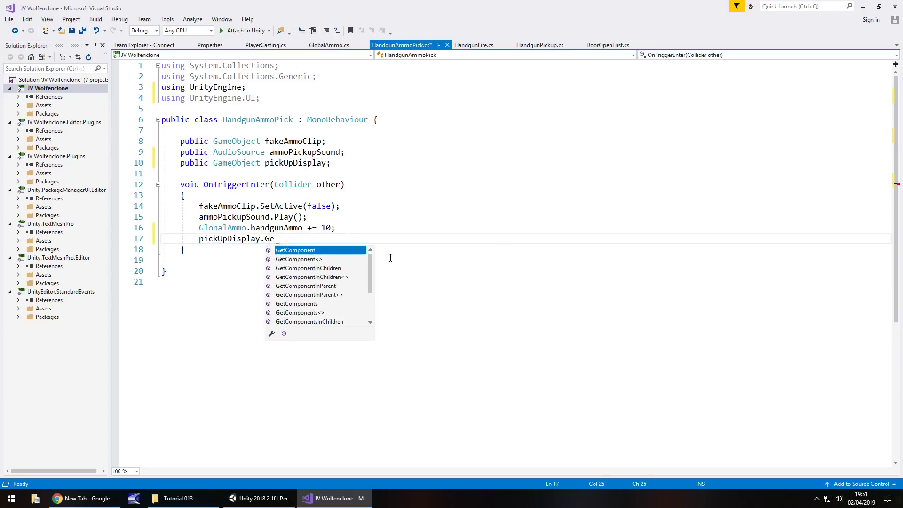
key(Tab)
text(<Text>())
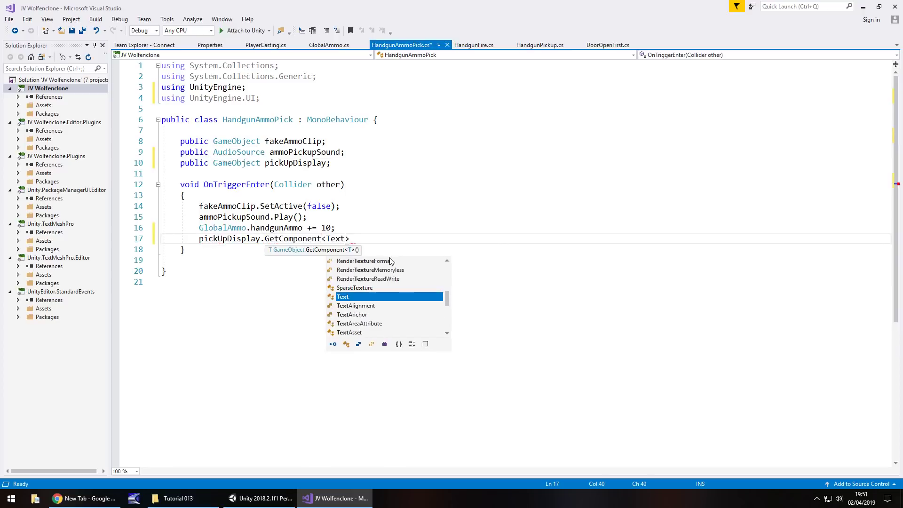
text(.t)
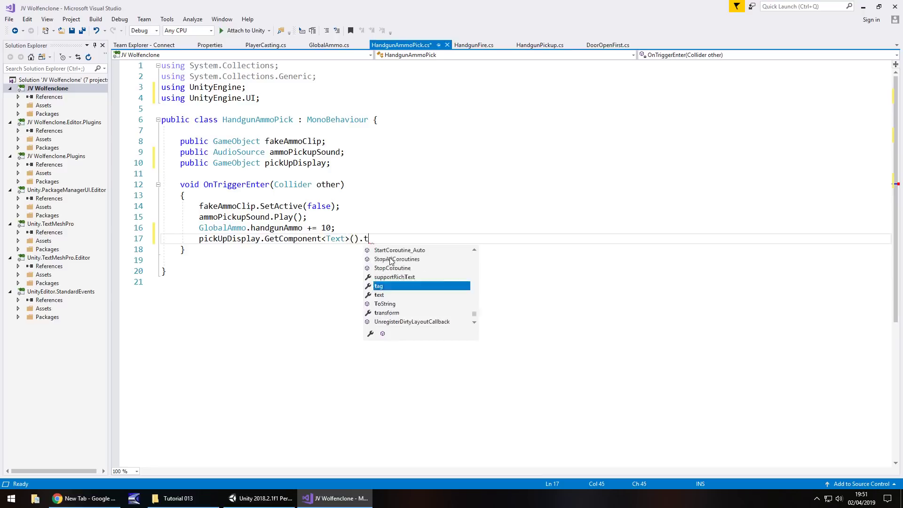
text(ext = )
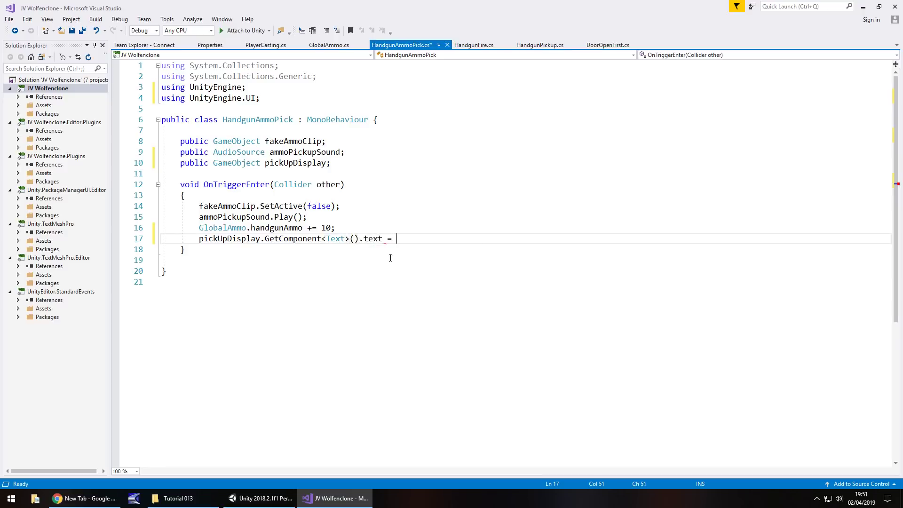
text("CLIP OF BULLETS";)
Add a pickUpDisplay.SetActive(true); line after the text assignment in HandgunAmmoPick.cs.
key(Return)
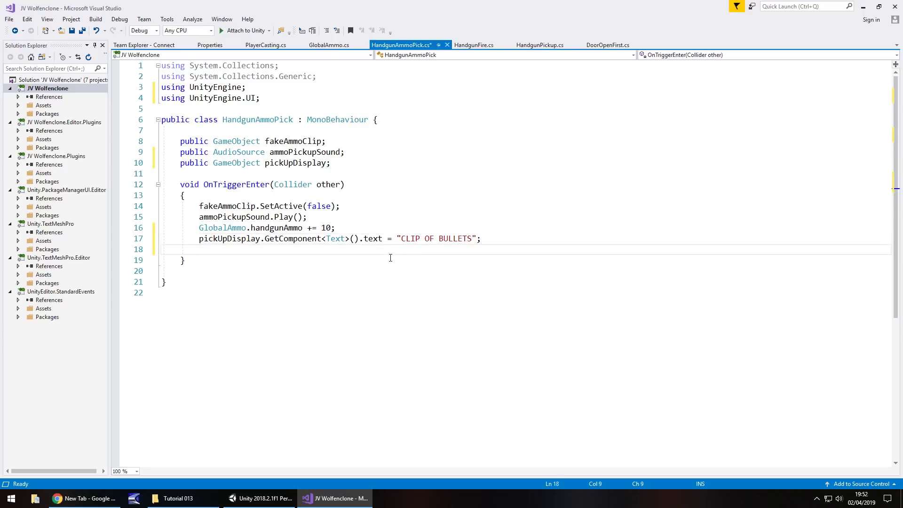
text(PICK)
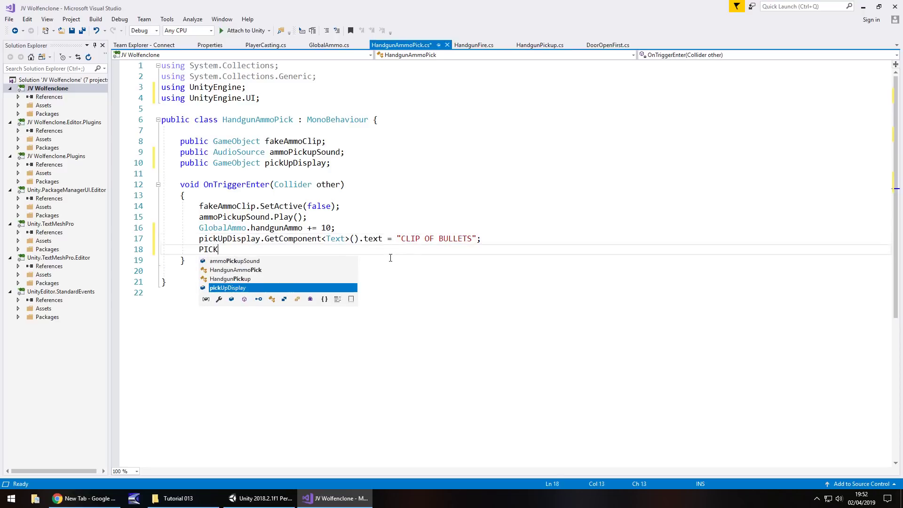
key(BackSpace)
key(BackSpace)
key(BackSpace)
key(BackSpace)
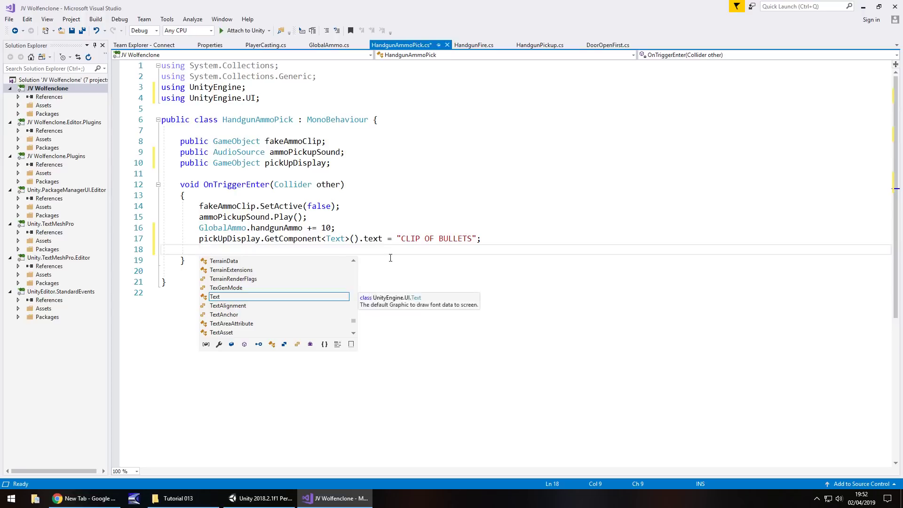
text(pick)
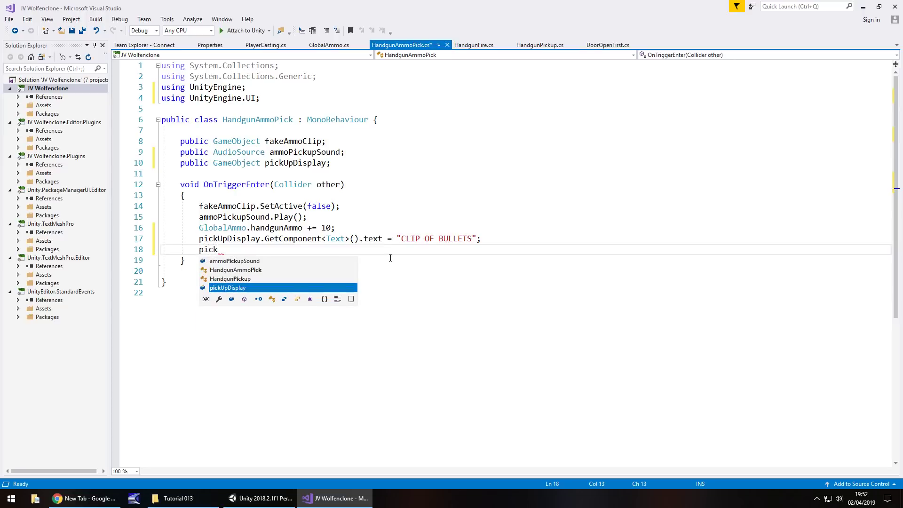
text(UpDispla)
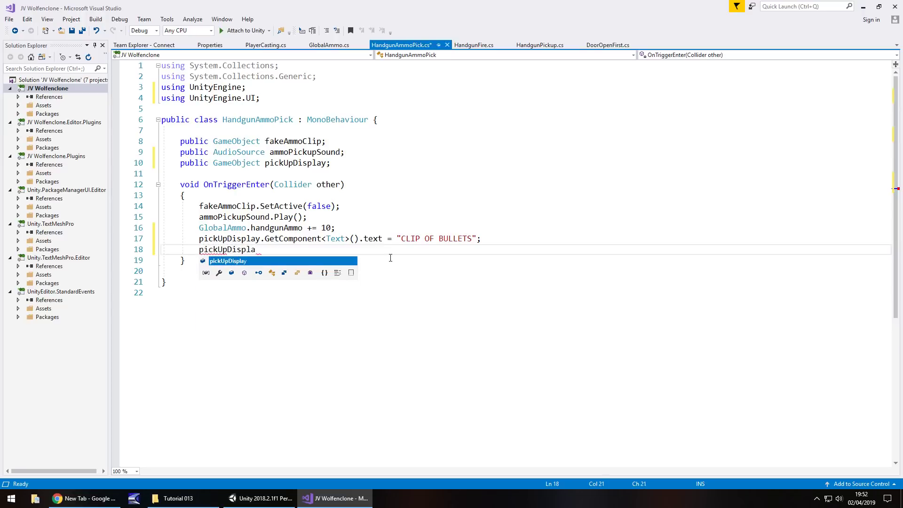
text(y.Set)
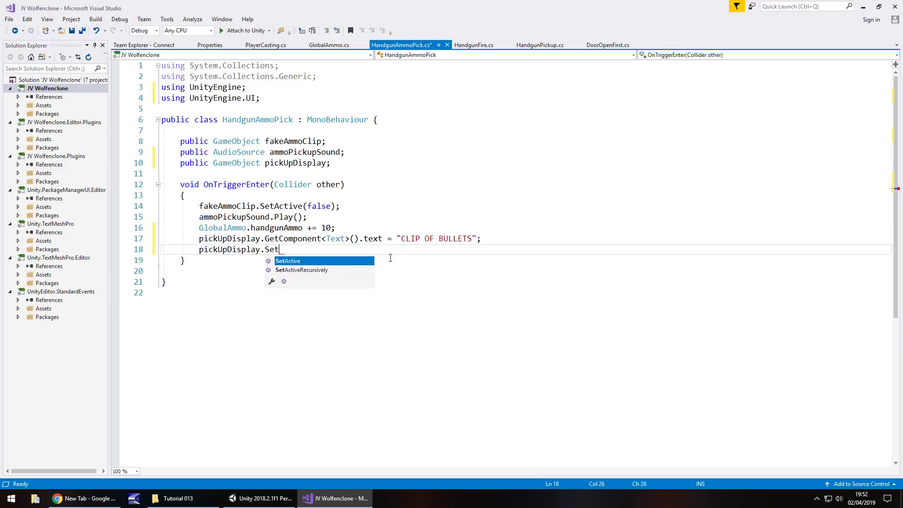
key(Tab)
text((true))
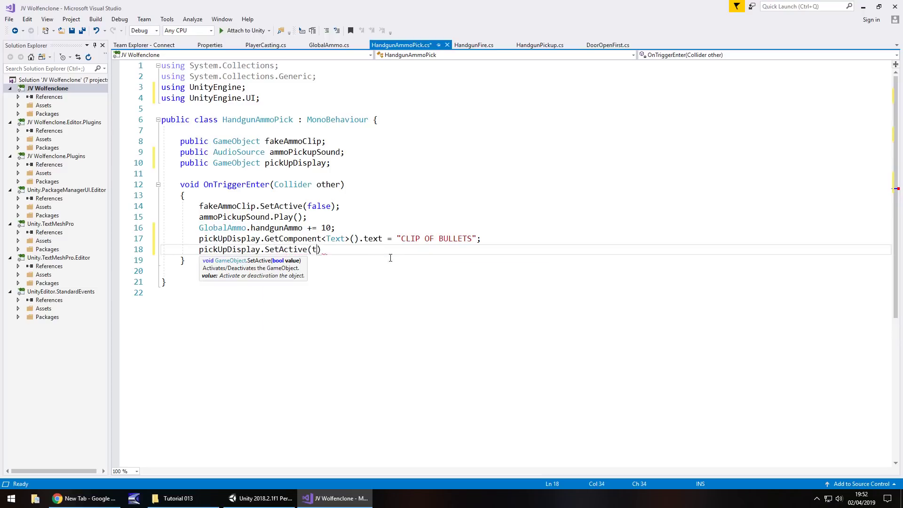
text(;)
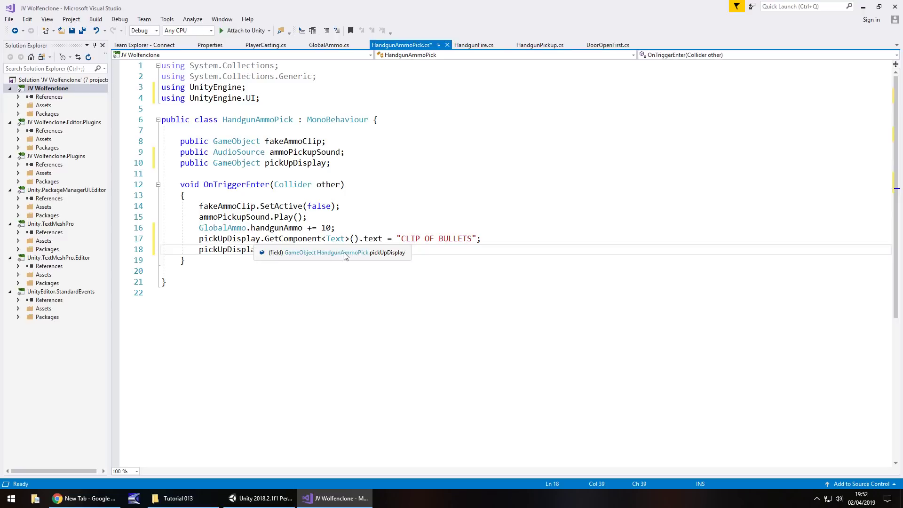
Copy the SetActive line onto blank line 17, change it to false, and save.
click(347, 227)
key(Return)
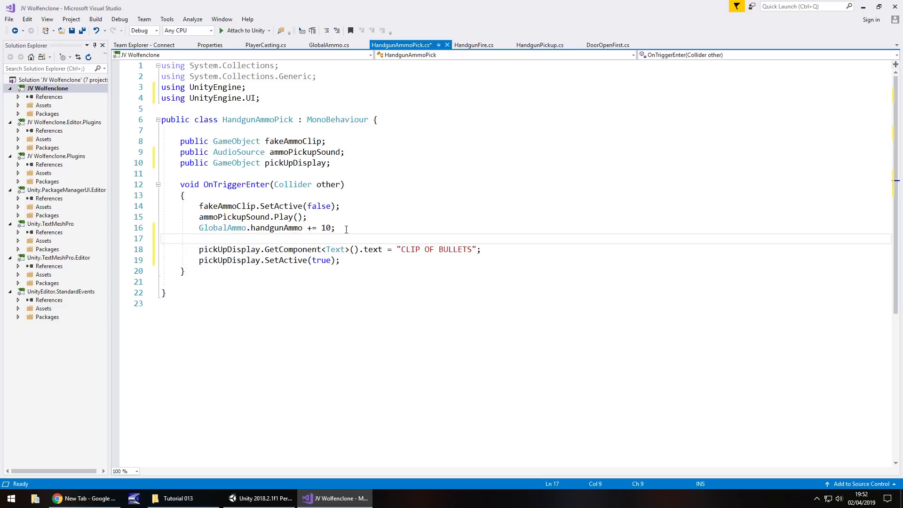
drag(343, 260, 199, 260)
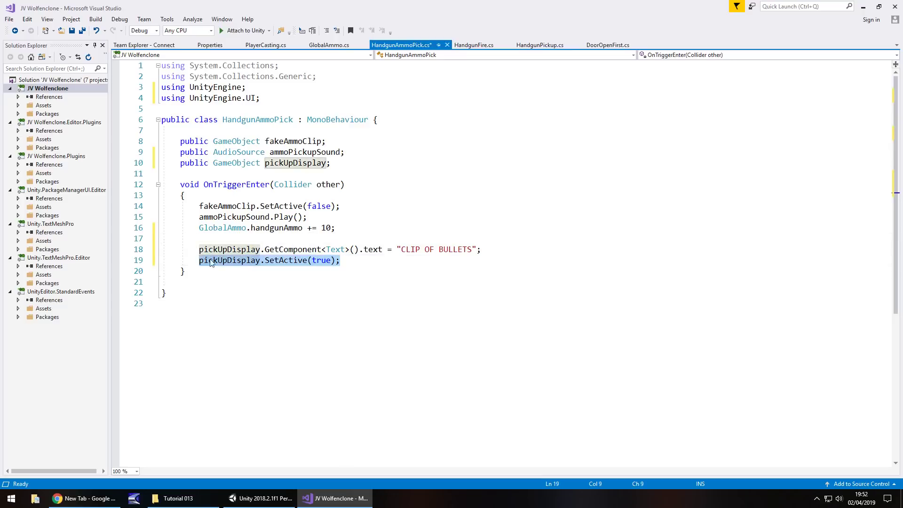
key(ctrl+c)
click(238, 241)
key(ctrl+v)
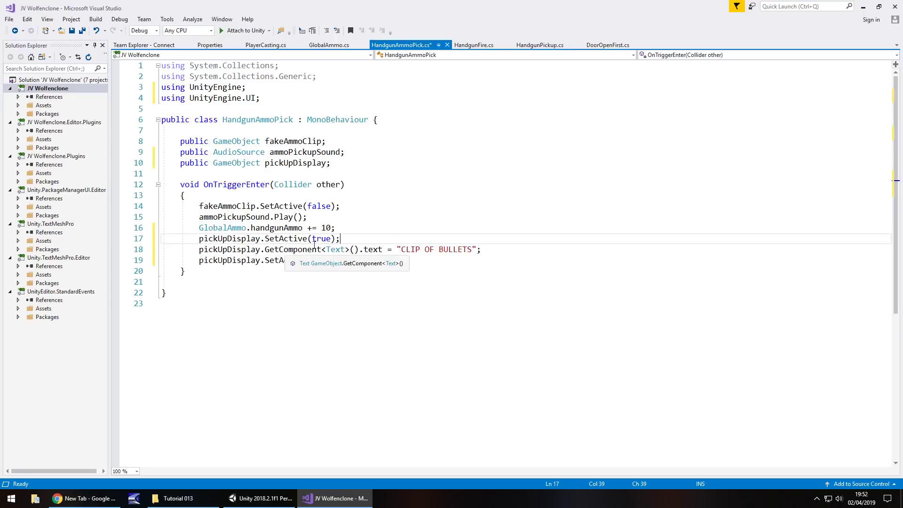
double_click(322, 238)
text(false)
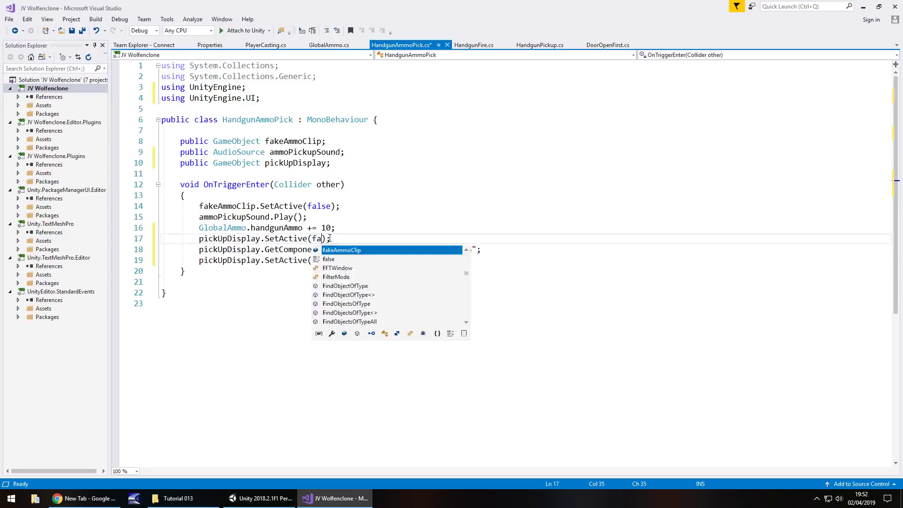
key(Escape)
key(Up)
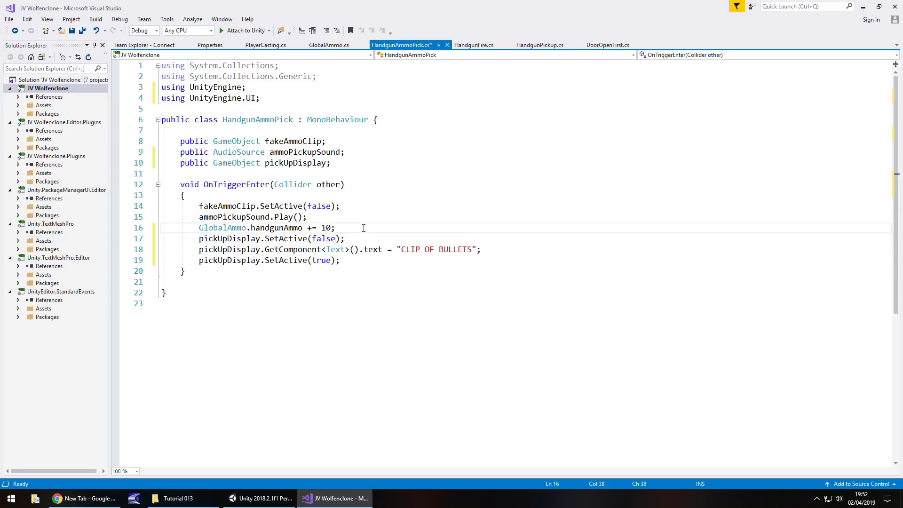
key(ctrl+s)
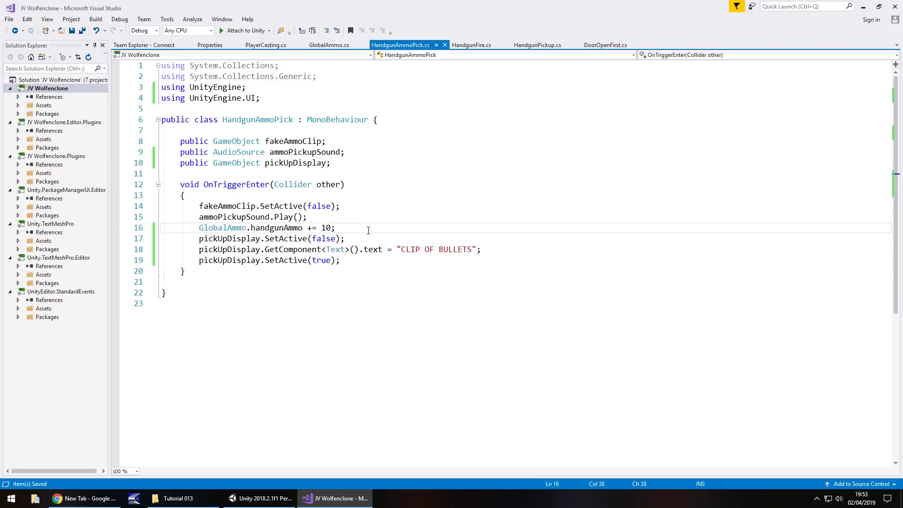
Copy the three pick-up display lines into HandgunPickup.cs after line 16.
drag(340, 260, 145, 237)
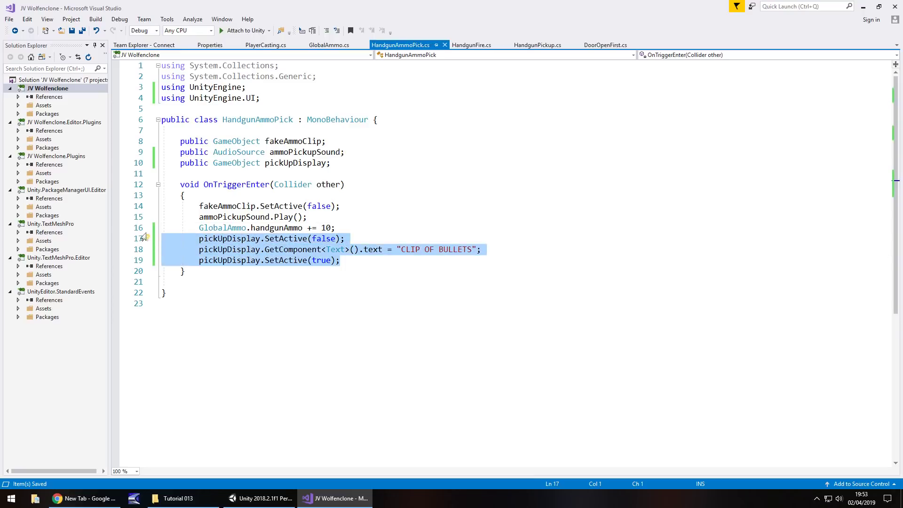
click(535, 46)
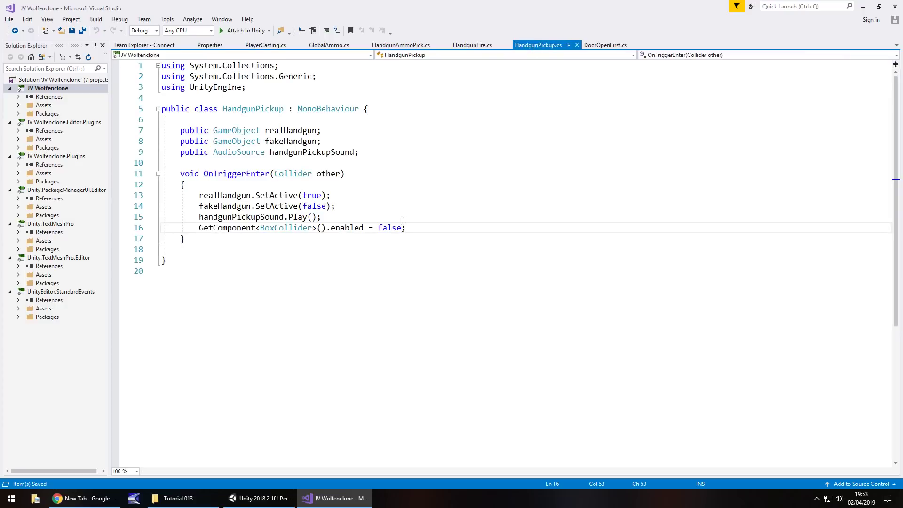
key(Return)
key(ctrl+v)
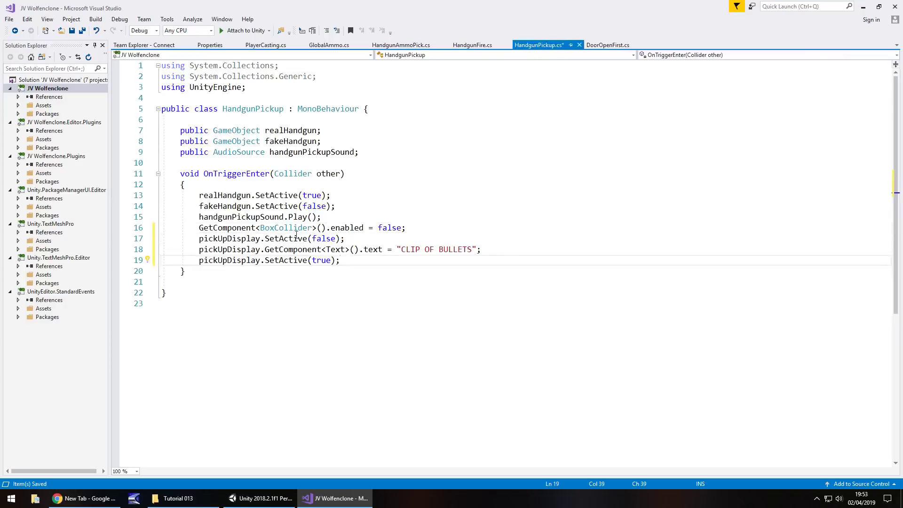
Add 'using UnityEngine.UI;' and a 'public GameObject pickUpDisplay;' field to HandgunPickup.cs.
click(252, 88)
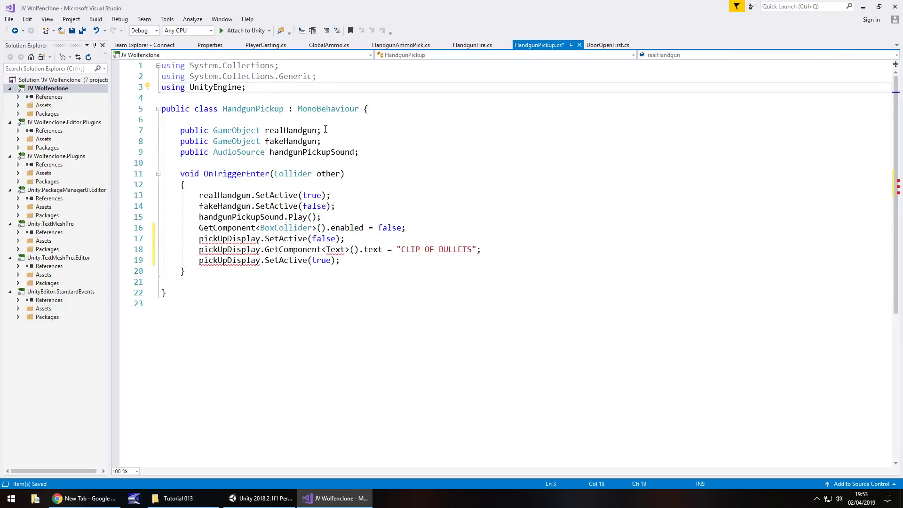
key(Return)
text(using Unity)
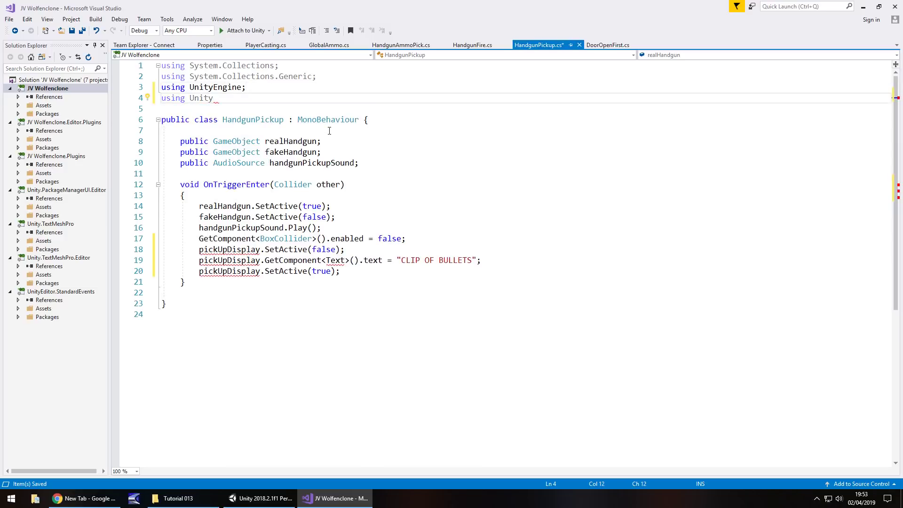
text(Engine.)
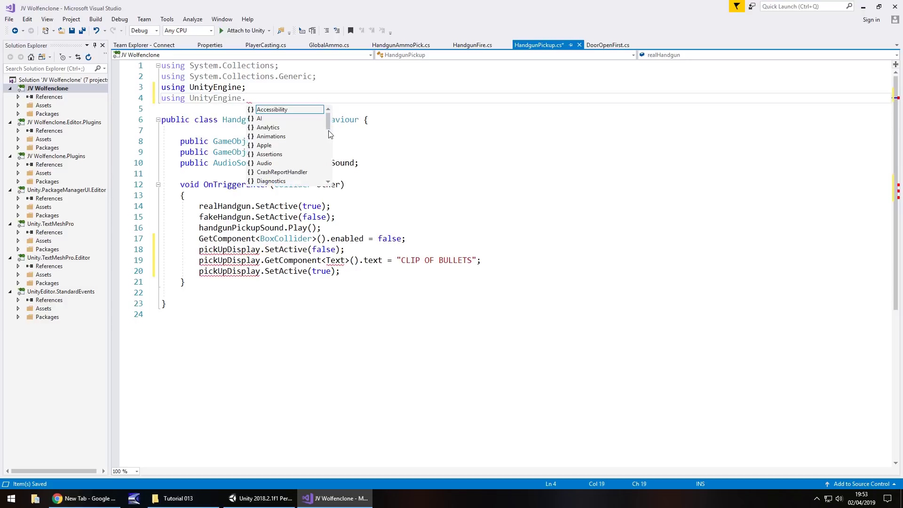
text(UI;)
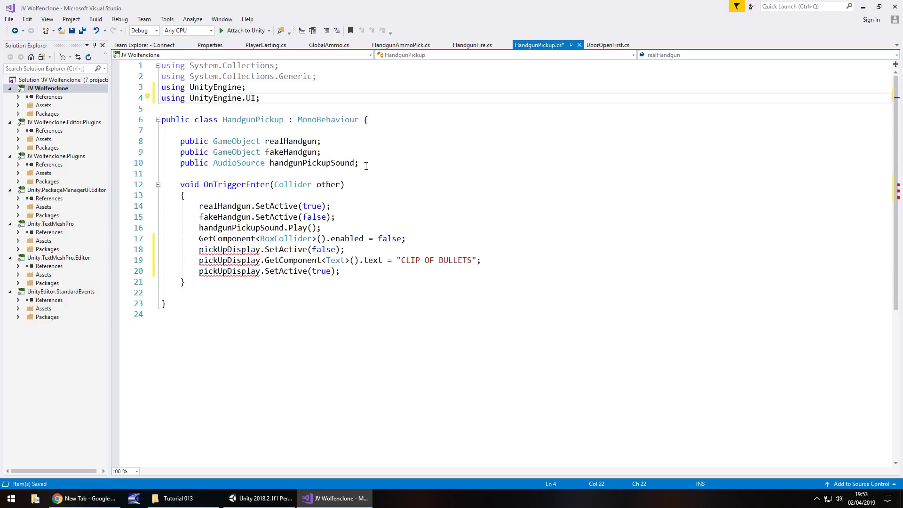
click(365, 166)
key(Return)
text(public )
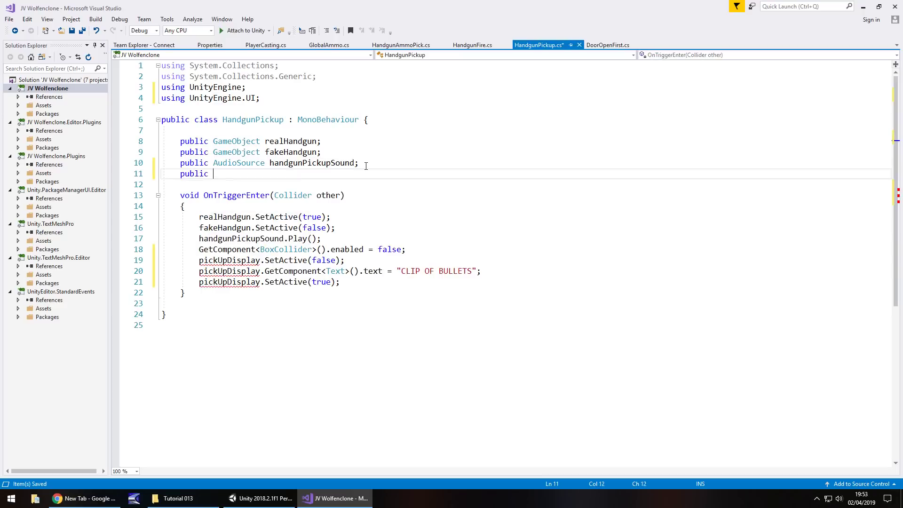
text(GameObject)
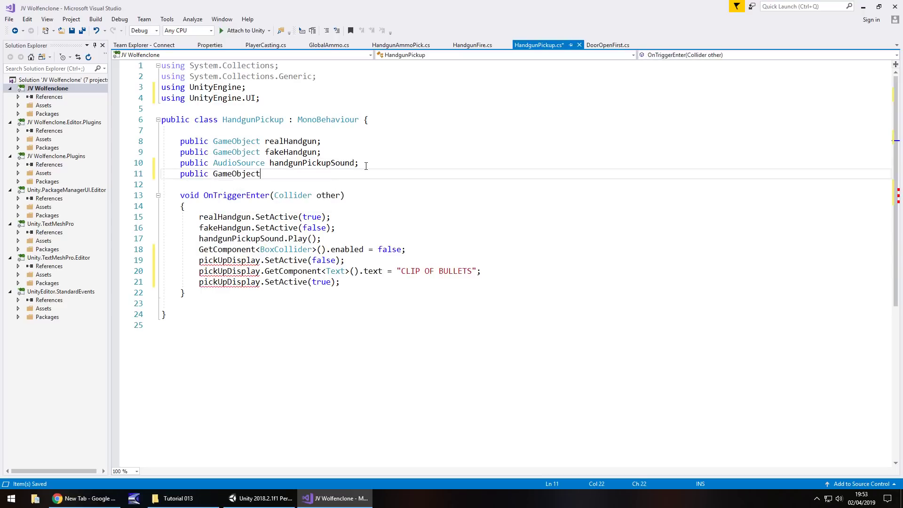
text( pickUp)
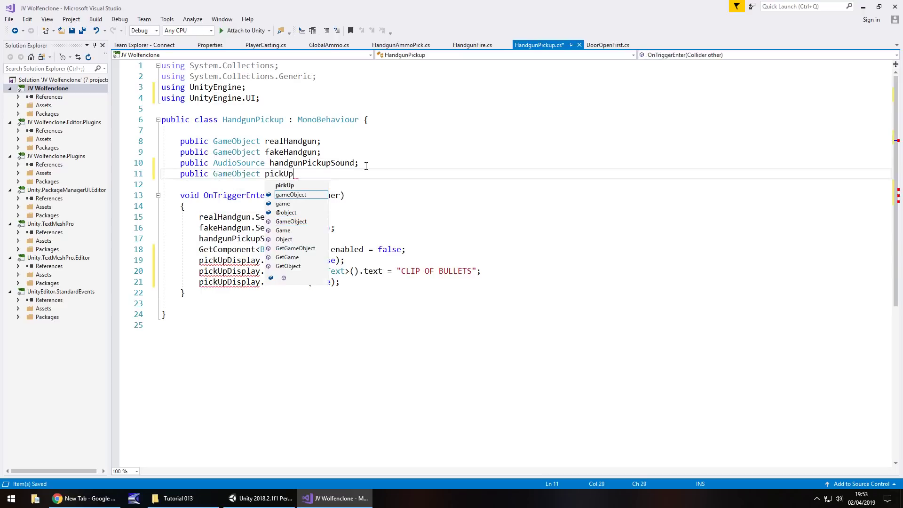
text(Display;)
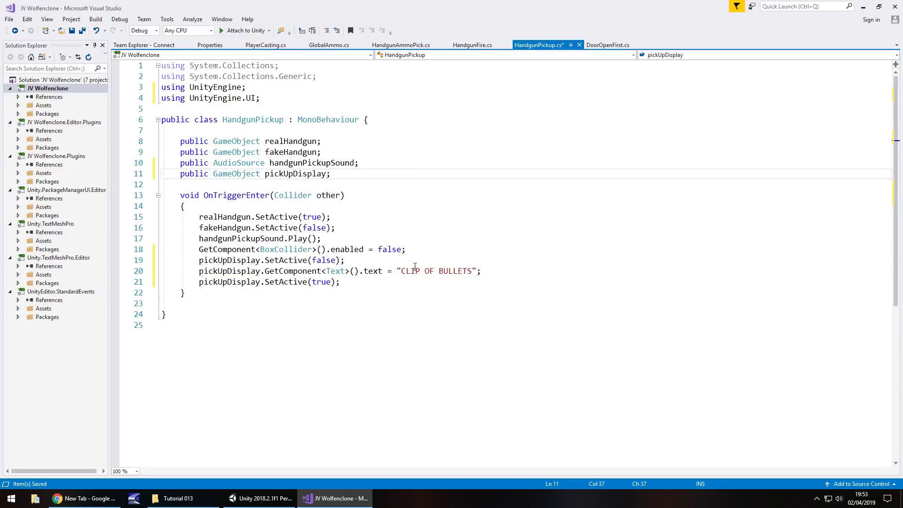
Change the pick-up text from CLIP OF BULLETS to HANDGUN and save the script.
click(402, 271)
shift+click(471, 271)
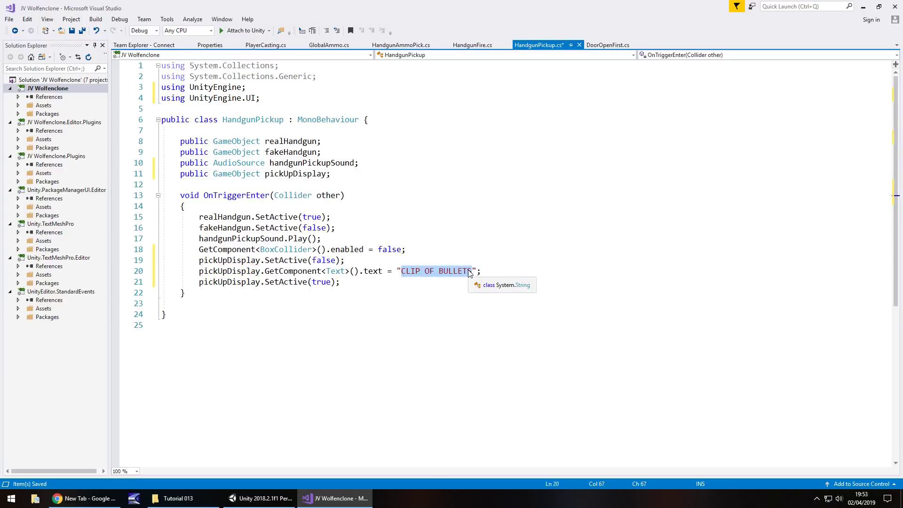
text(HANDGUN)
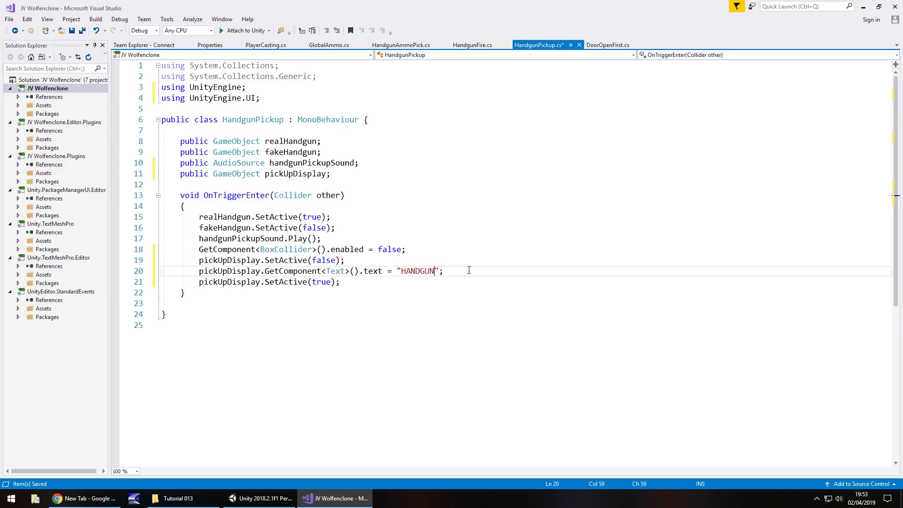
key(ctrl+s)
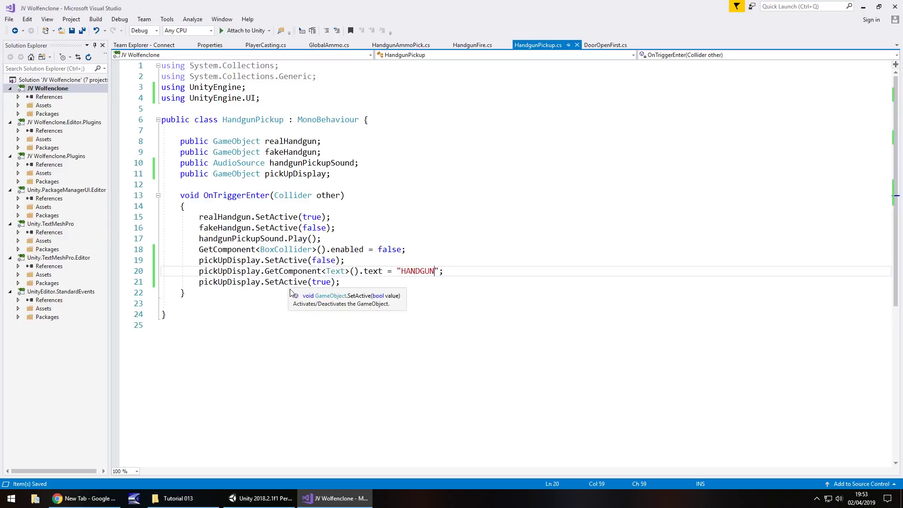
mouse_move(274, 497)
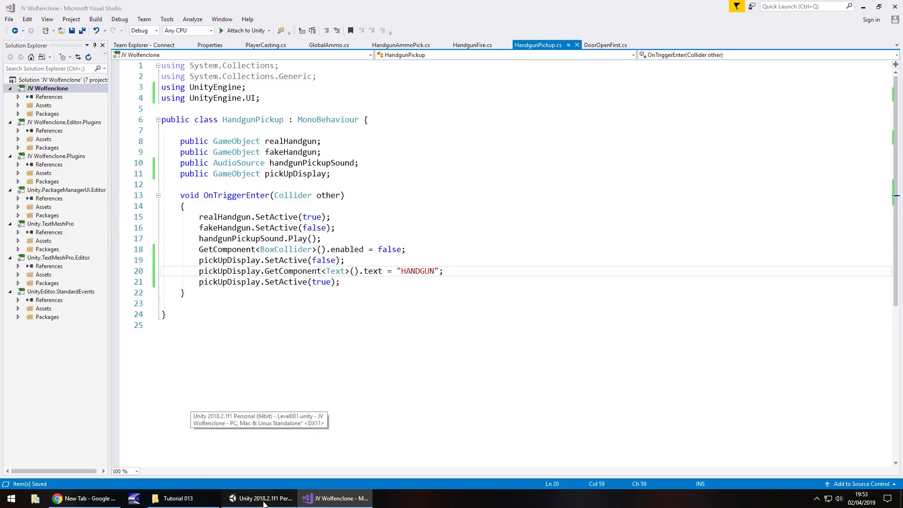
Assign PickUpText as the Pick Up Display of HandgunAmmo (1) in Unity.
click(272, 501)
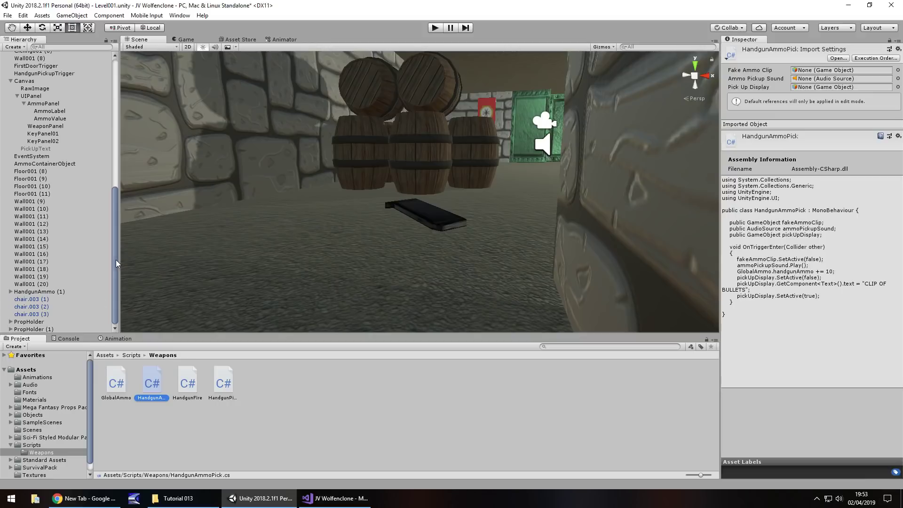
click(52, 291)
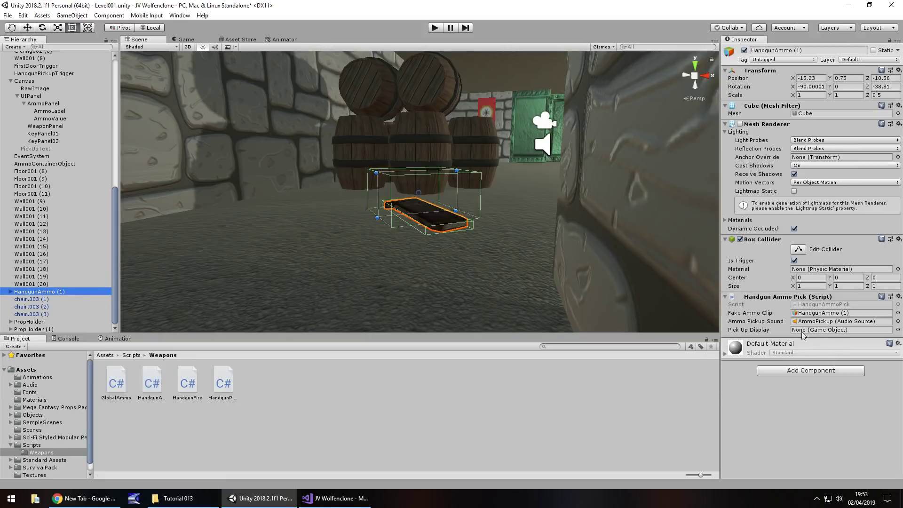
drag(46, 150, 823, 330)
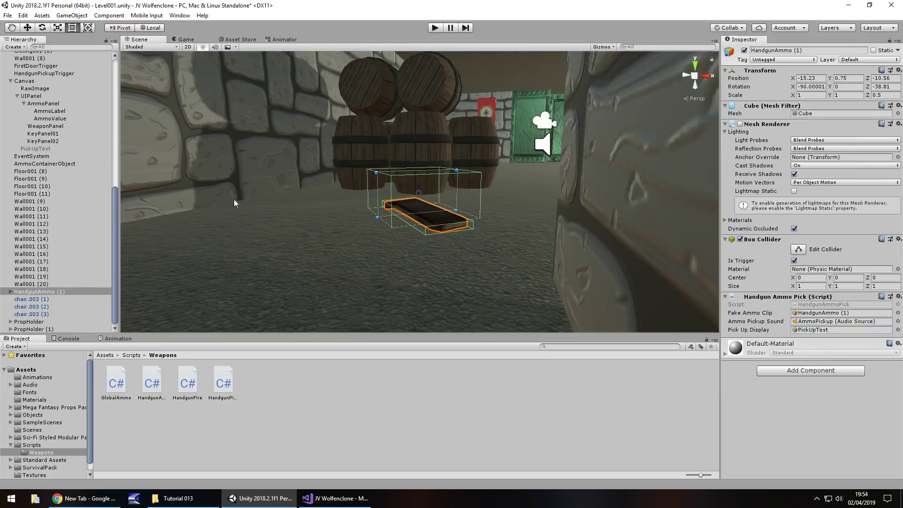
alt+drag(454, 163, 141, 179)
scroll(53, 147, up, 10)
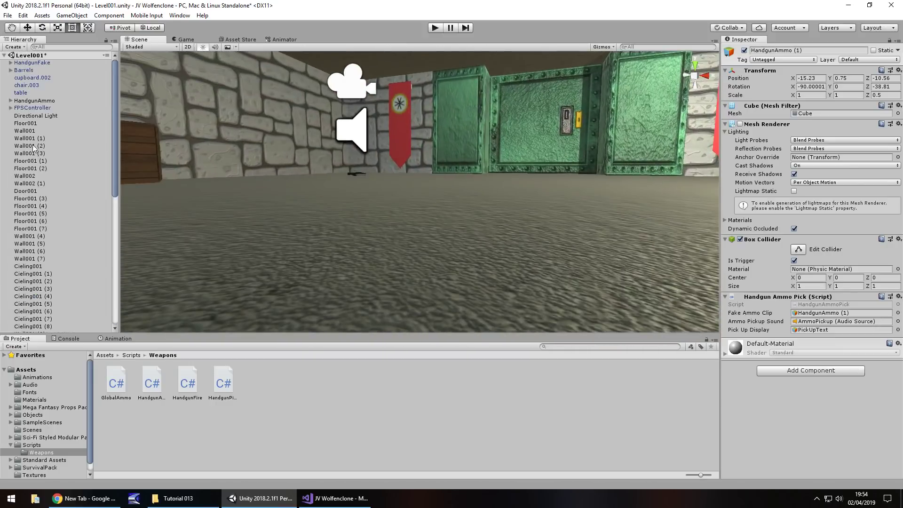
Assign PickUpText to HandgunAmmo and HandgunPickupTrigger, then start playing the level.
click(34, 100)
scroll(52, 230, down, 10)
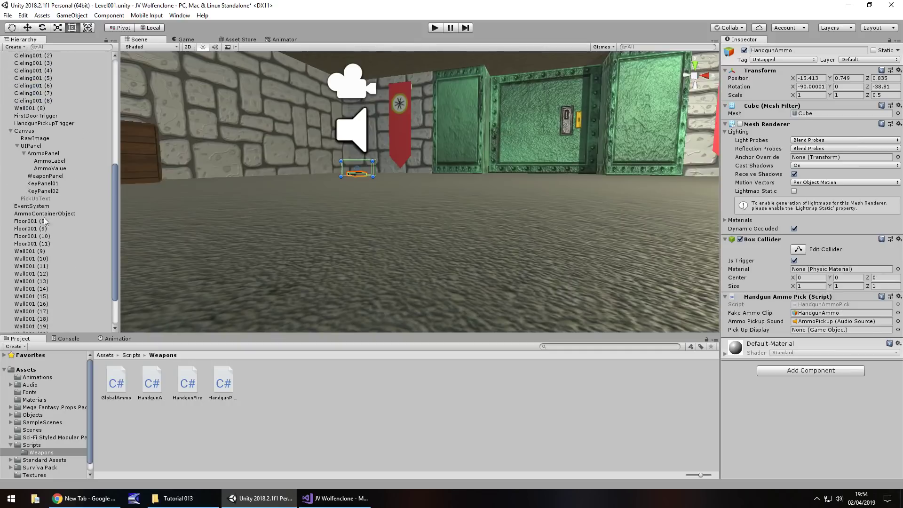
drag(33, 198, 841, 330)
right_drag(329, 188, 434, 189)
scroll(52, 207, up, 5)
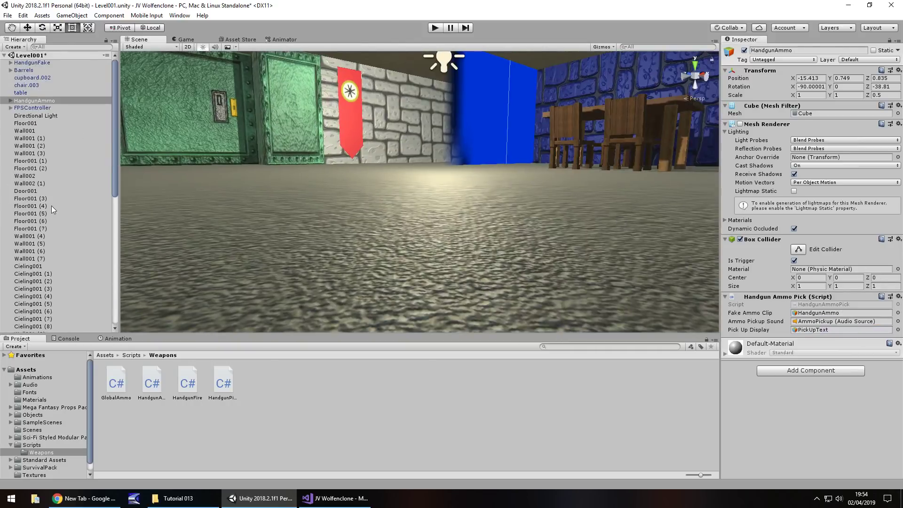
click(52, 208)
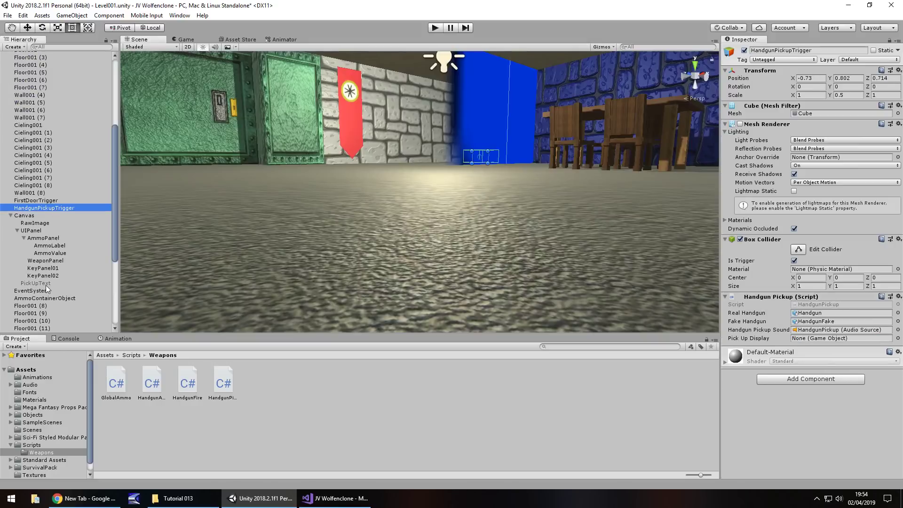
drag(46, 284, 825, 339)
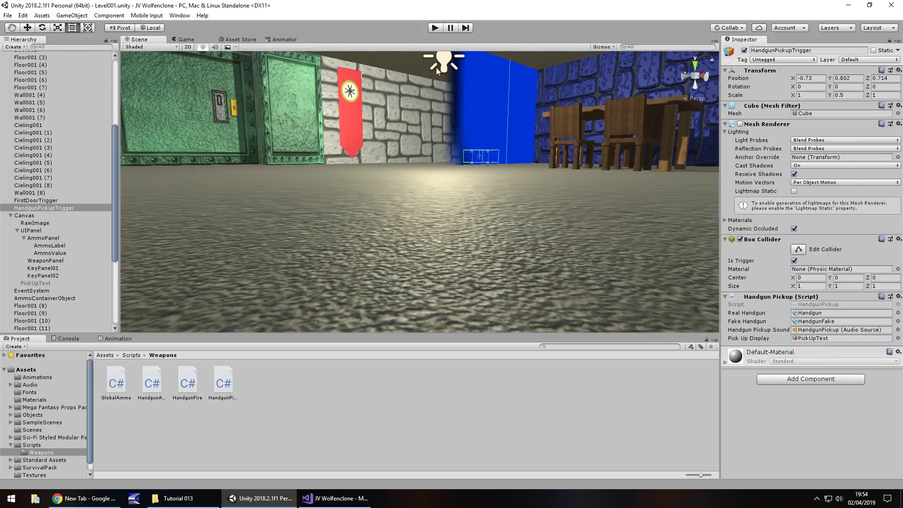
click(434, 28)
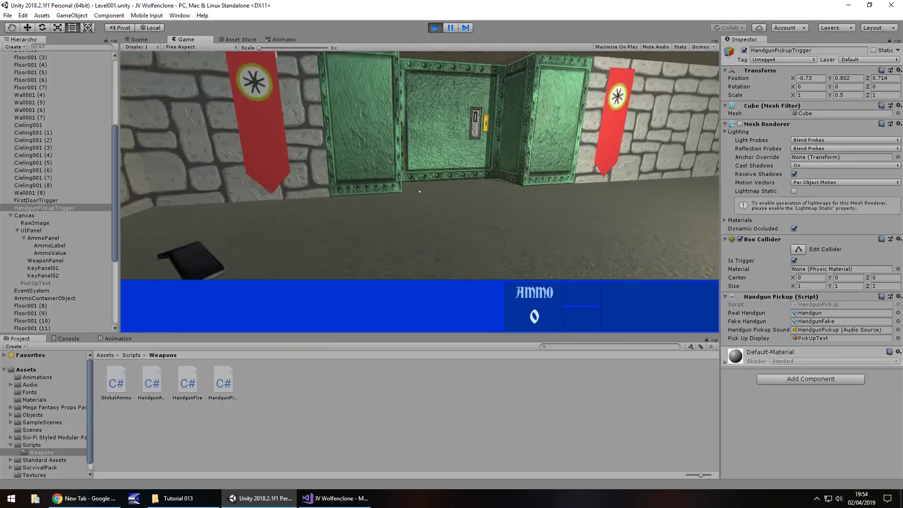
Walk forward to pick up the handgun and a bullet clip.
key(w)
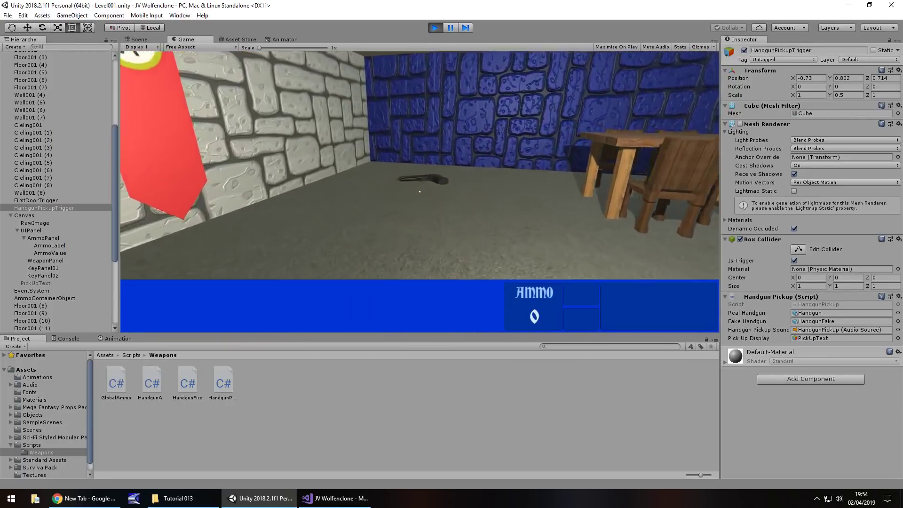
key(w)
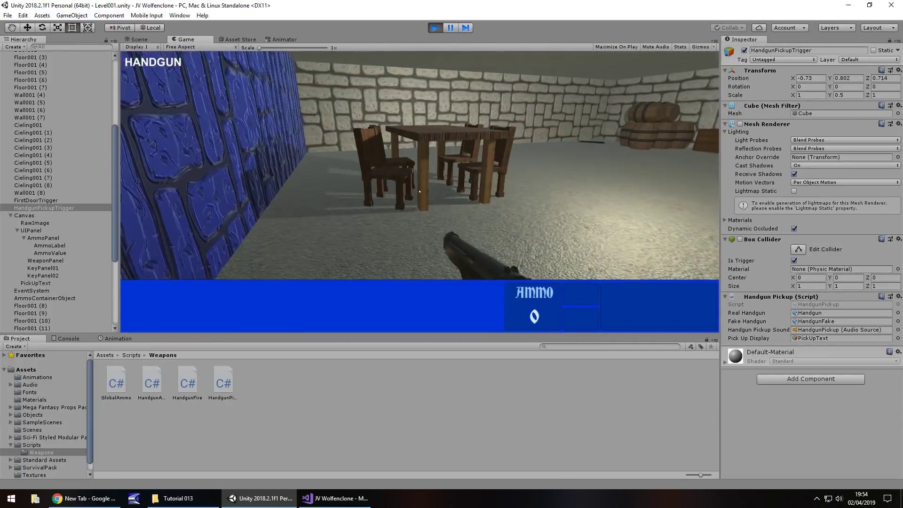
key(w)
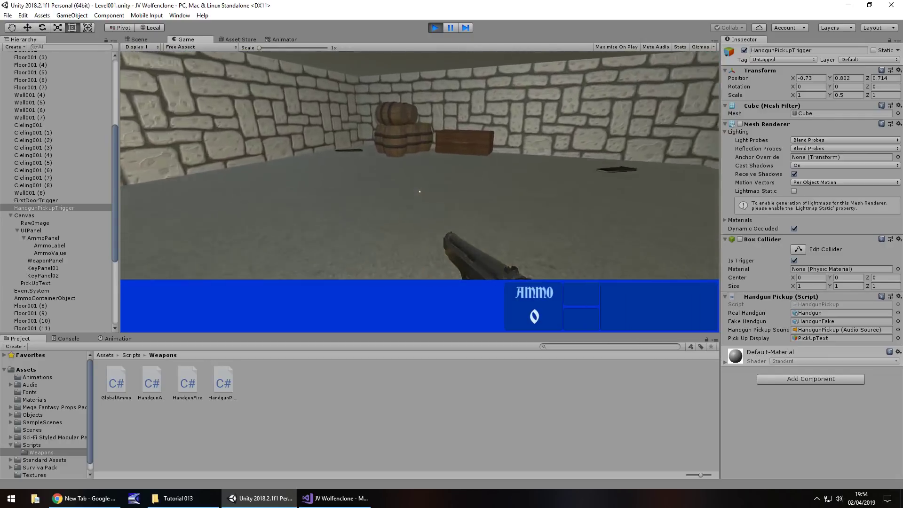
key(w)
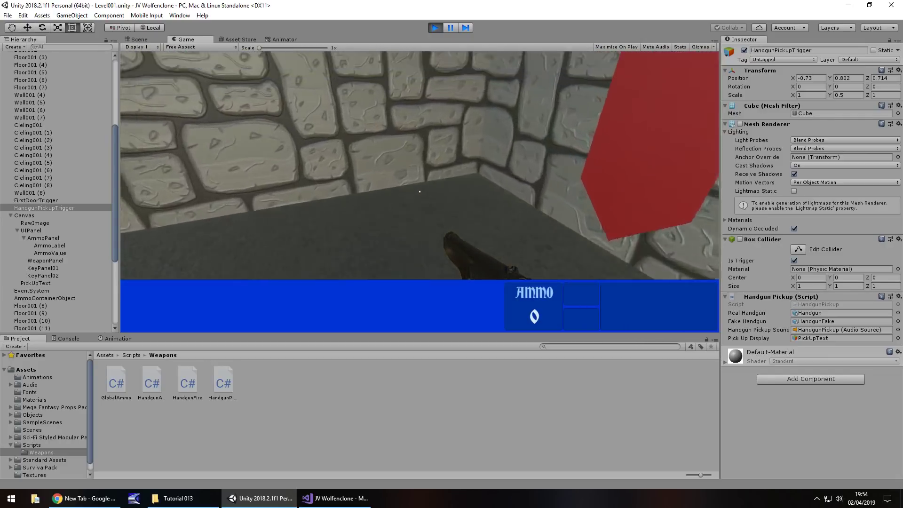
key(w)
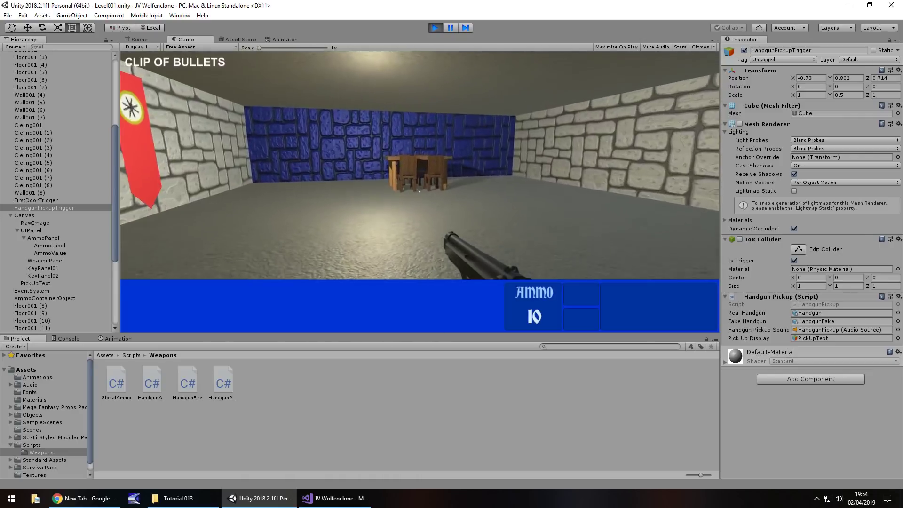
Fire the handgun repeatedly, collect another clip, then stop the playtest.
click(419, 191)
click(419, 191)
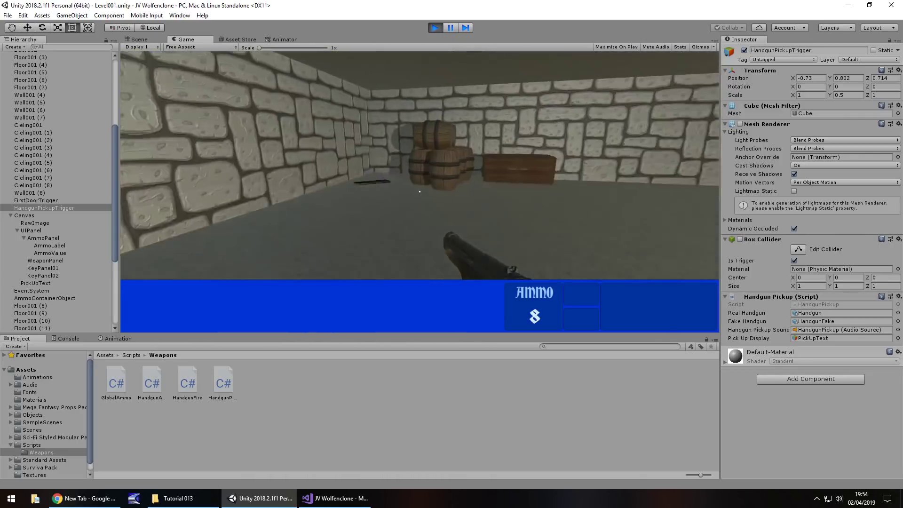
click(418, 192)
key(w)
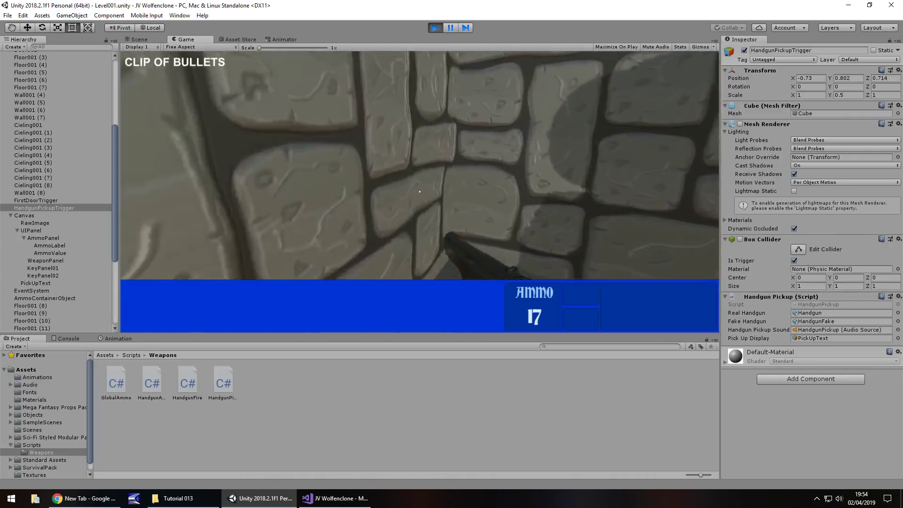
click(419, 192)
click(419, 191)
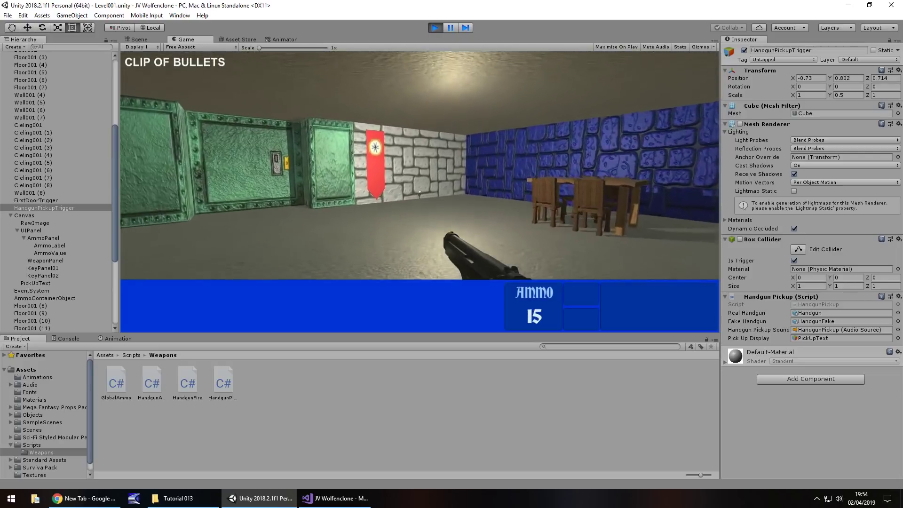
click(419, 191)
click(419, 191)
click(419, 192)
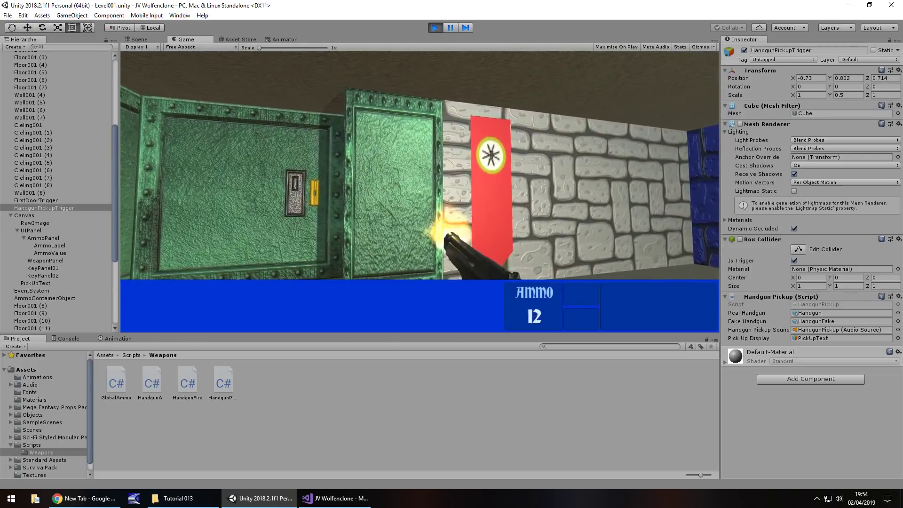
key(ctrl+p)
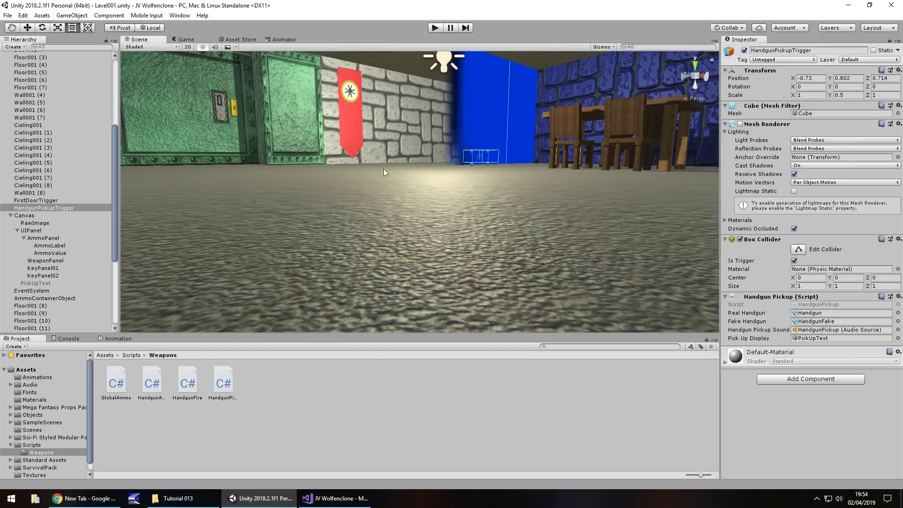
Search the Asset Store for 'sci-fi styled modular pack', filter to free, and open it.
scroll(383, 169, down, 5)
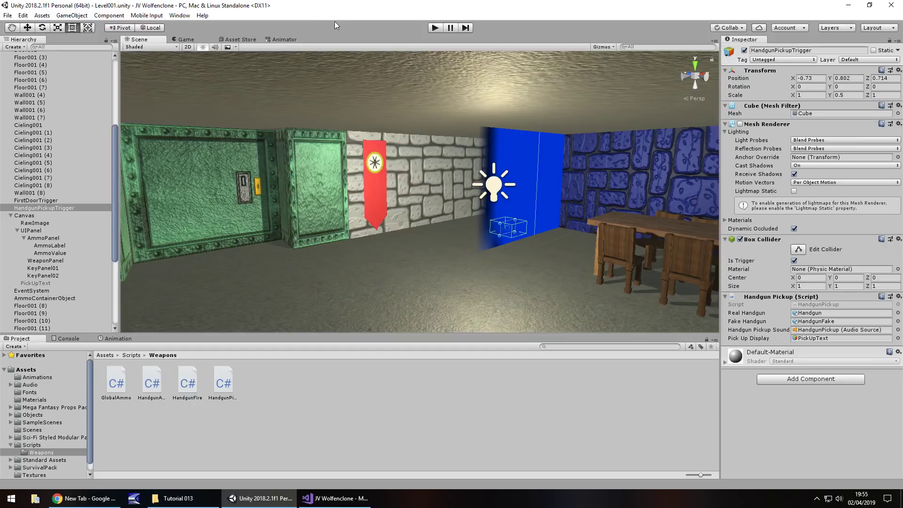
click(247, 39)
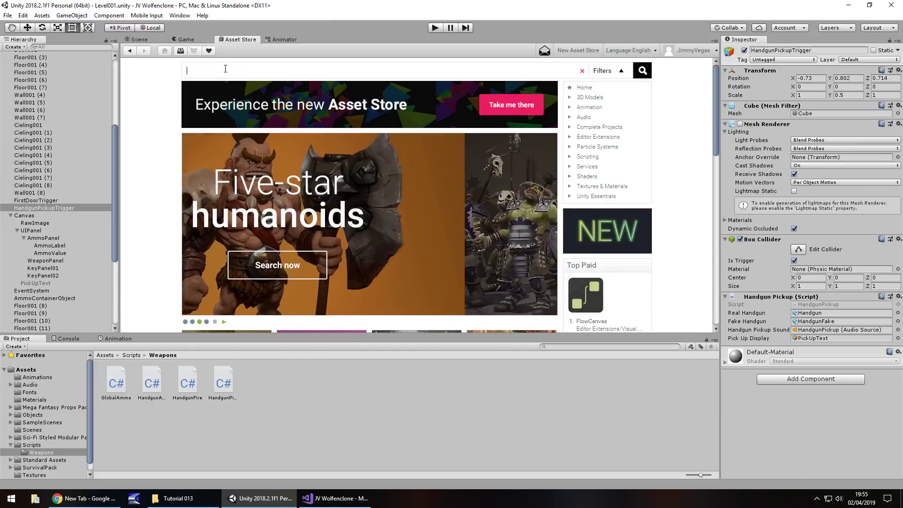
click(225, 71)
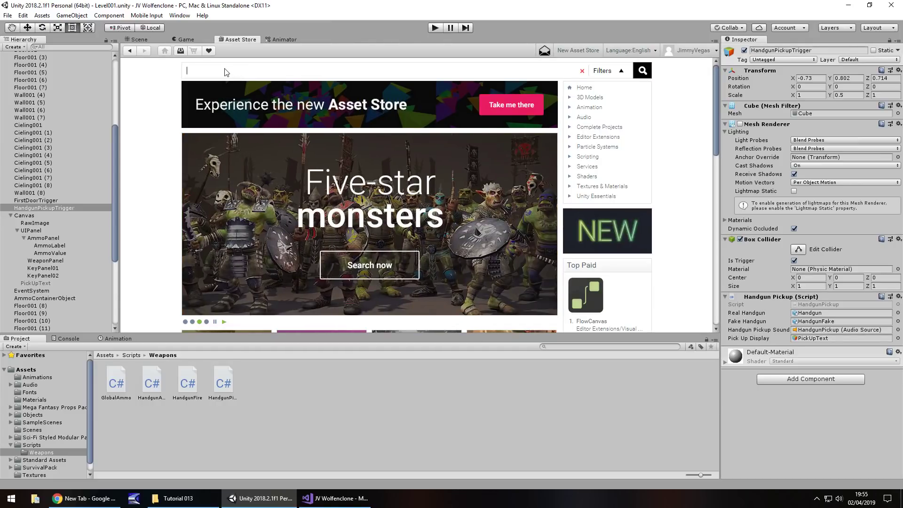
text(sci-fi)
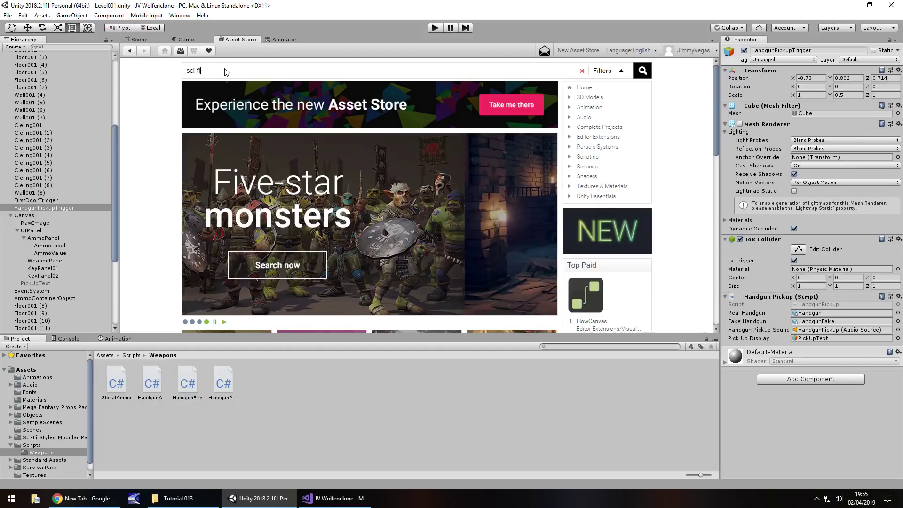
text( style)
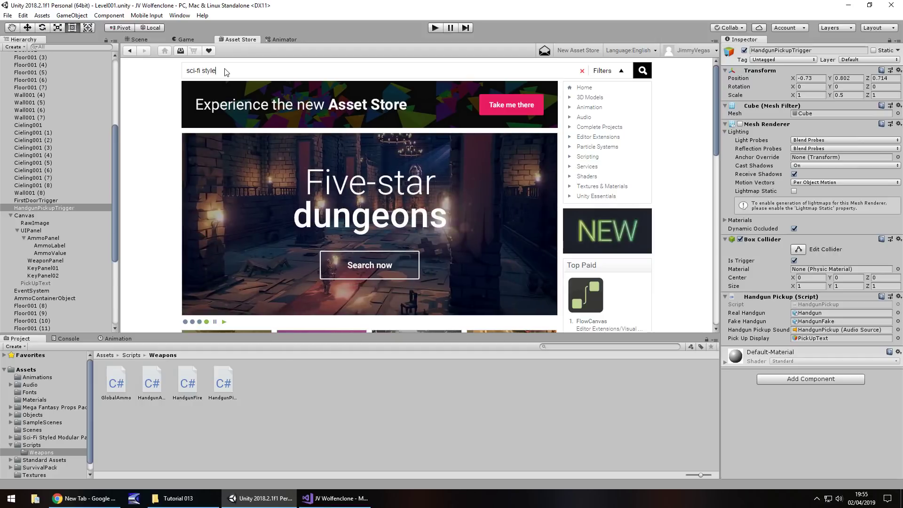
text(d modular pack)
key(Return)
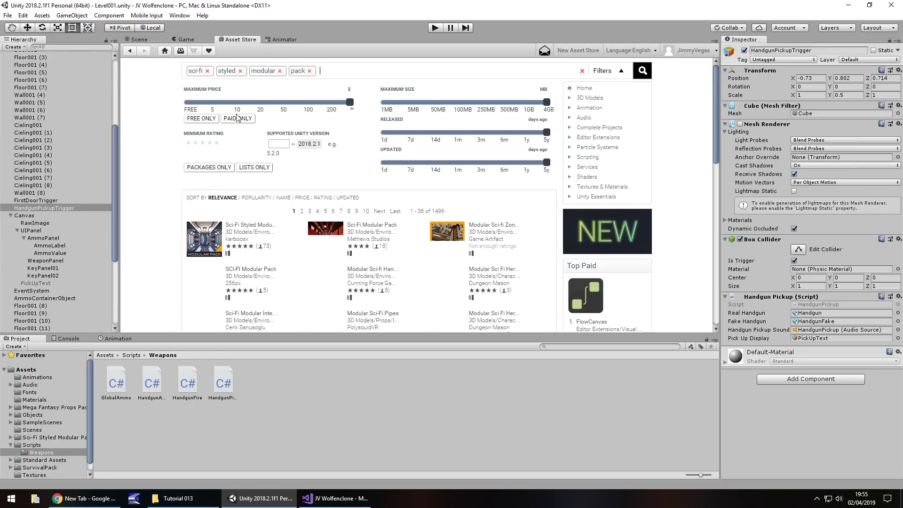
click(210, 119)
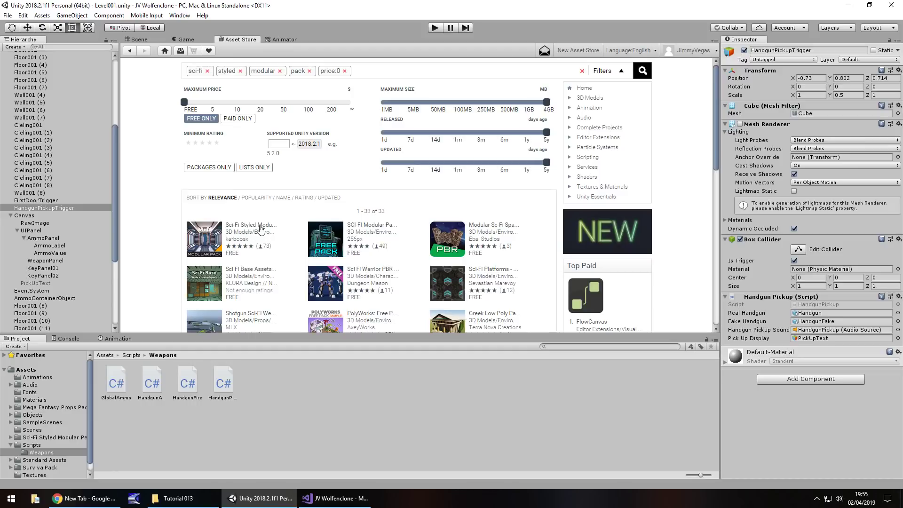
click(255, 225)
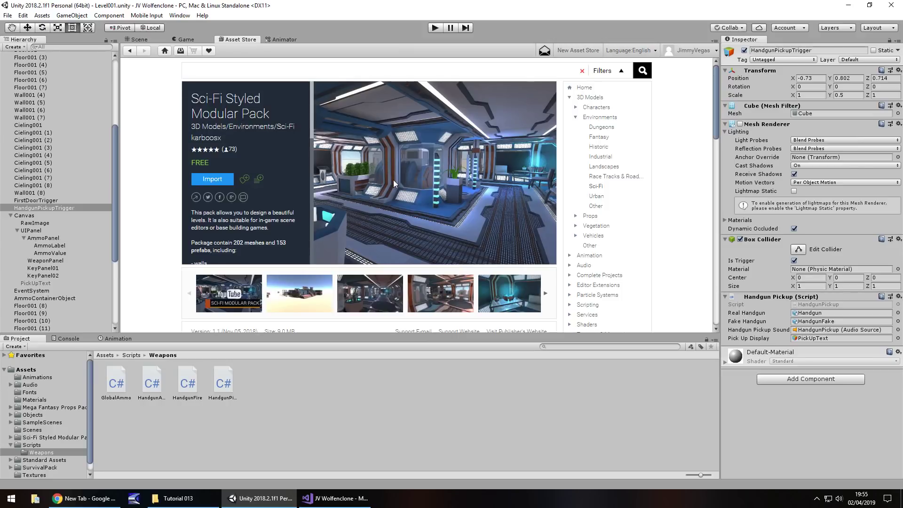
Open the Sci-Fi Styled Modular Pack's Prefabs > Decorative elements folder and preview plant prefabs.
click(148, 40)
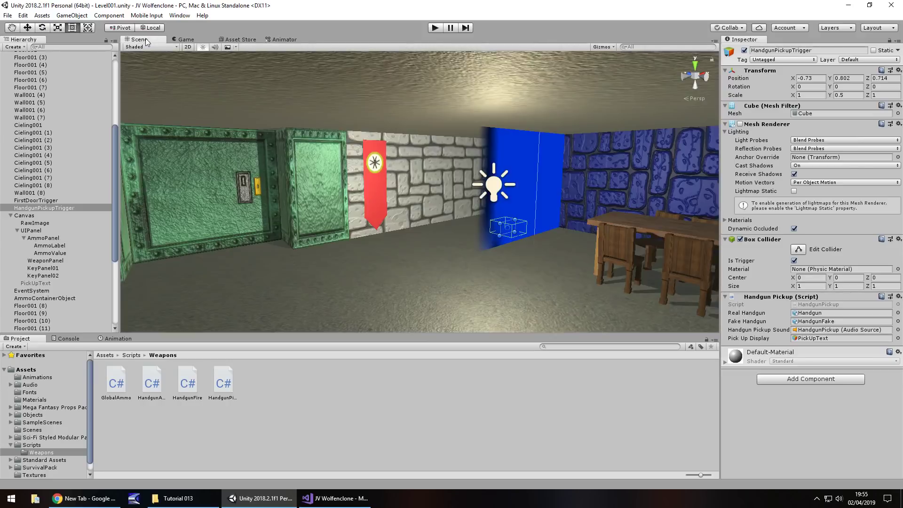
right_drag(397, 236, 155, 249)
click(63, 438)
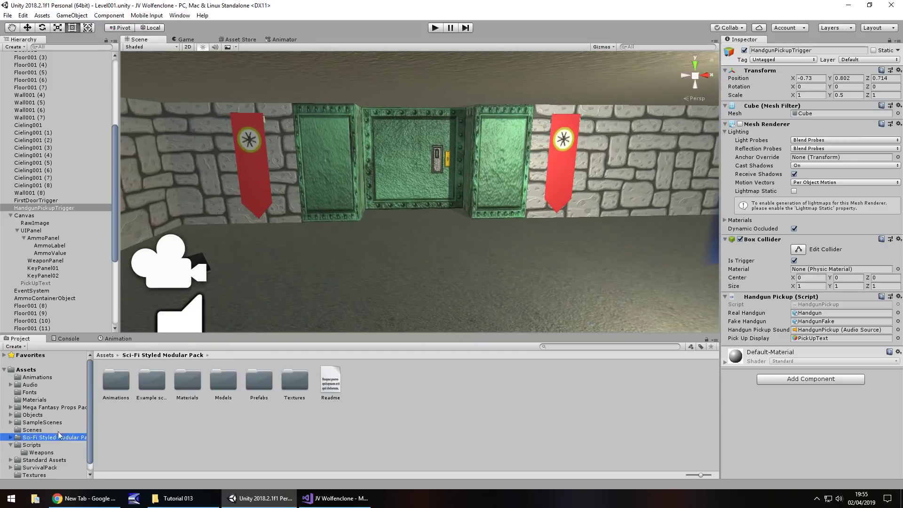
click(260, 382)
double_click(262, 383)
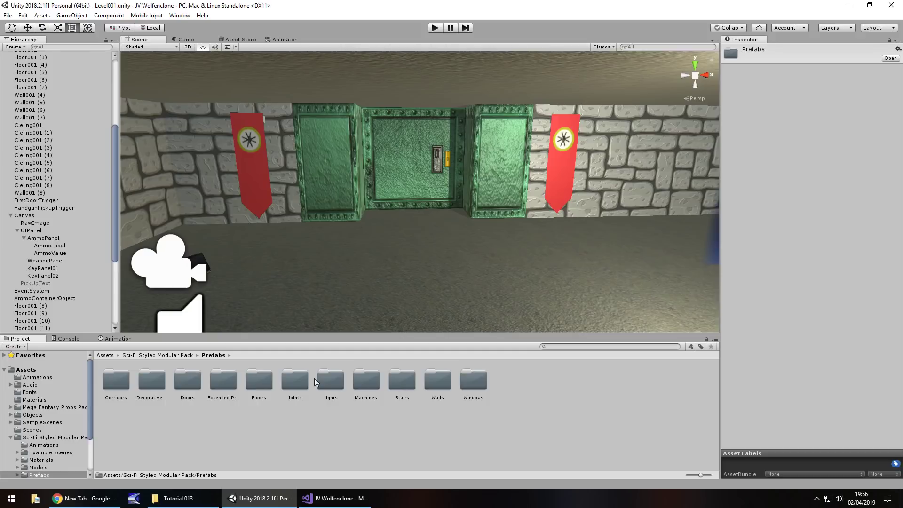
double_click(149, 380)
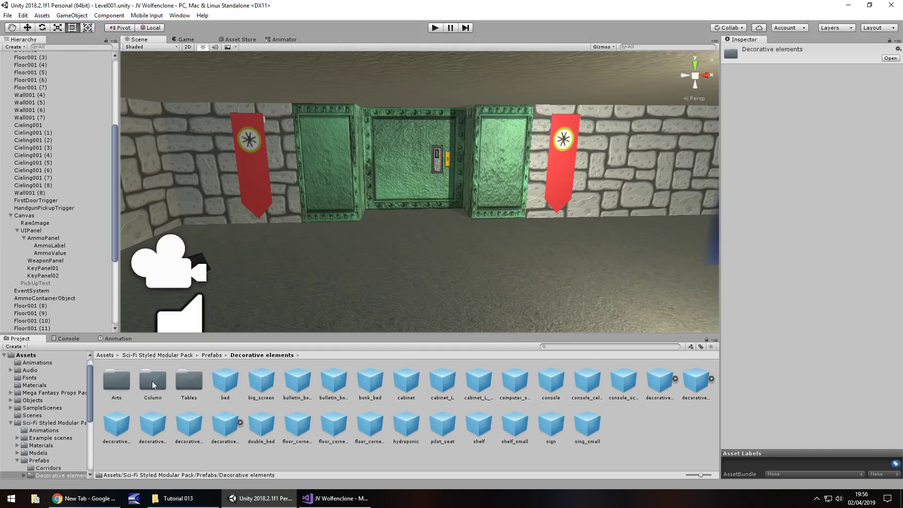
click(190, 433)
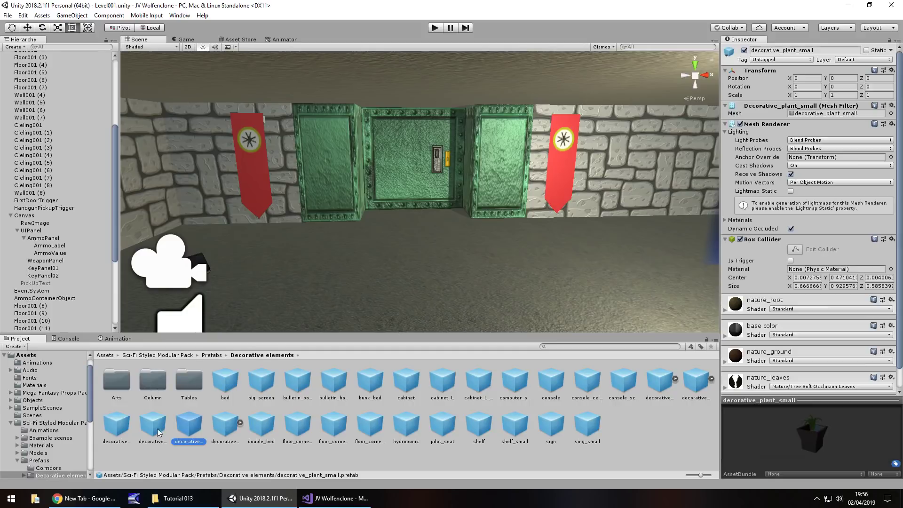
click(151, 427)
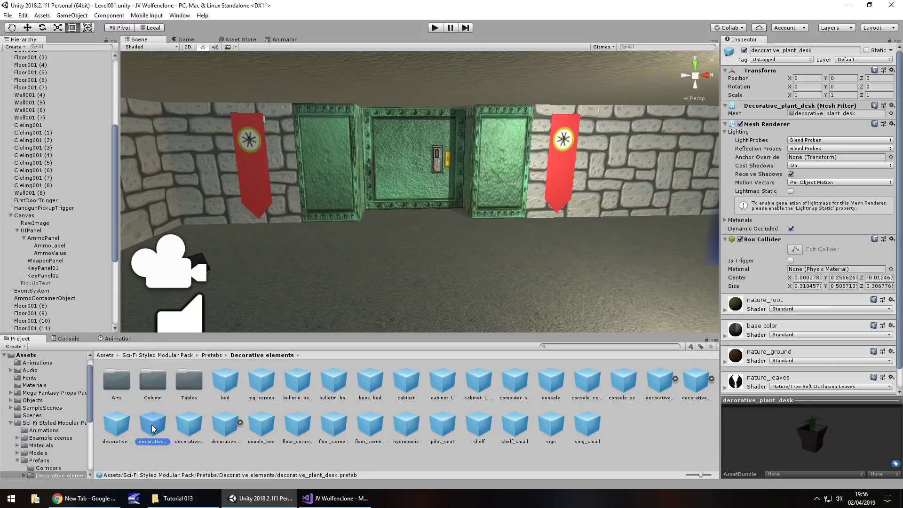
Place a decorative_plant by the green door and move a duplicate to X -6.59.
drag(126, 427, 304, 233)
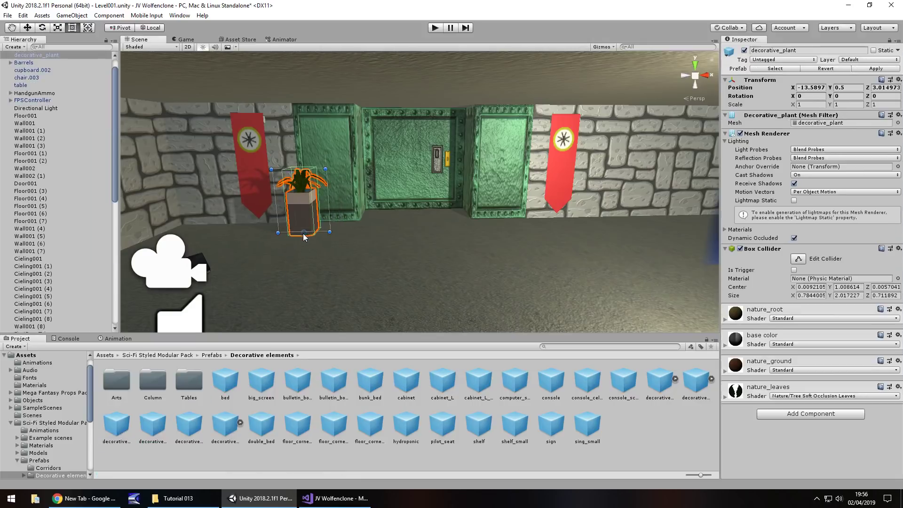
key(ctrl+d)
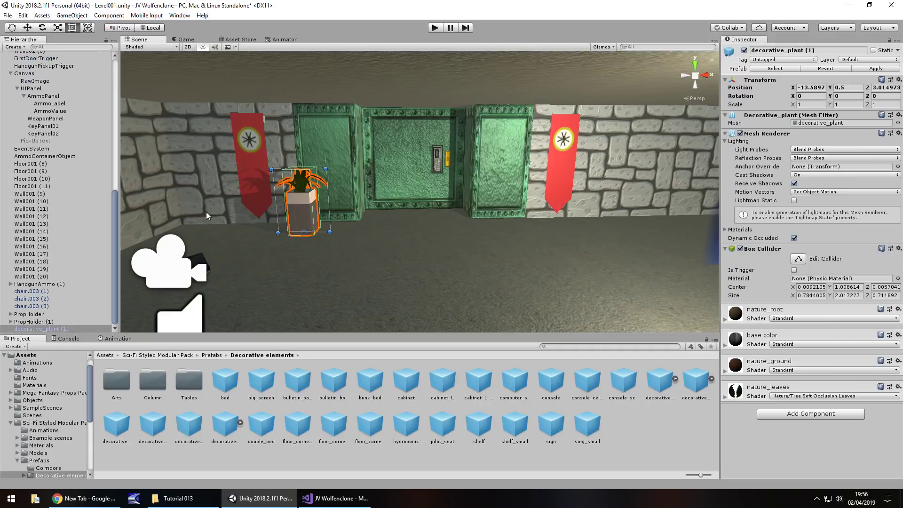
click(28, 30)
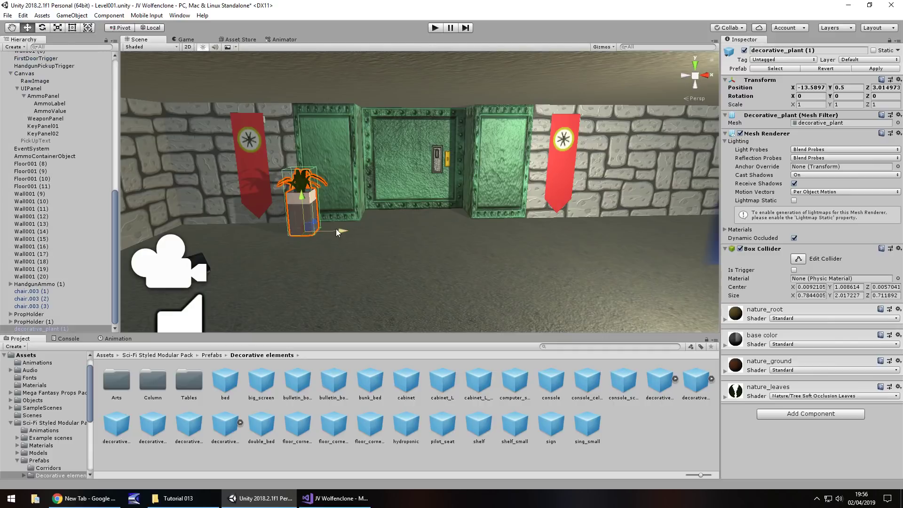
drag(335, 229, 566, 225)
right_drag(418, 229, 433, 241)
key(w)
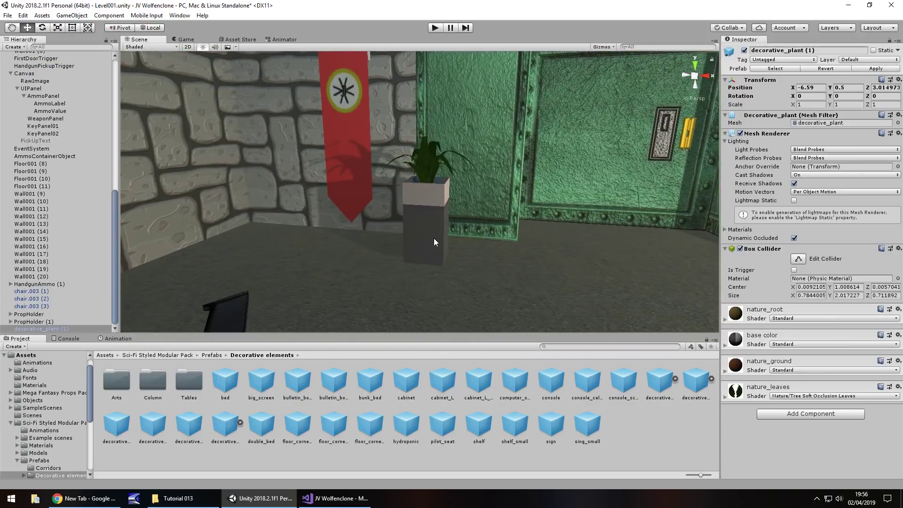
Inspect the plant's nature_root and base color materials, setting Normal Map strength to -0.1.
click(437, 241)
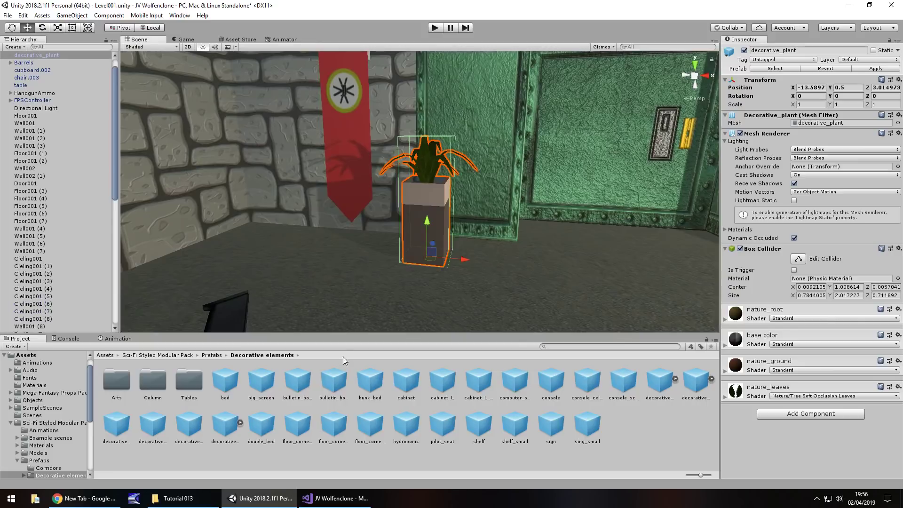
click(725, 320)
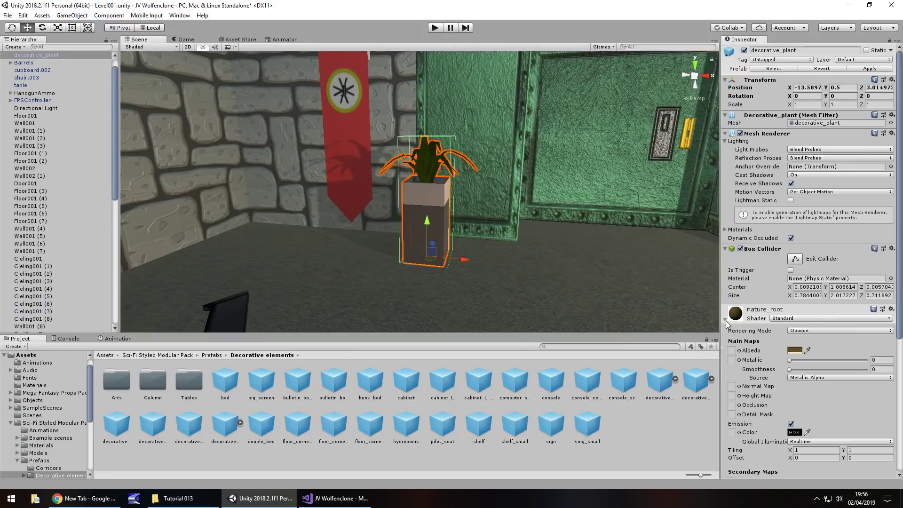
click(789, 369)
click(725, 319)
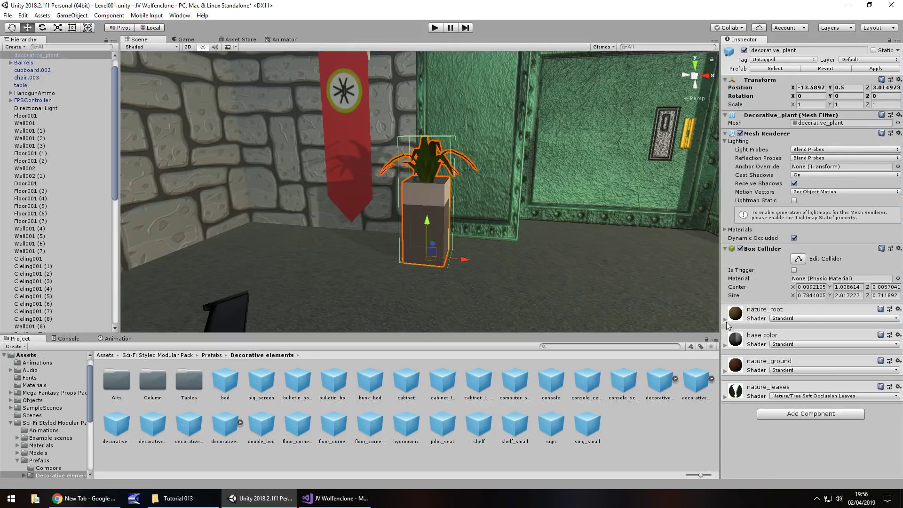
click(725, 346)
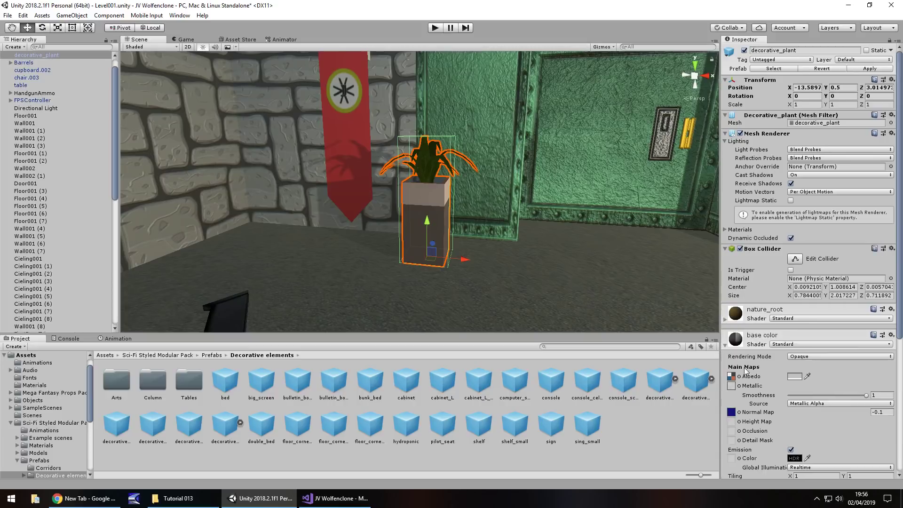
mouse_move(872, 412)
mouse_down()
mouse_move(104, 416)
mouse_move(306, 422)
mouse_move(263, 388)
mouse_move(277, 384)
mouse_move(5, 272)
mouse_move(134, 121)
mouse_up()
scroll(309, 192, down, 3)
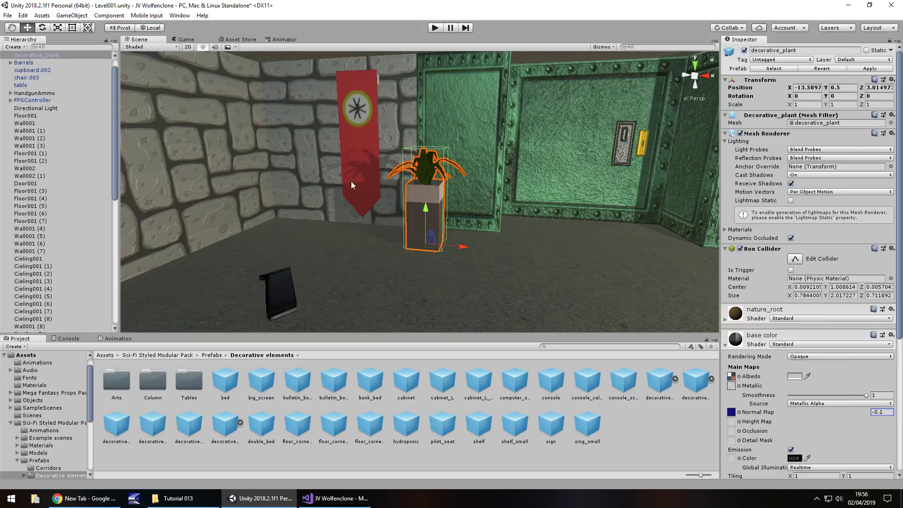
alt+drag(351, 182, 302, 238)
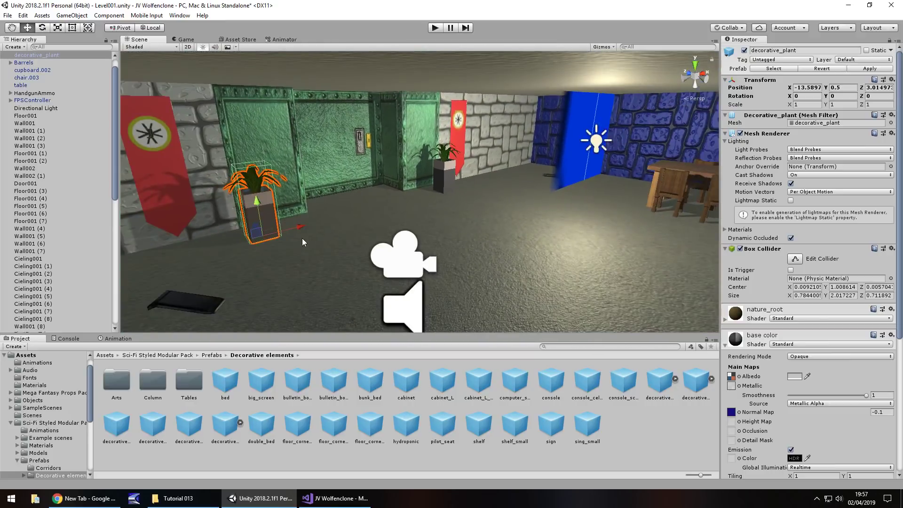